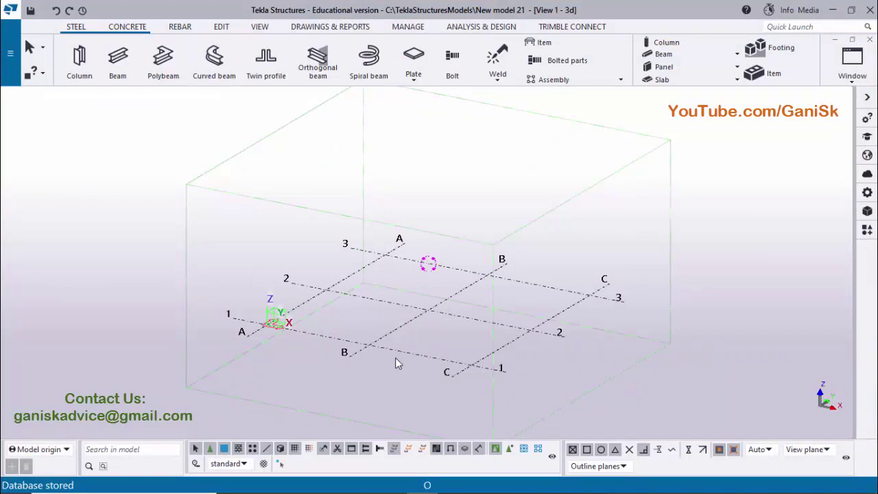
# Step: Switch to the column drawing in Adobe Reader and examine both columns' profiles, heights, base level, section orientations and rotation angle
pyautogui.click(360, 480)
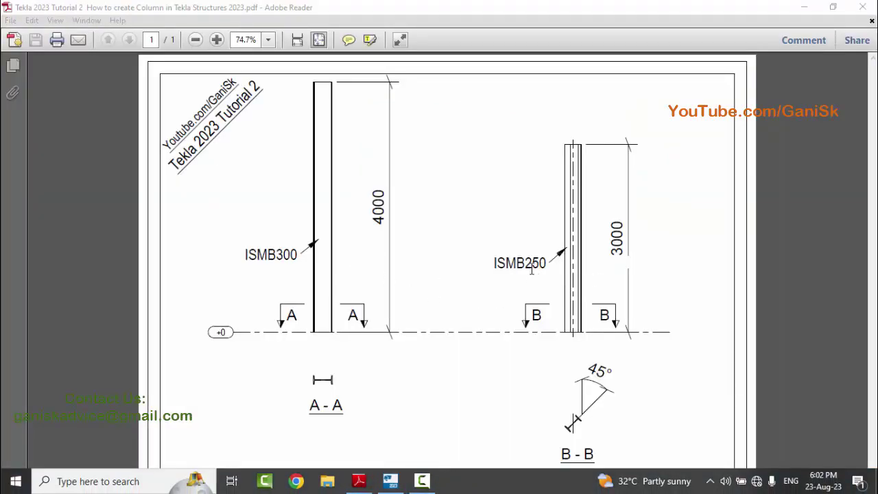
pyautogui.keyDown('ctrl'); pyautogui.scroll(1, 402, 298); pyautogui.keyUp('ctrl')
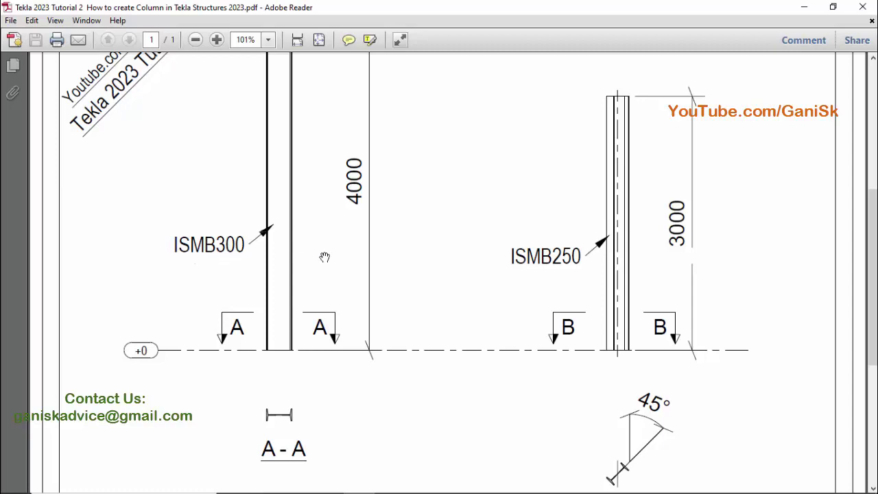
pyautogui.keyDown('ctrl'); pyautogui.scroll(-2, 325, 263); pyautogui.keyUp('ctrl')
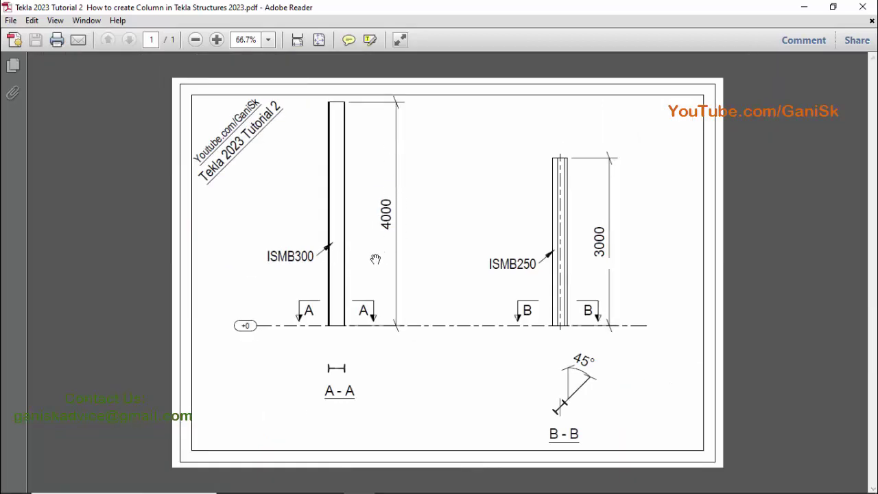
pyautogui.keyDown('ctrl'); pyautogui.scroll(3, 307, 307); pyautogui.keyUp('ctrl')
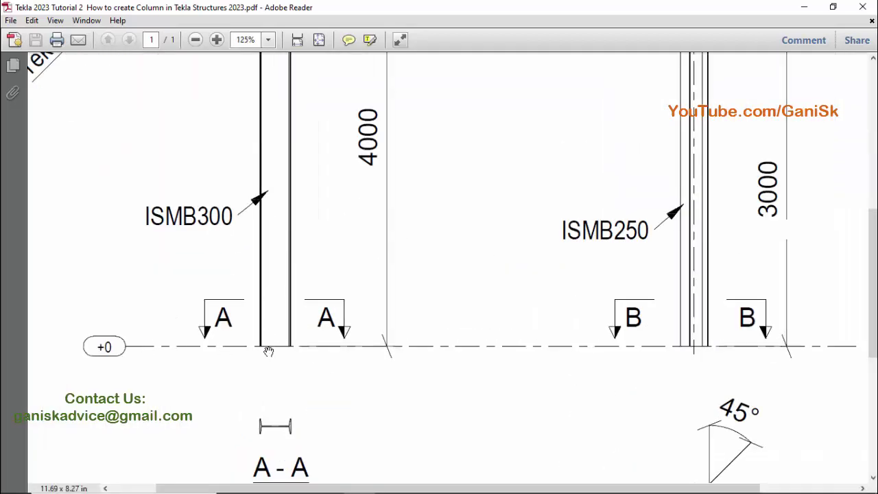
pyautogui.scroll(-2, 278, 336)
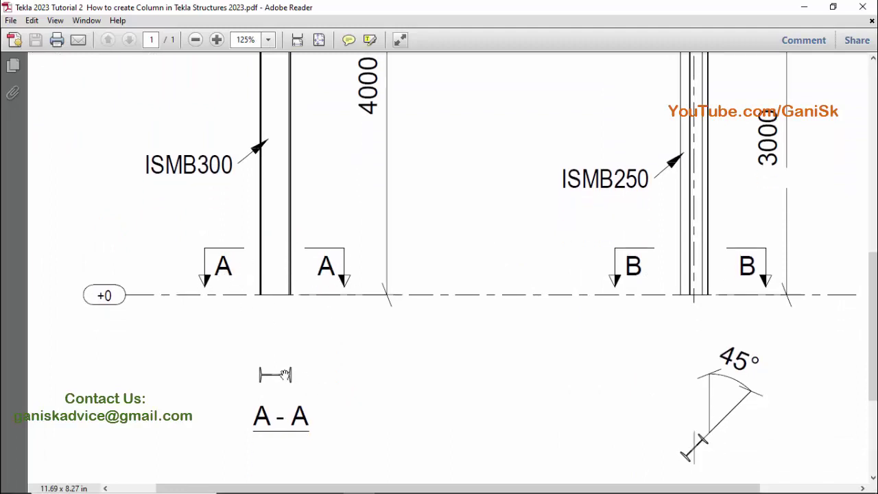
pyautogui.keyDown('ctrl'); pyautogui.scroll(-2, 319, 363); pyautogui.keyUp('ctrl')
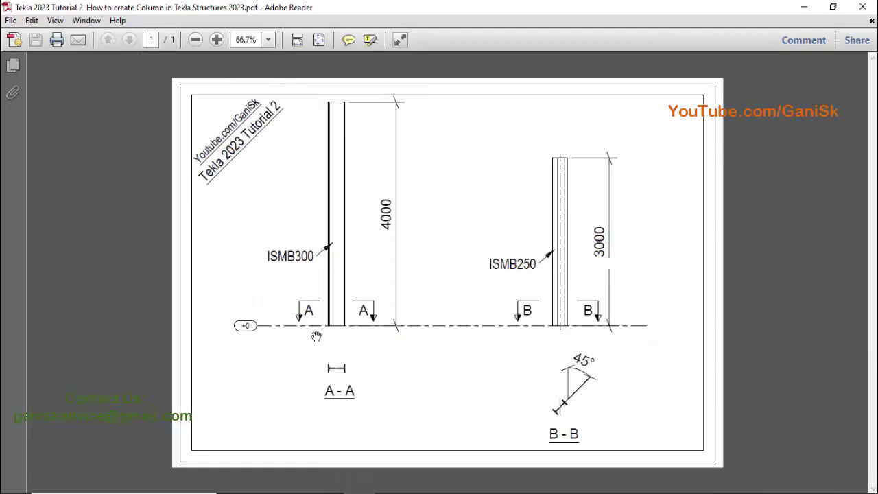
pyautogui.keyDown('ctrl'); pyautogui.scroll(1, 369, 354); pyautogui.keyUp('ctrl')
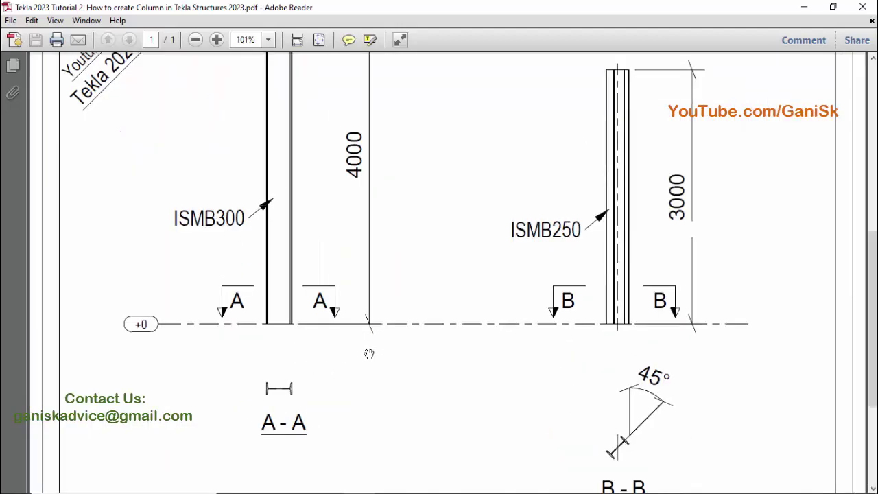
pyautogui.keyDown('ctrl'); pyautogui.scroll(1, 658, 328); pyautogui.keyUp('ctrl')
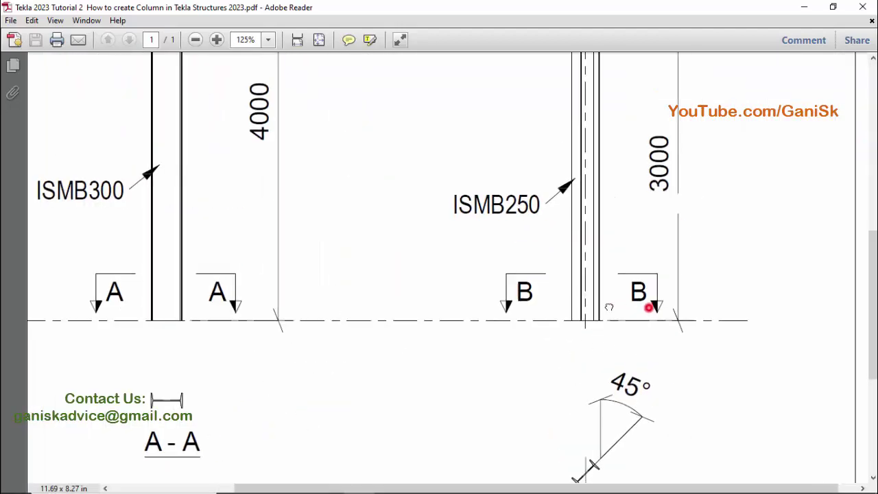
pyautogui.keyDown('ctrl'); pyautogui.scroll(-1, 610, 246); pyautogui.keyUp('ctrl')
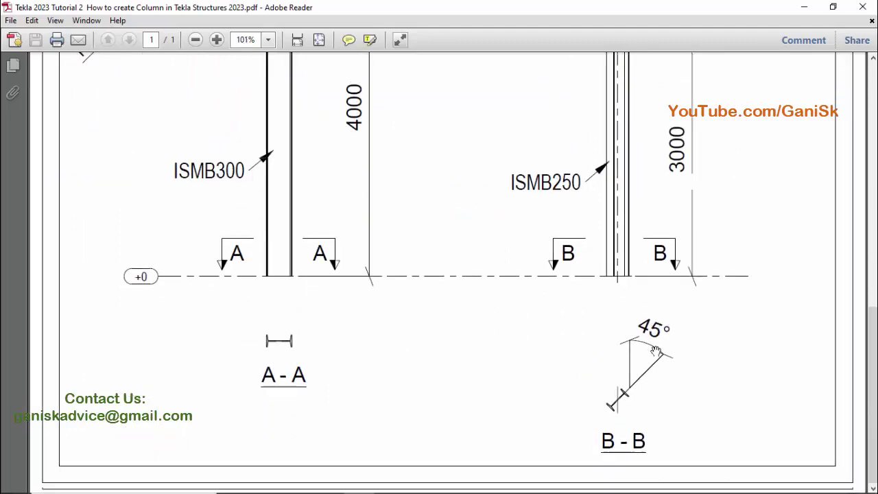
pyautogui.keyDown('ctrl'); pyautogui.scroll(1, 649, 364); pyautogui.keyUp('ctrl')
pyautogui.keyDown('ctrl'); pyautogui.scroll(2, 652, 382); pyautogui.keyUp('ctrl')
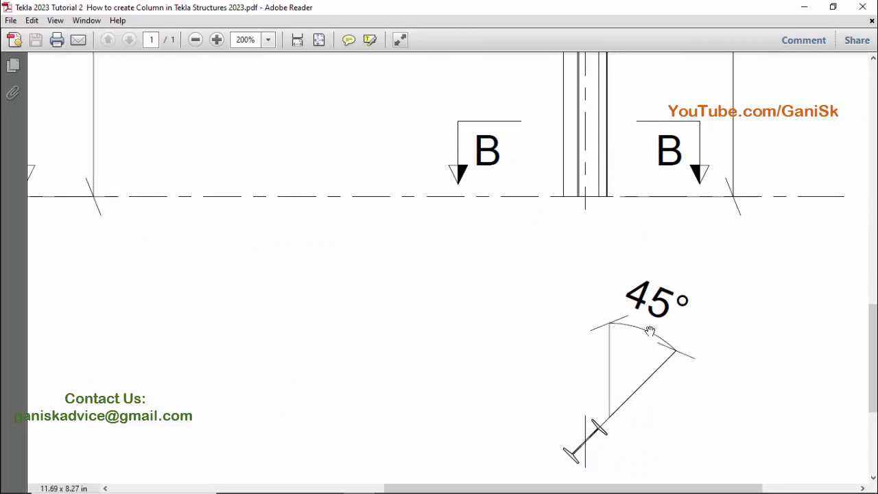
pyautogui.keyDown('ctrl'); pyautogui.scroll(-3, 676, 328); pyautogui.keyUp('ctrl')
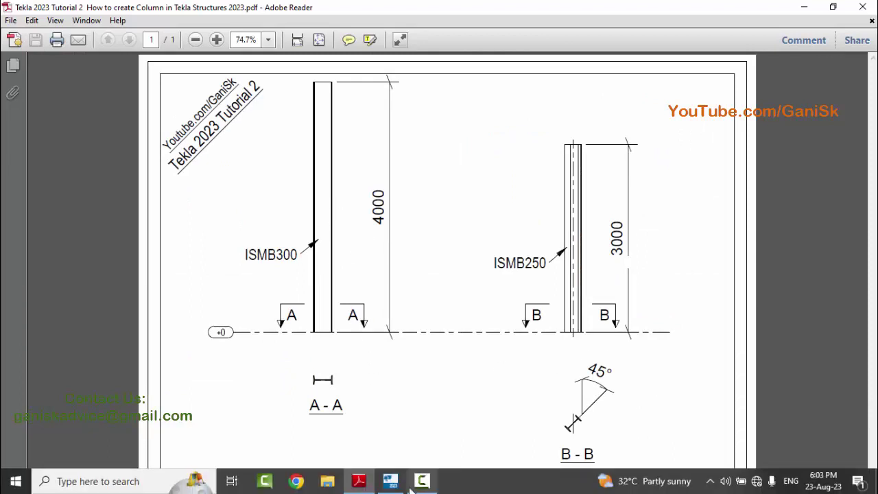
# Step: Switch to Tekla Structures, select the model grid and open the creation of views along its grid lines
pyautogui.click(388, 481)
pyautogui.scroll(2, 369, 347)
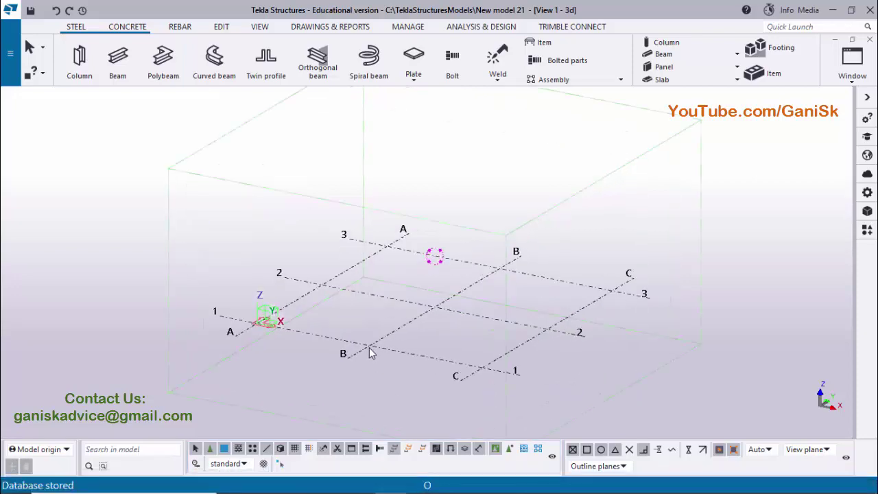
pyautogui.scroll(1, 368, 347)
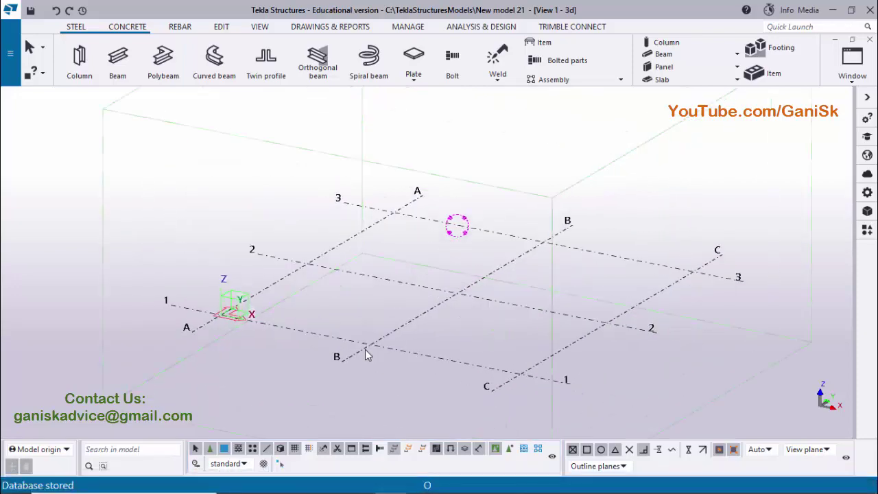
pyautogui.moveTo(323, 364)
pyautogui.keyDown('ctrl'); pyautogui.mouseDown(button='middle')
pyautogui.moveTo(339, 370)
pyautogui.moveTo(330, 342)
pyautogui.mouseUp(button='middle'); pyautogui.keyUp('ctrl')
pyautogui.click(327, 342)
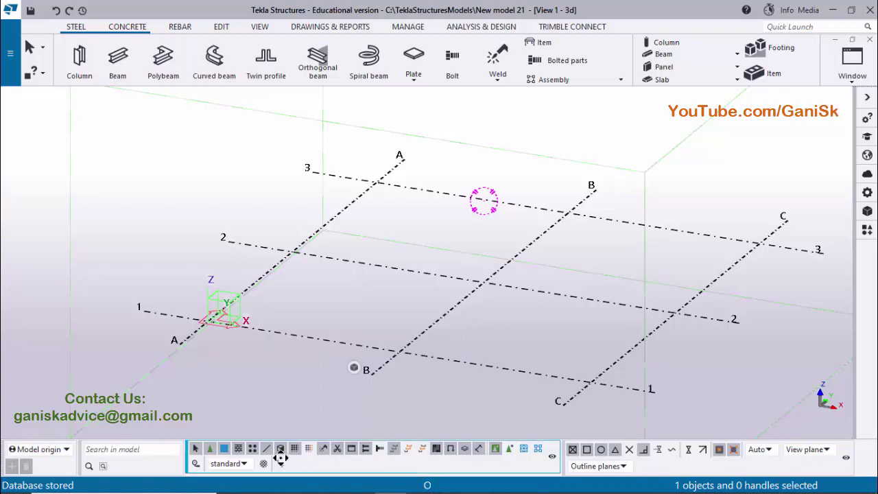
pyautogui.click(280, 464)
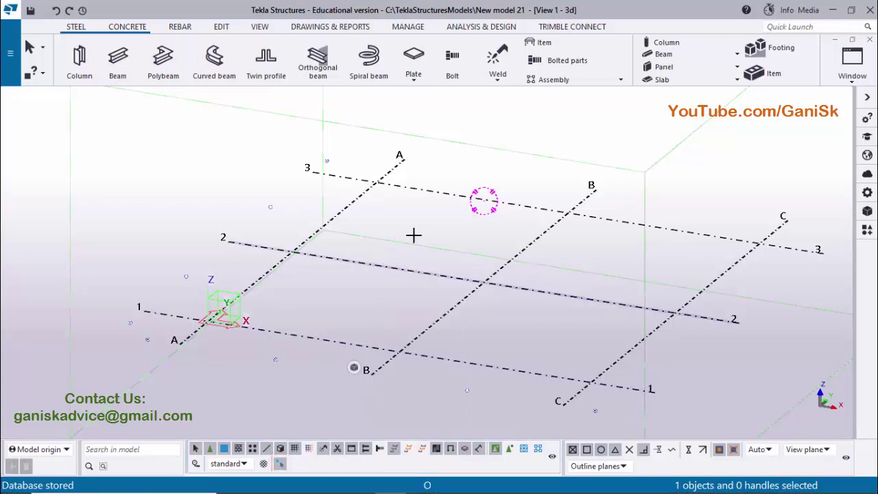
pyautogui.click(280, 465)
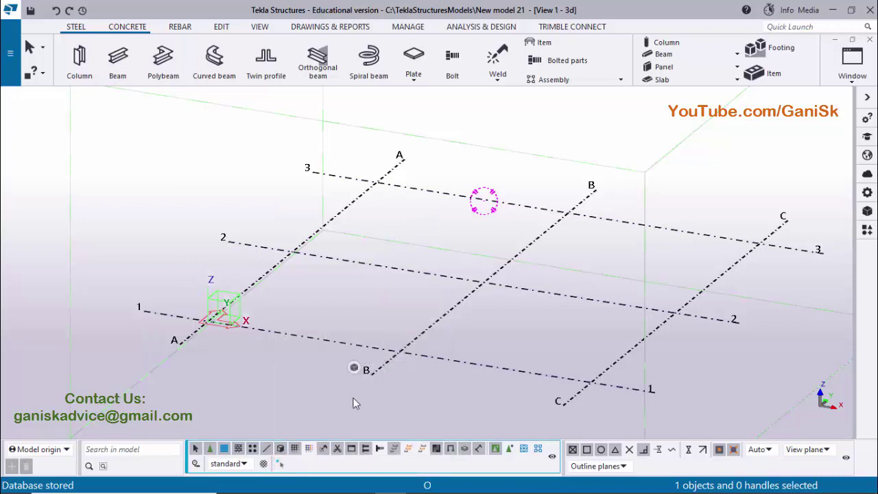
pyautogui.rightClick(334, 345)
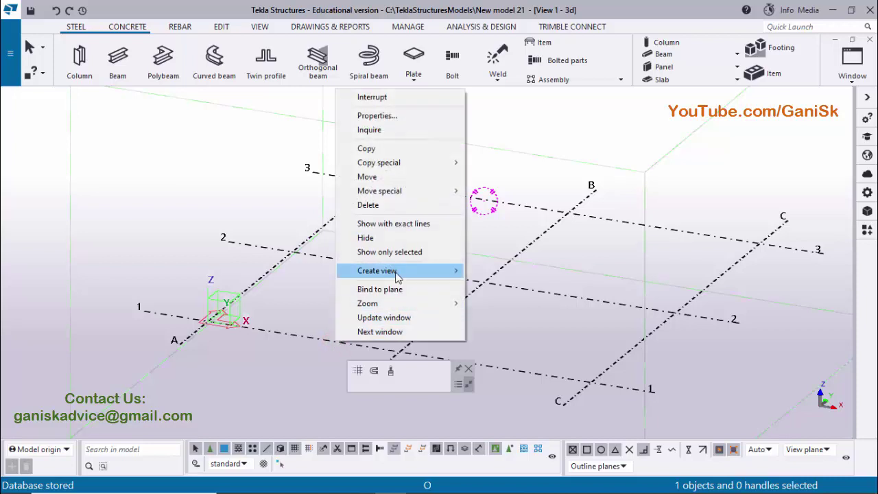
pyautogui.moveTo(413, 275)
pyautogui.click(508, 285)
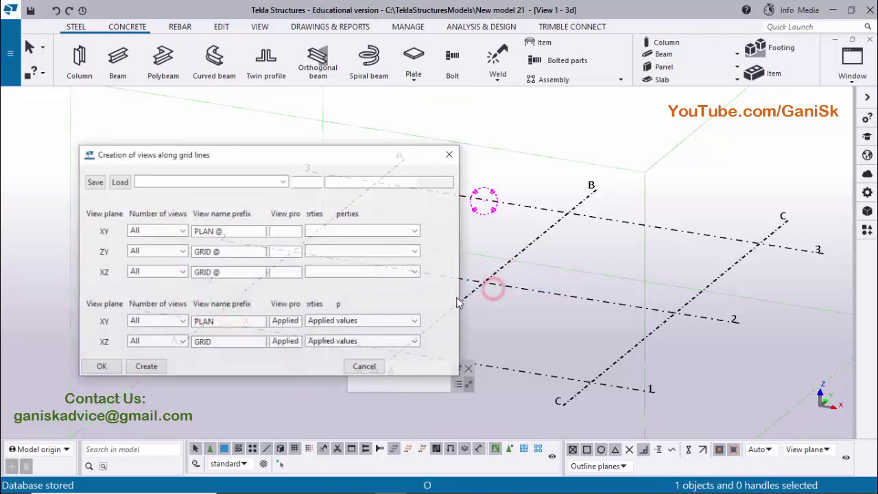
# Step: Set the view name prefix of the rectangular grid's ZY and XZ planes to ELEVATION ON GRID @
pyautogui.click(193, 251)
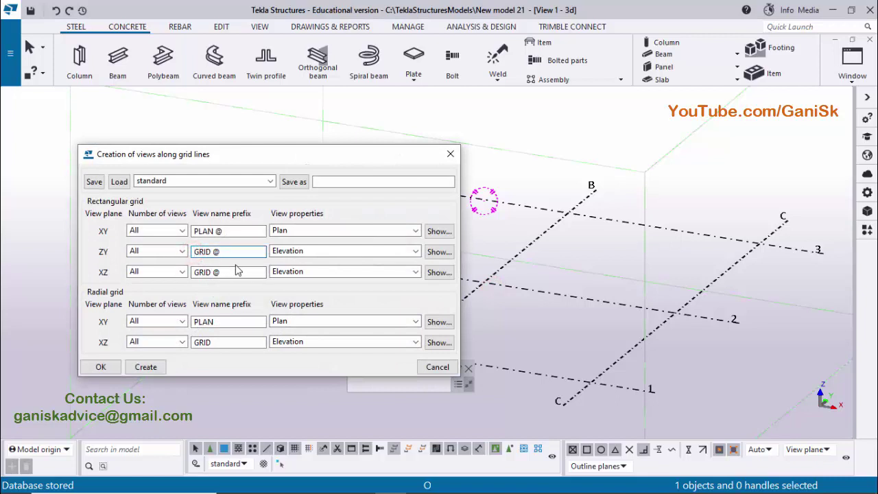
pyautogui.write('ELEVATION ')
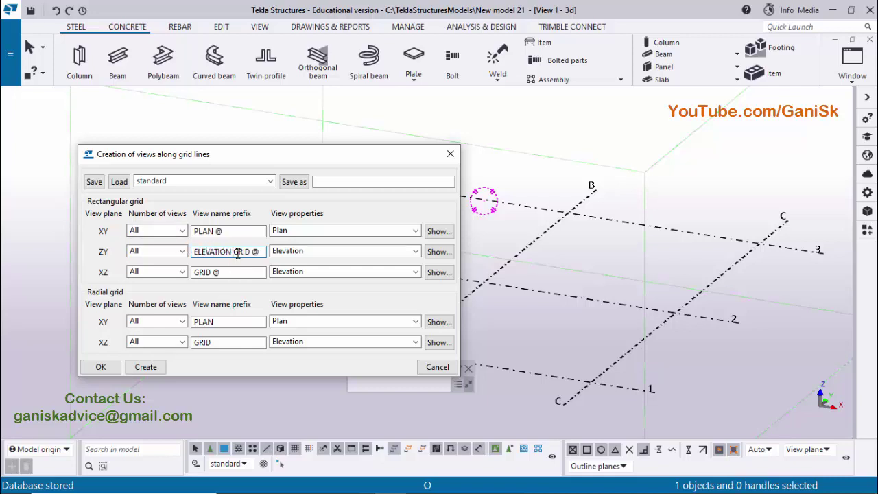
pyautogui.write('ON')
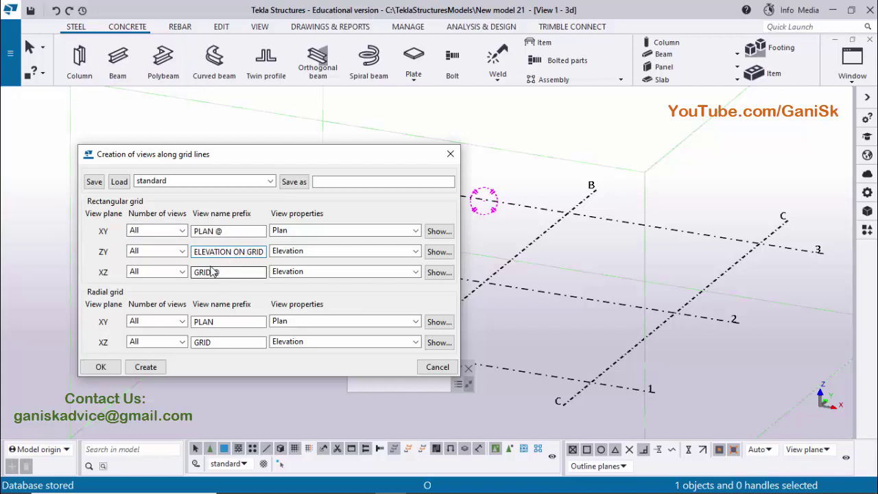
pyautogui.click(192, 272)
pyautogui.click(192, 272)
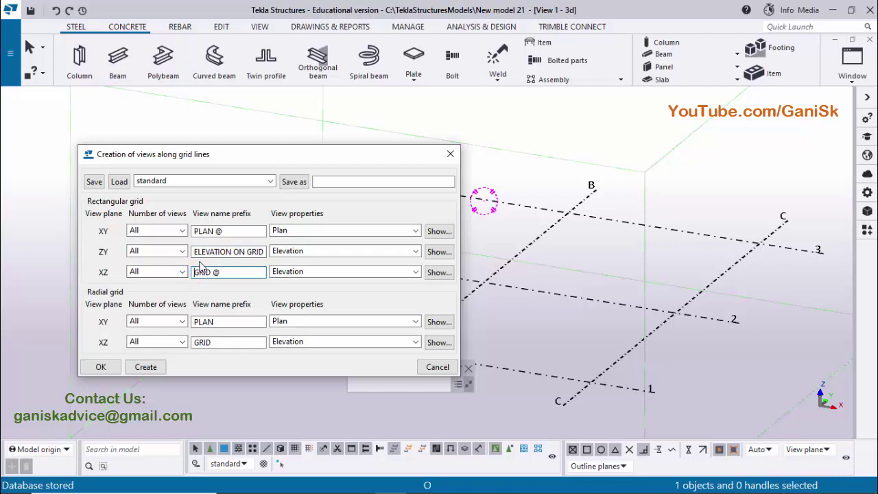
pyautogui.write('ELEVATION ON')
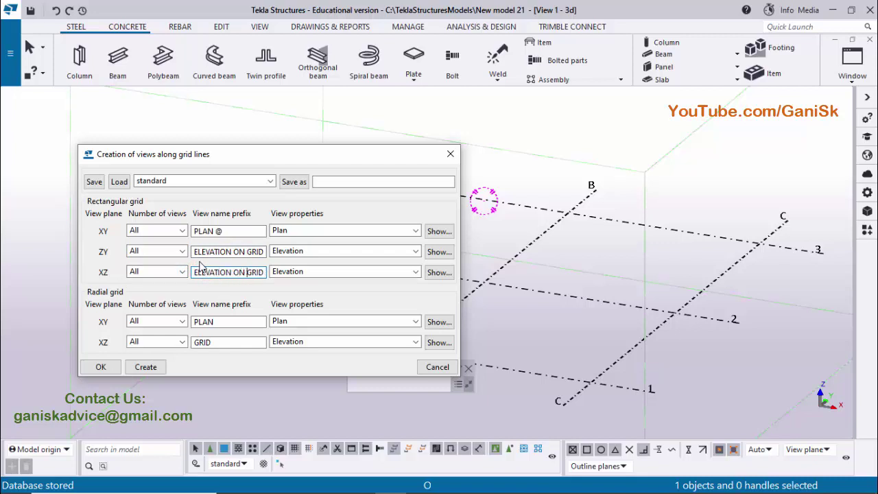
pyautogui.press('Right')
pyautogui.press('Right')
pyautogui.press('Right')
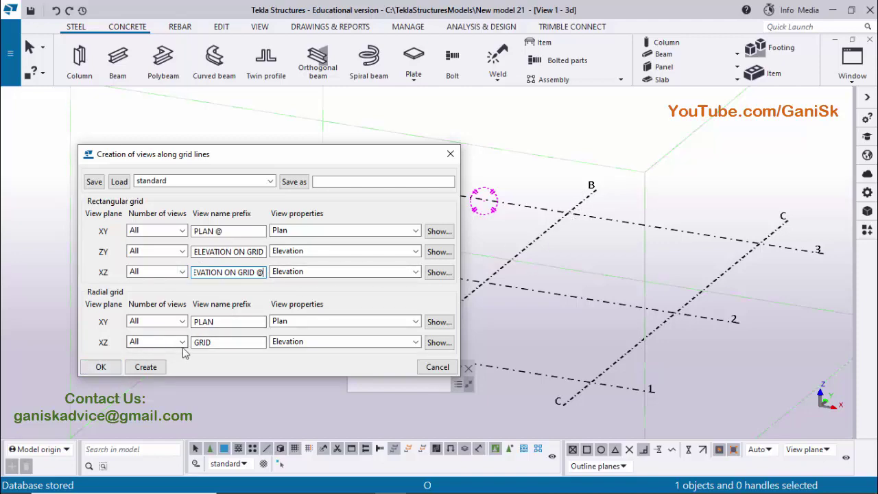
# Step: Create all plan and elevation views along the grid lines and close the view creation dialogs
pyautogui.click(146, 367)
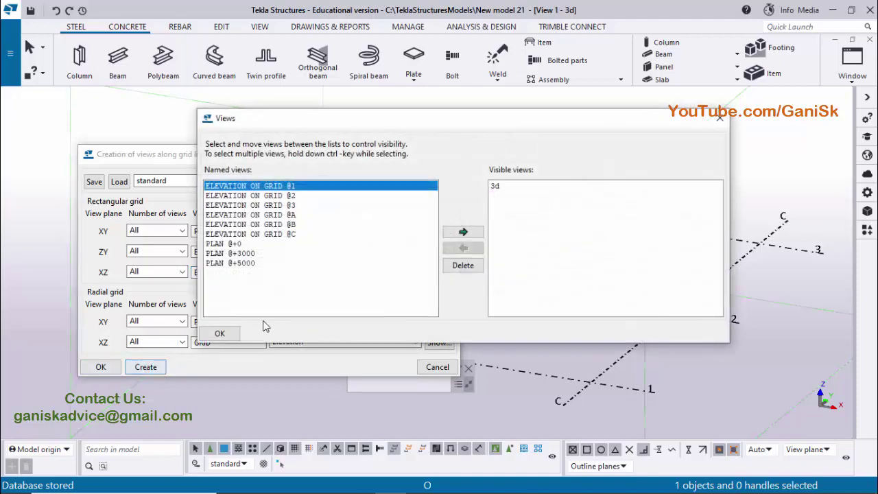
pyautogui.click(220, 333)
pyautogui.click(101, 367)
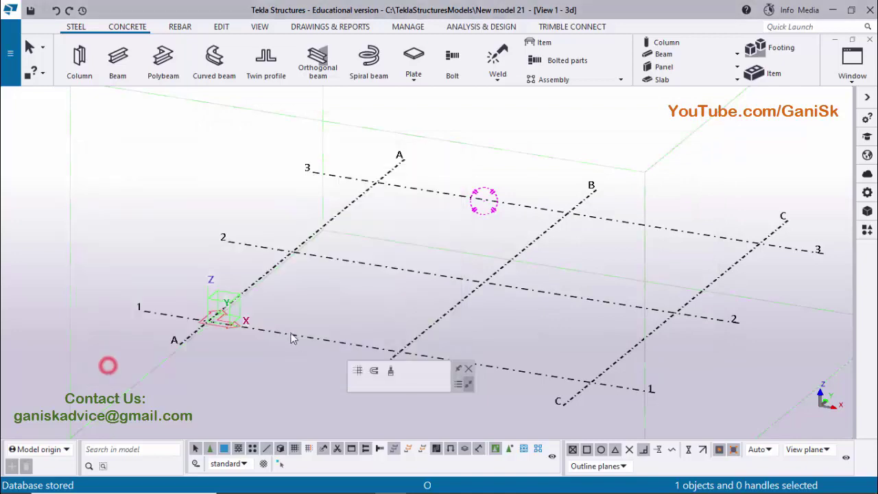
# Step: Open the model's Views dialog and go through the named elevation and plan views and the visible 3d view
pyautogui.scroll(-5, 322, 326)
pyautogui.moveTo(358, 309); pyautogui.dragTo(331, 307, button='middle')
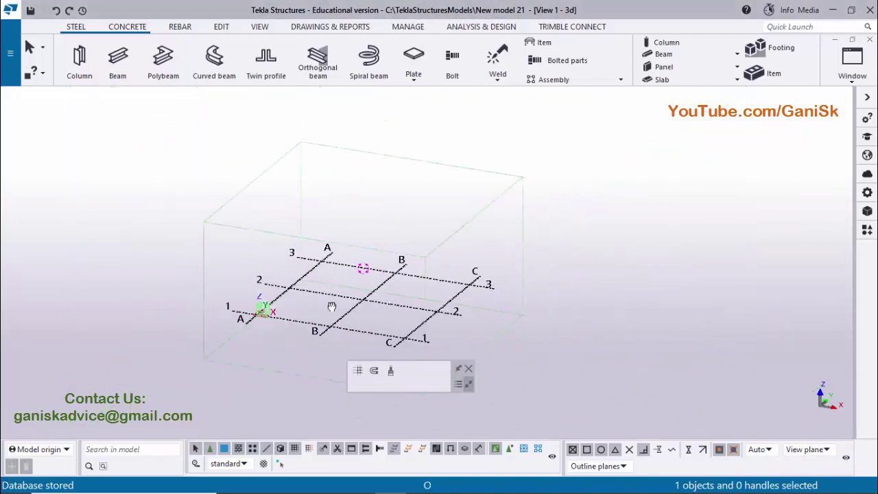
pyautogui.scroll(3, 331, 307)
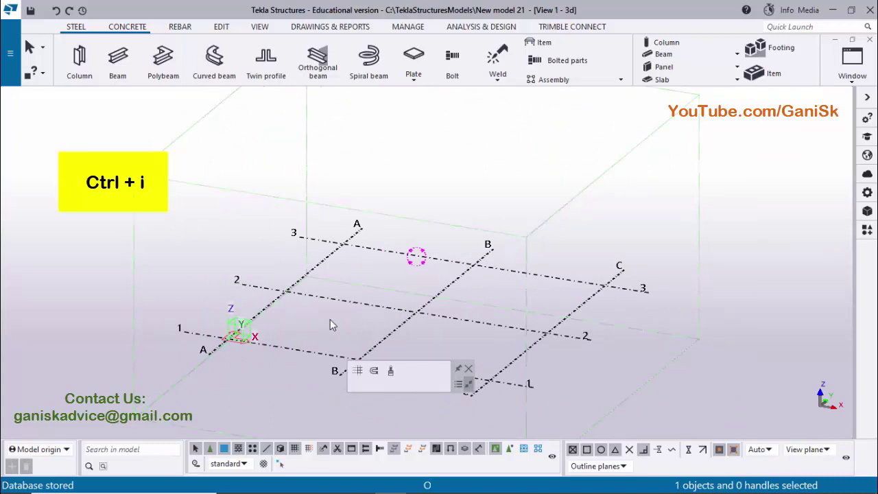
pyautogui.hotkey('ctrl', 'i')
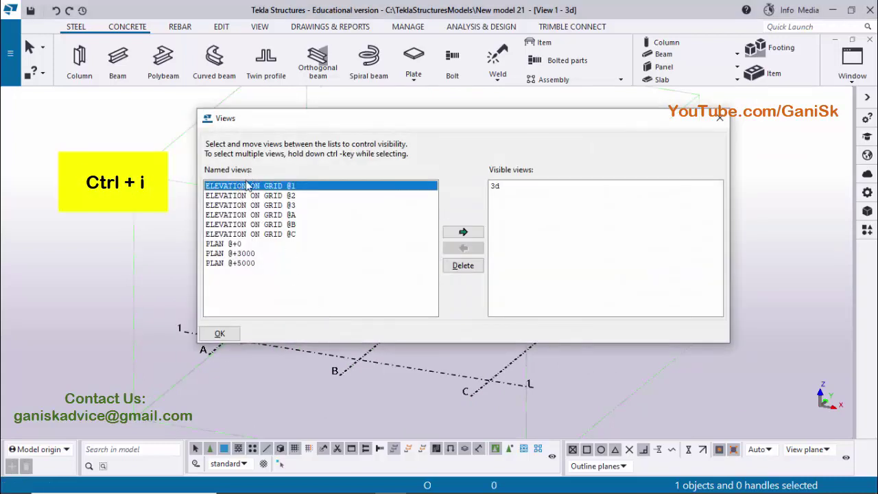
pyautogui.keyDown('ctrl'); pyautogui.click(288, 186); pyautogui.keyUp('ctrl')
pyautogui.click(291, 214)
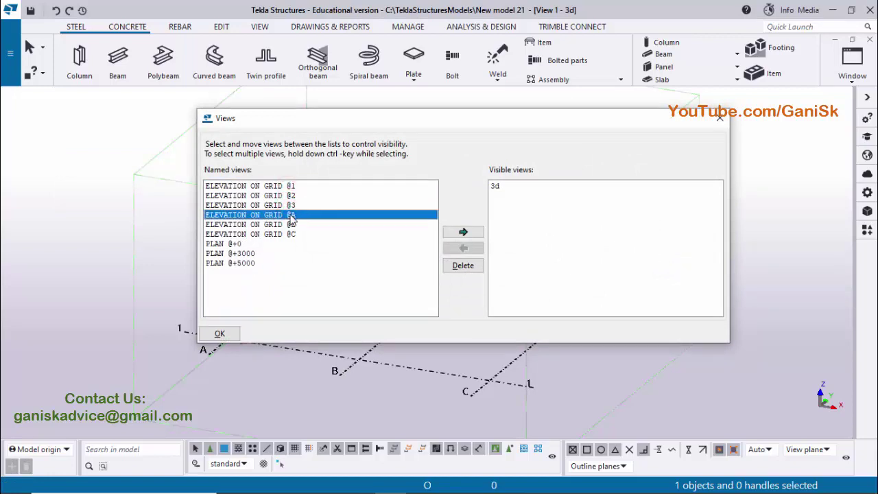
pyautogui.click(291, 225)
pyautogui.click(292, 234)
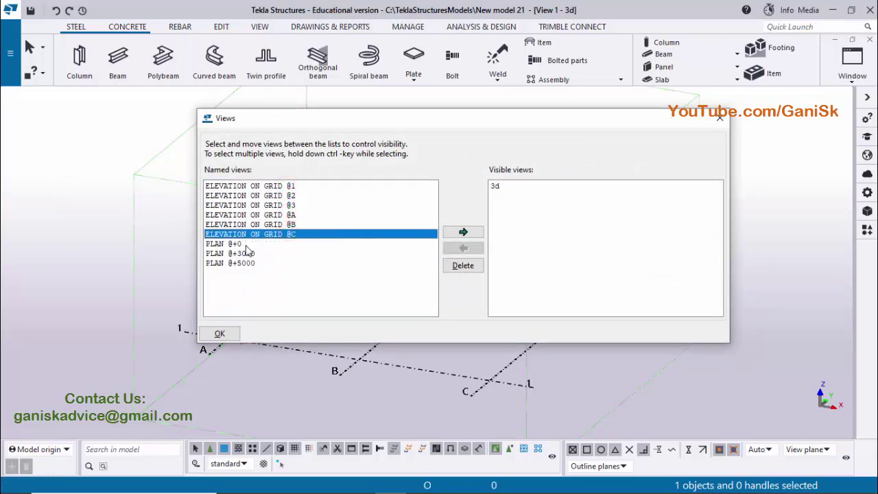
pyautogui.click(244, 245)
pyautogui.click(247, 253)
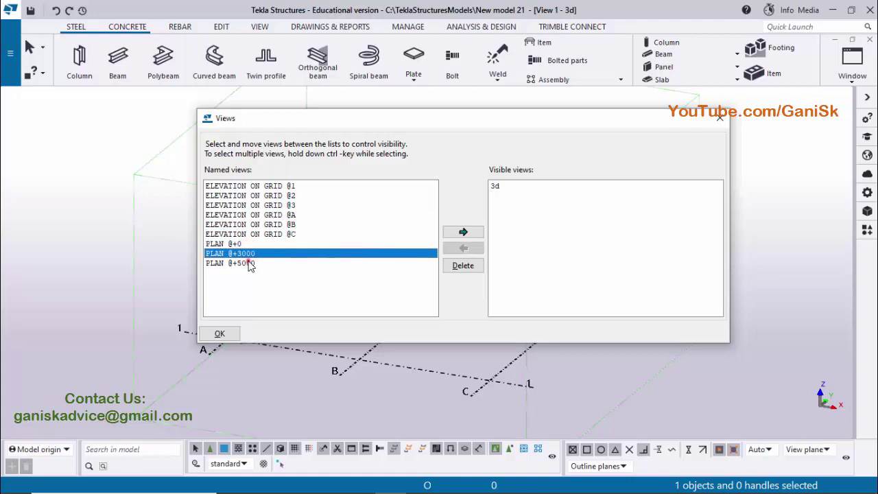
pyautogui.click(249, 264)
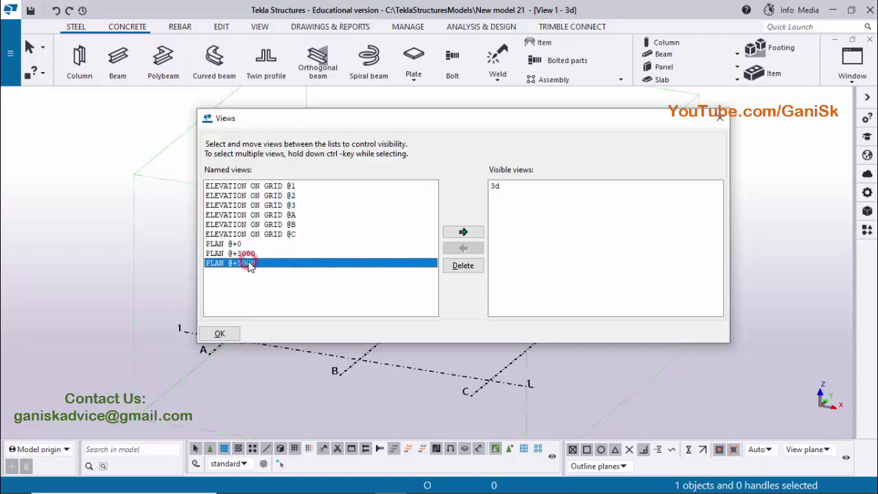
pyautogui.click(499, 188)
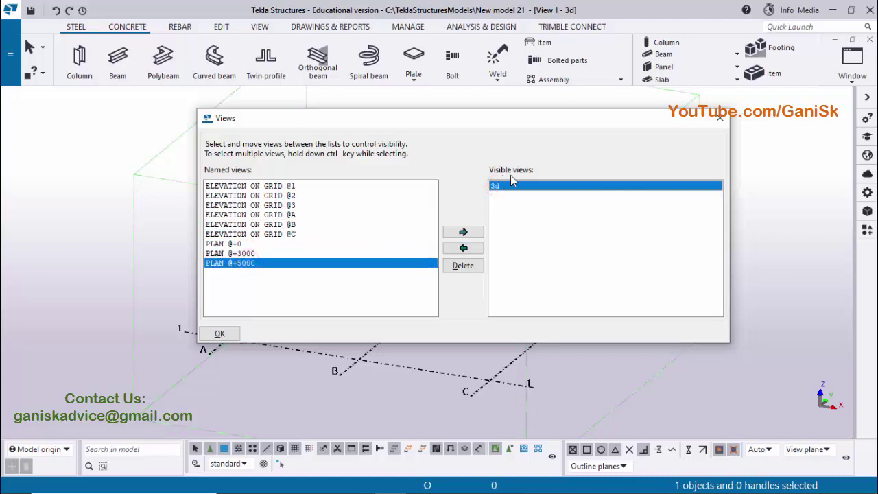
# Step: Add the PLAN @+0 view to the visible views and close the Views dialog
pyautogui.click(236, 244)
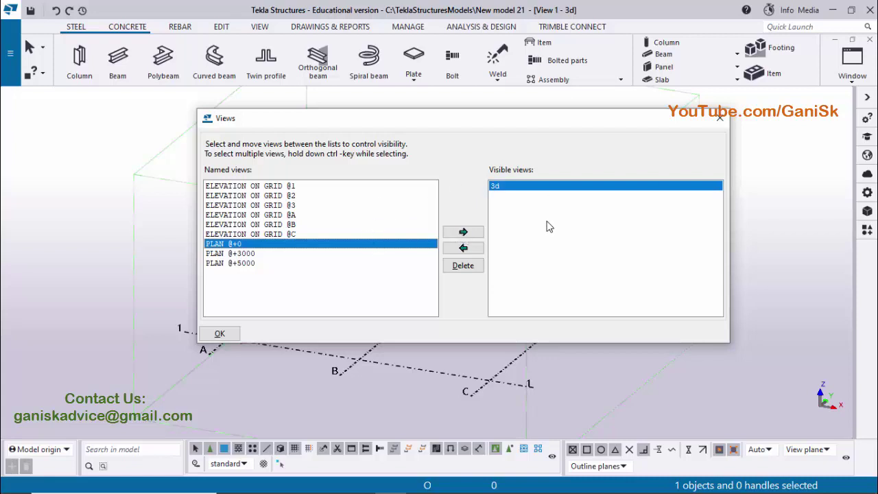
pyautogui.click(470, 233)
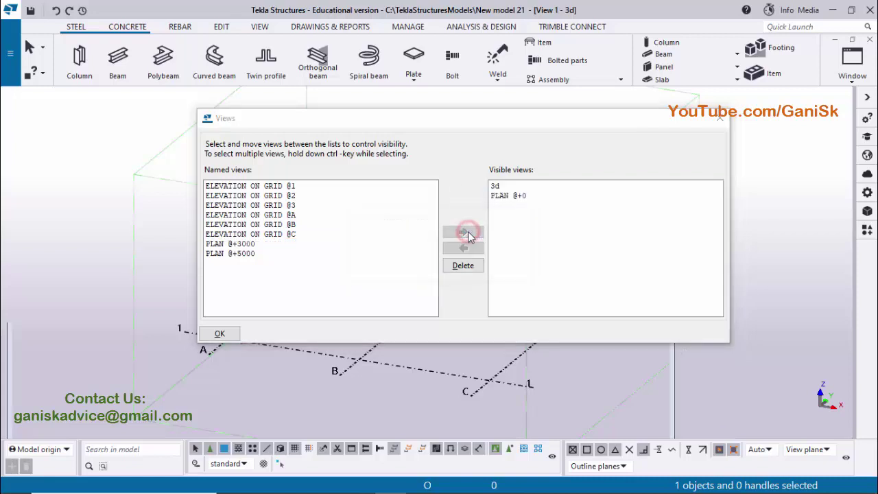
pyautogui.click(719, 119)
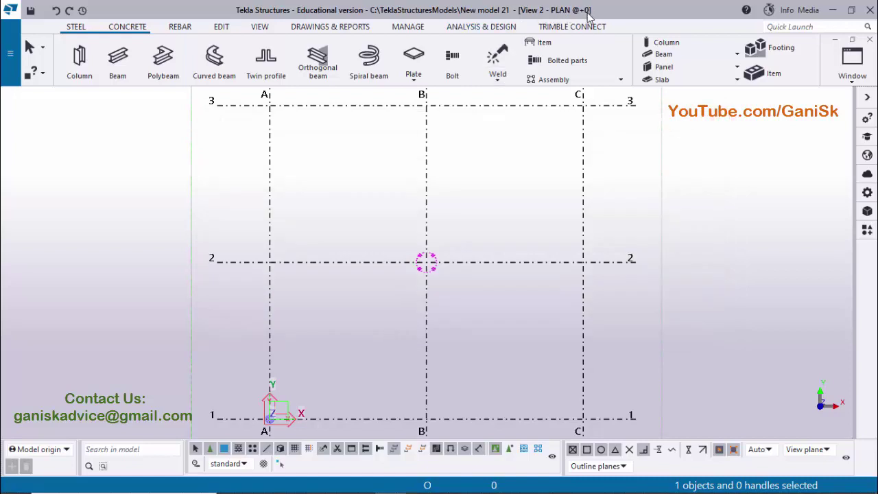
pyautogui.scroll(-5, 464, 228)
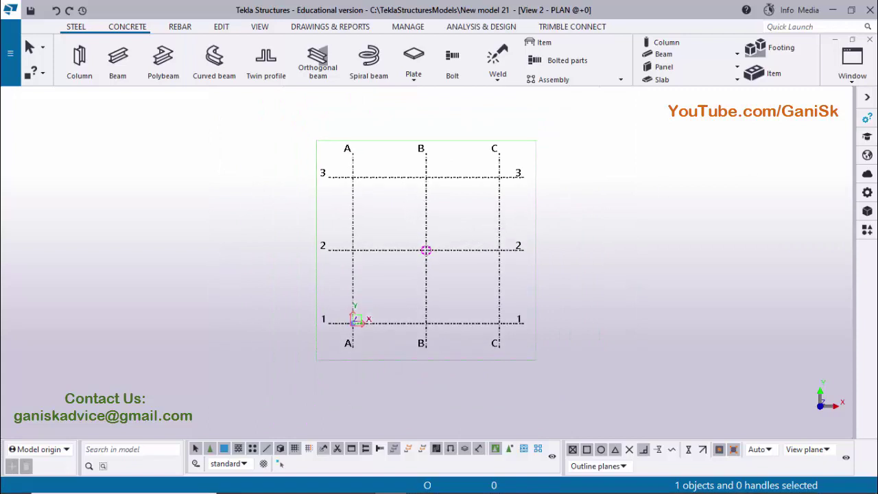
# Step: Switch from the plan to the 3d view and return to the PLAN @+0 view
pyautogui.click(851, 63)
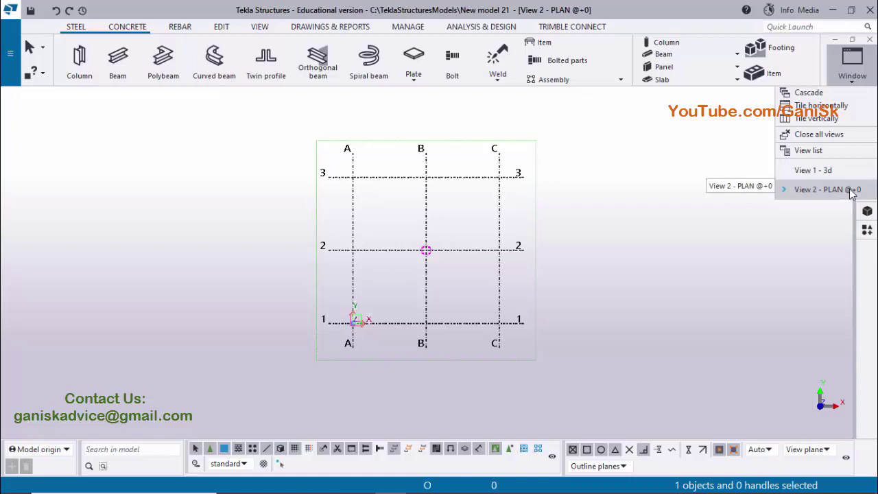
pyautogui.click(833, 172)
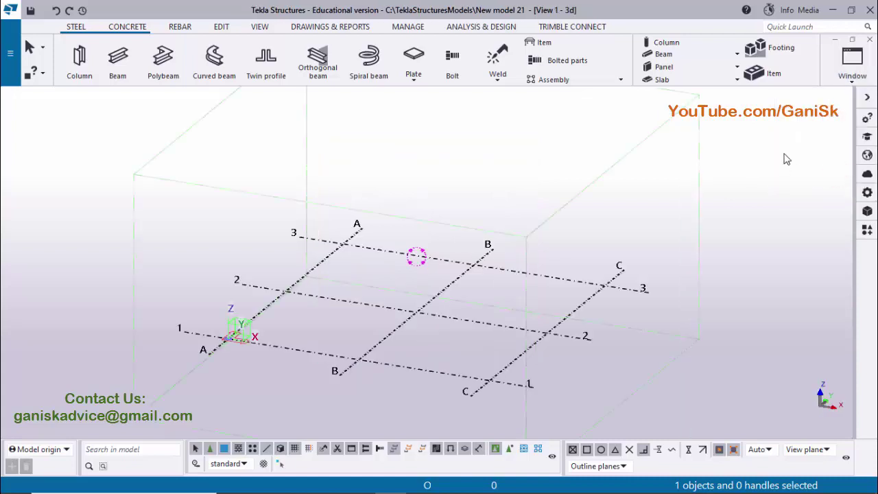
pyautogui.click(850, 63)
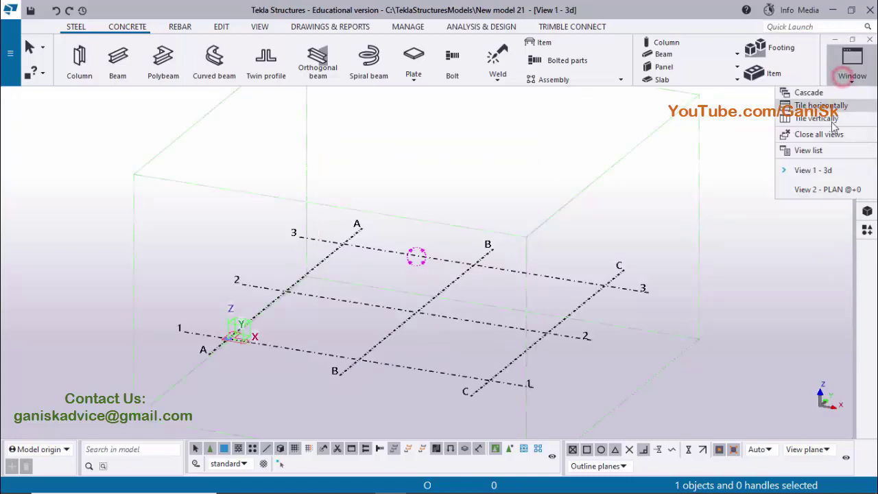
pyautogui.click(833, 190)
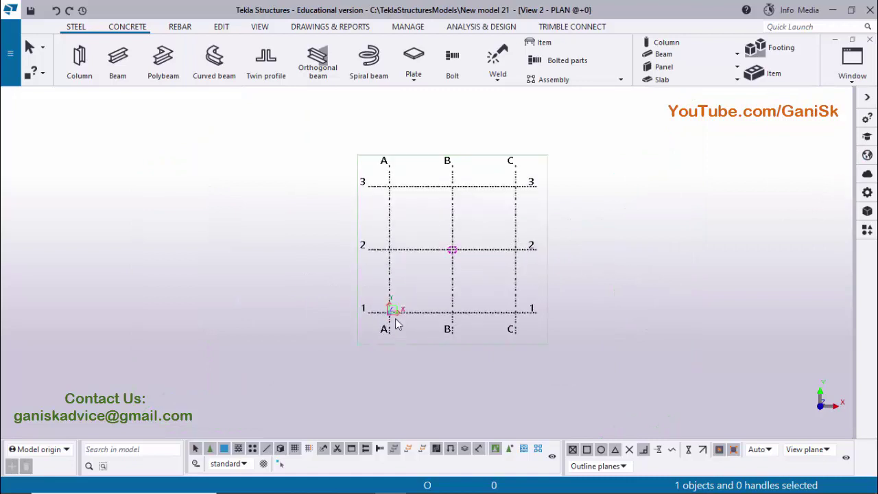
# Step: Create a steel column at the intersection of grid lines A and 1, expand the view depth to include it, and end the column command
pyautogui.scroll(8, 396, 324)
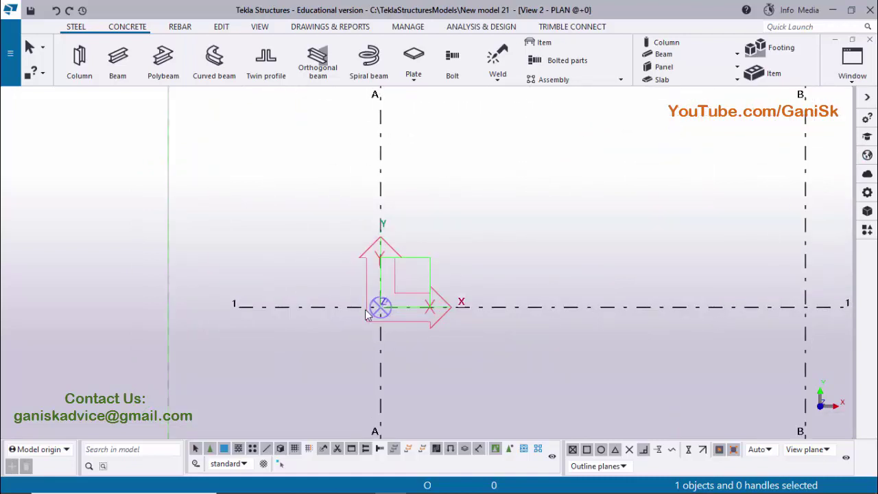
pyautogui.scroll(-2, 374, 314)
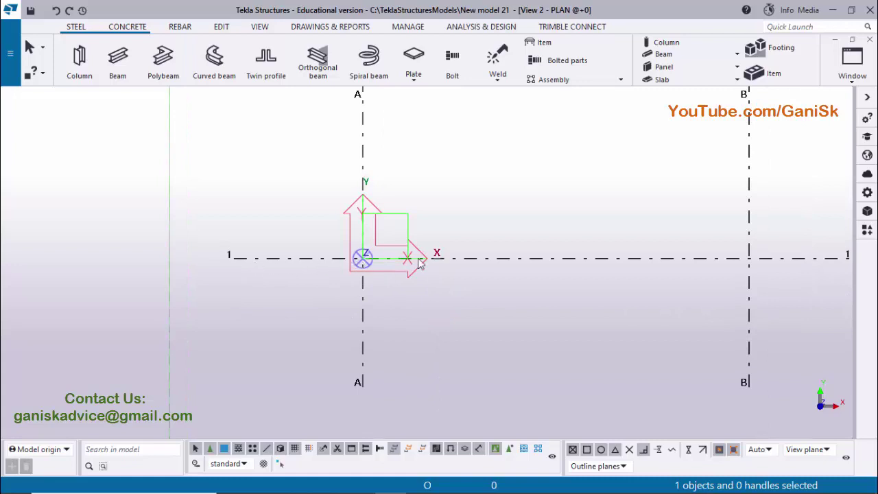
pyautogui.click(80, 61)
pyautogui.scroll(2, 362, 259)
pyautogui.scroll(3, 362, 259)
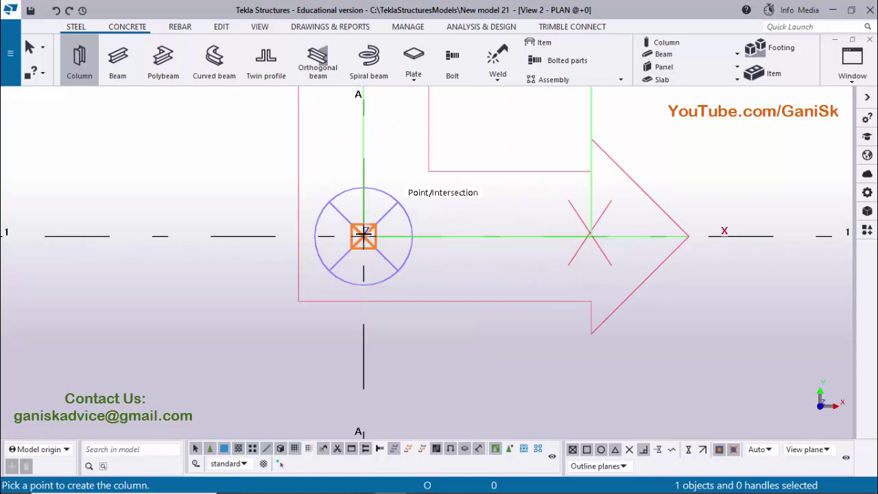
pyautogui.scroll(1, 363, 236)
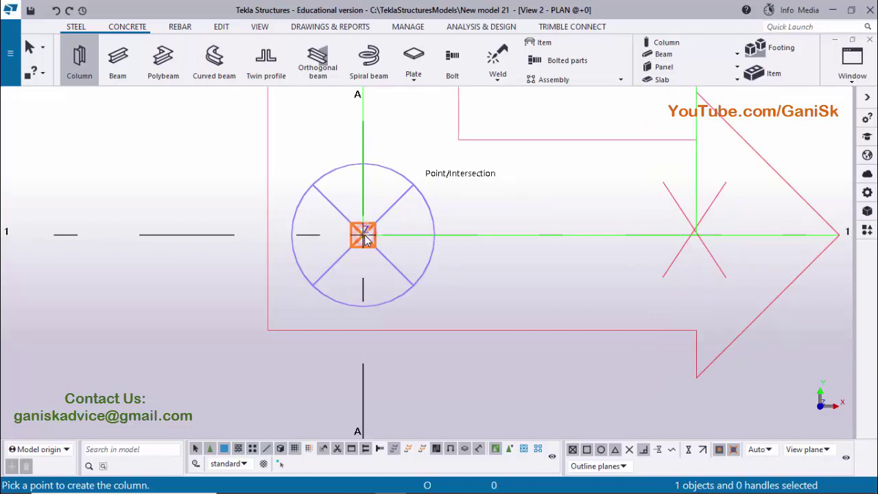
pyautogui.click(366, 237)
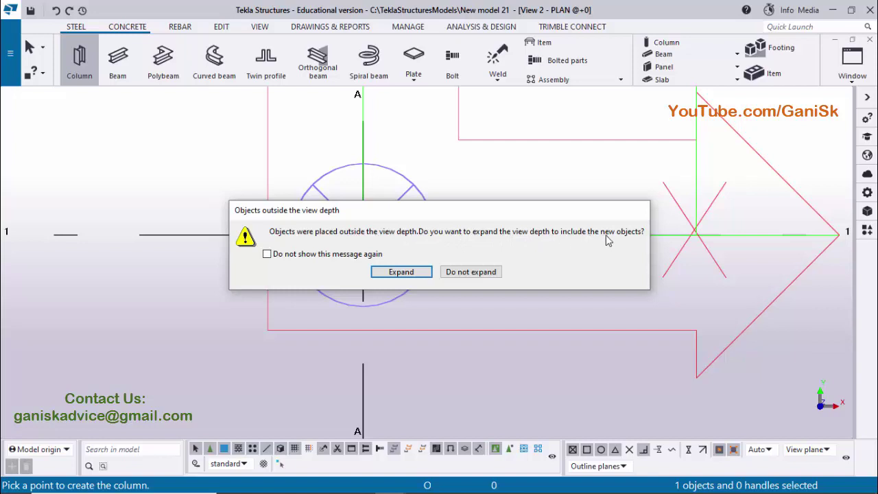
pyautogui.click(401, 272)
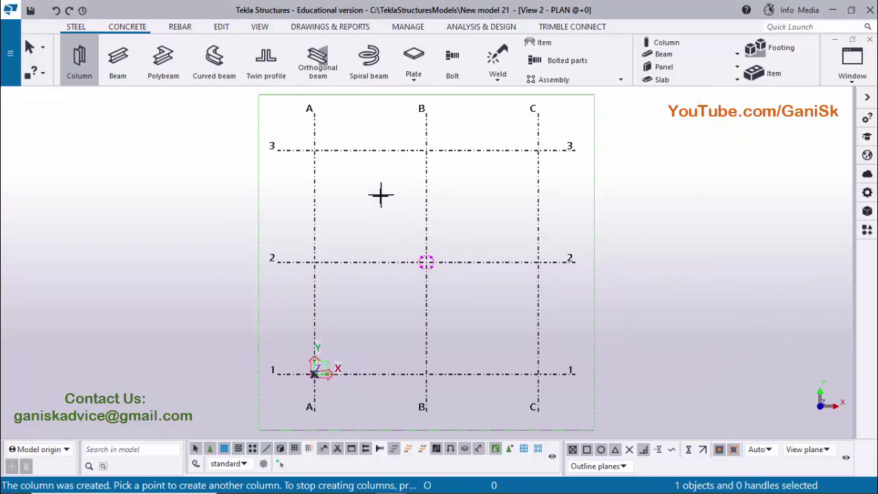
pyautogui.scroll(5, 310, 374)
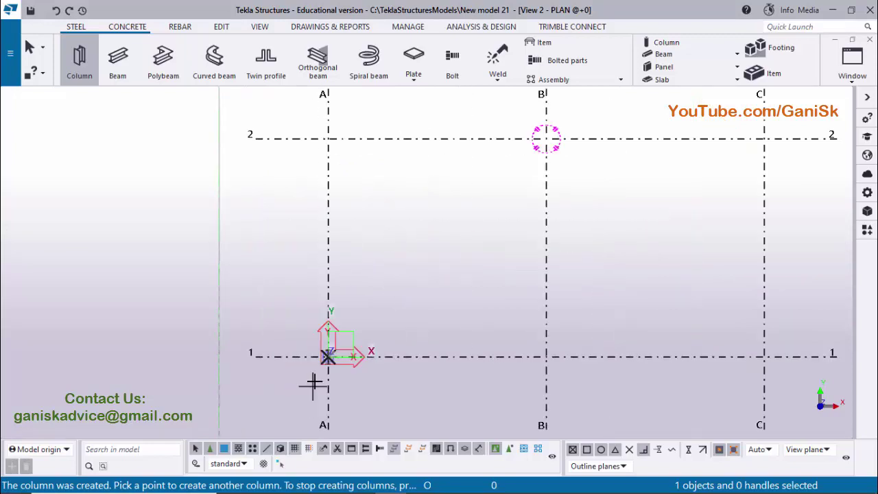
pyautogui.scroll(2, 356, 353)
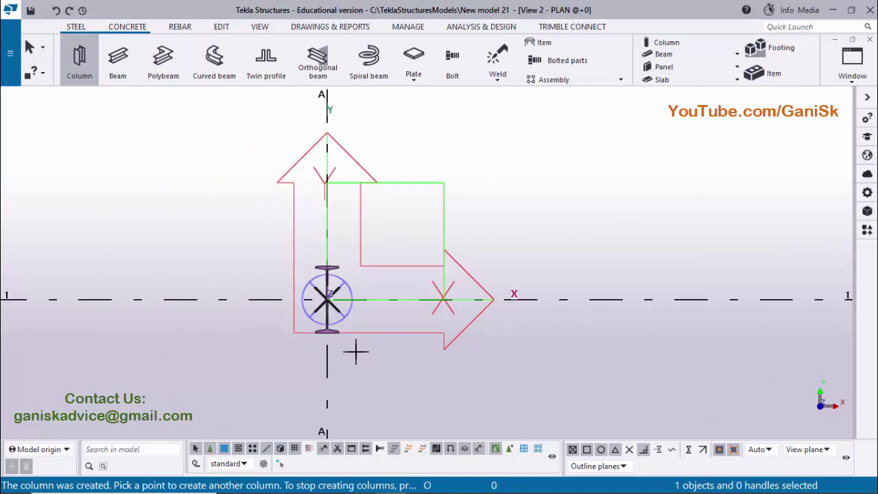
pyautogui.scroll(-4, 356, 353)
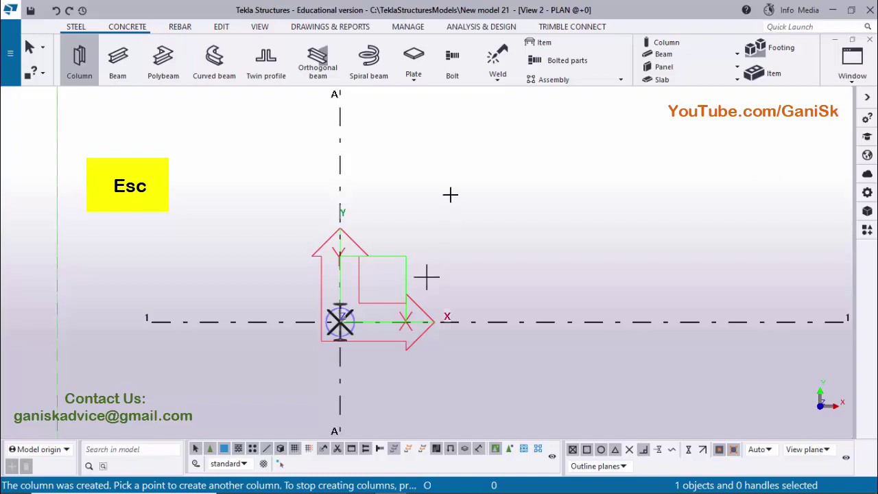
pyautogui.rightClick(461, 169)
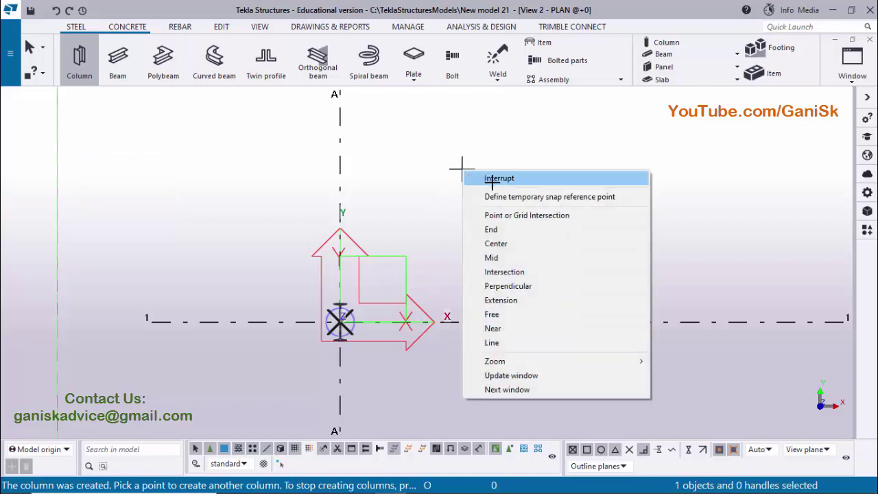
pyautogui.click(493, 179)
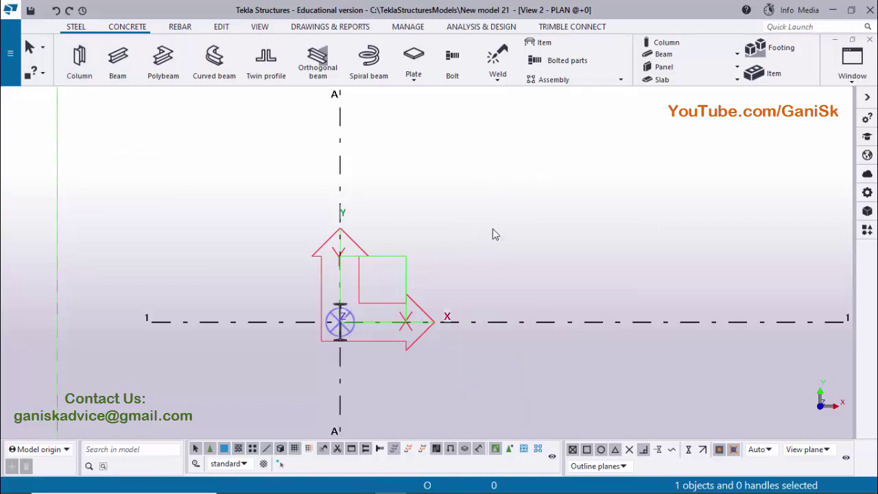
# Step: Switch to the 3d view and examine the column at grid A-1 from several angles, including its base
pyautogui.click(847, 74)
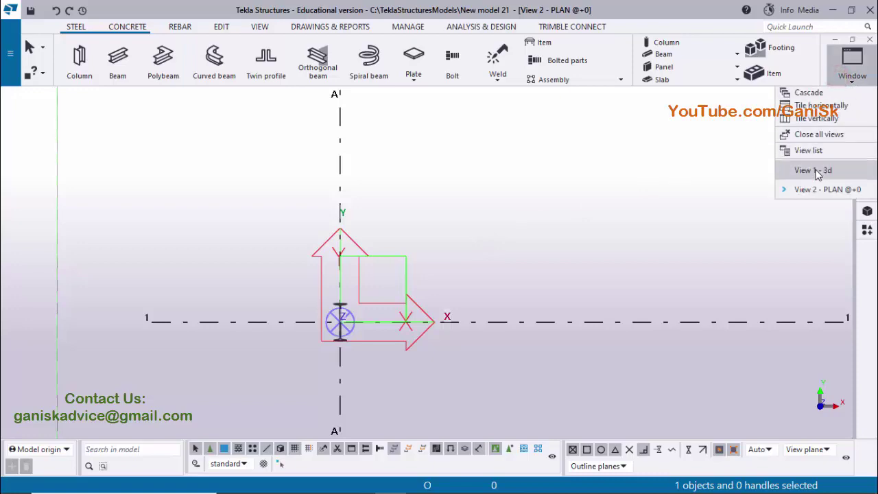
pyautogui.click(809, 171)
pyautogui.scroll(3, 232, 296)
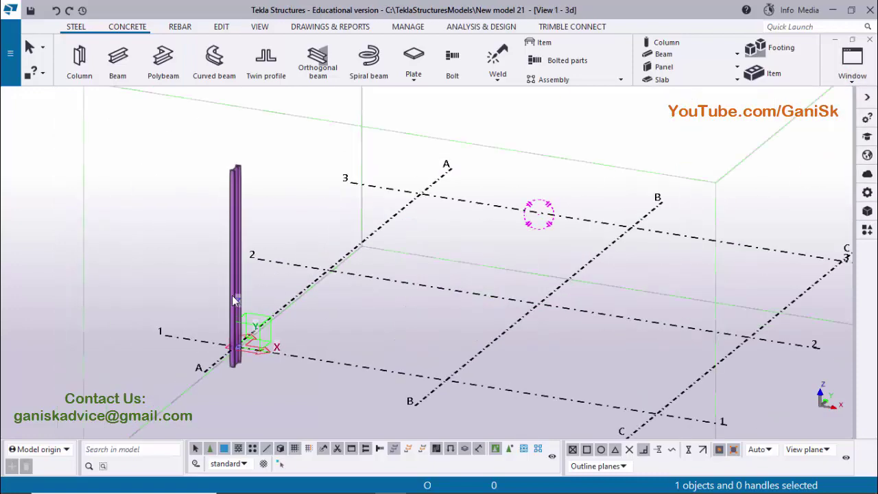
pyautogui.scroll(-1, 271, 297)
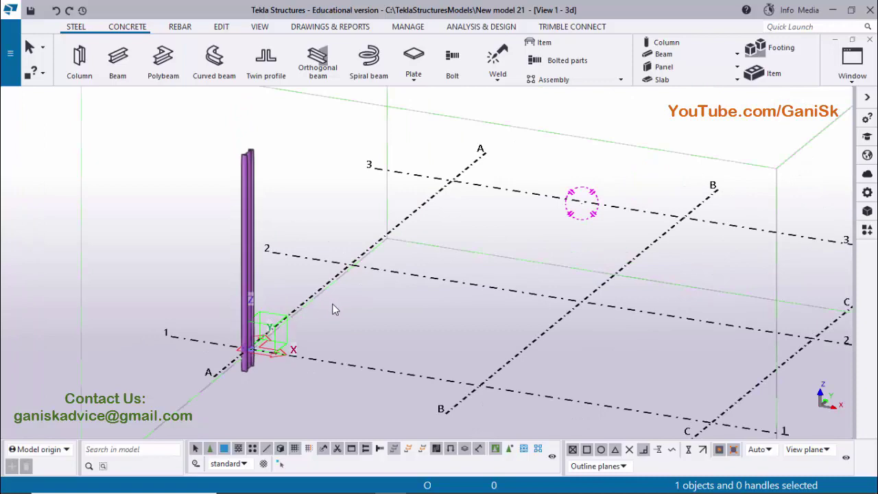
pyautogui.moveTo(336, 307)
pyautogui.keyDown('ctrl'); pyautogui.mouseDown(button='middle')
pyautogui.moveTo(267, 314)
pyautogui.moveTo(343, 310)
pyautogui.mouseUp(button='middle'); pyautogui.keyUp('ctrl')
pyautogui.scroll(-5, 295, 315)
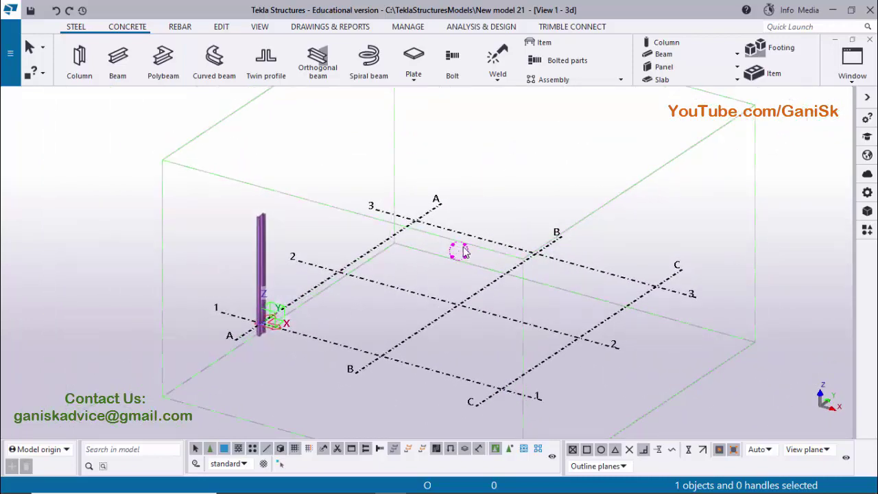
pyautogui.keyDown('ctrl'); pyautogui.moveTo(423, 297); pyautogui.dragTo(495, 247, button='middle'); pyautogui.keyUp('ctrl')
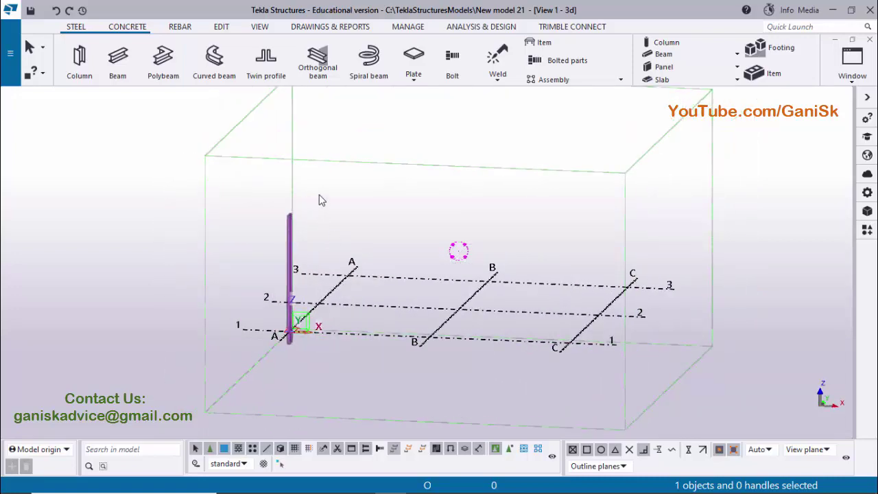
pyautogui.scroll(3, 456, 255)
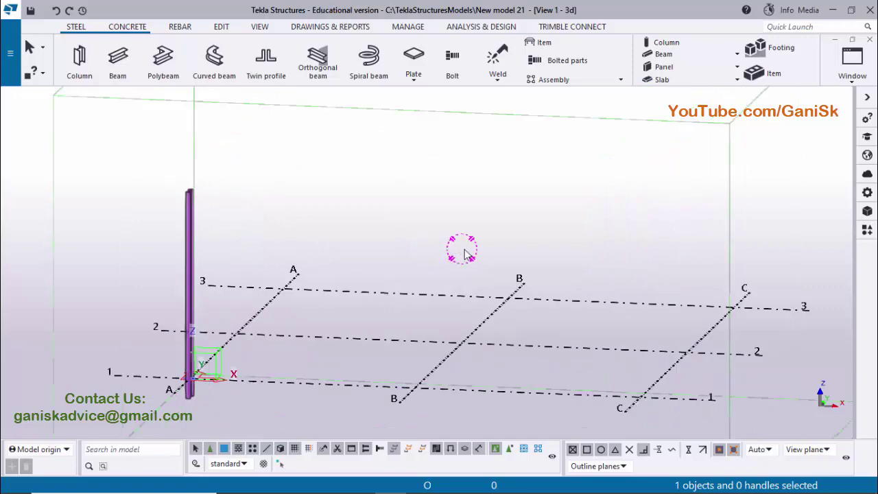
pyautogui.scroll(-3, 465, 257)
pyautogui.scroll(3, 336, 319)
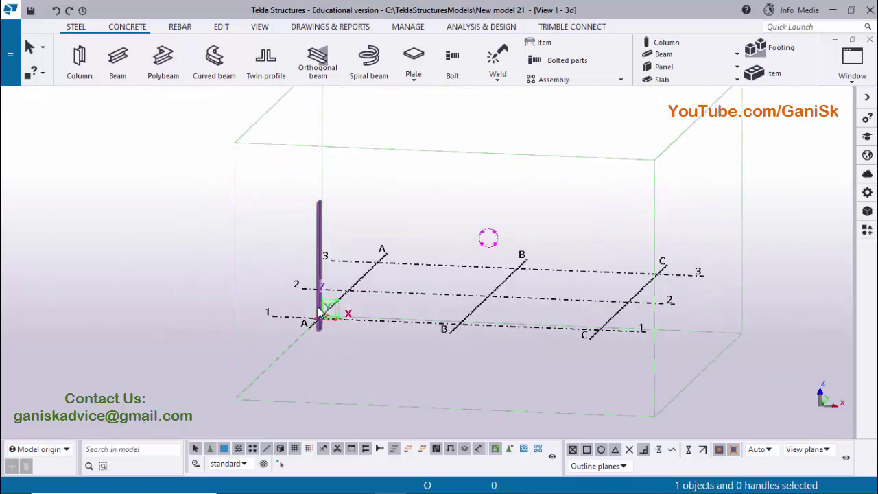
pyautogui.scroll(3, 336, 319)
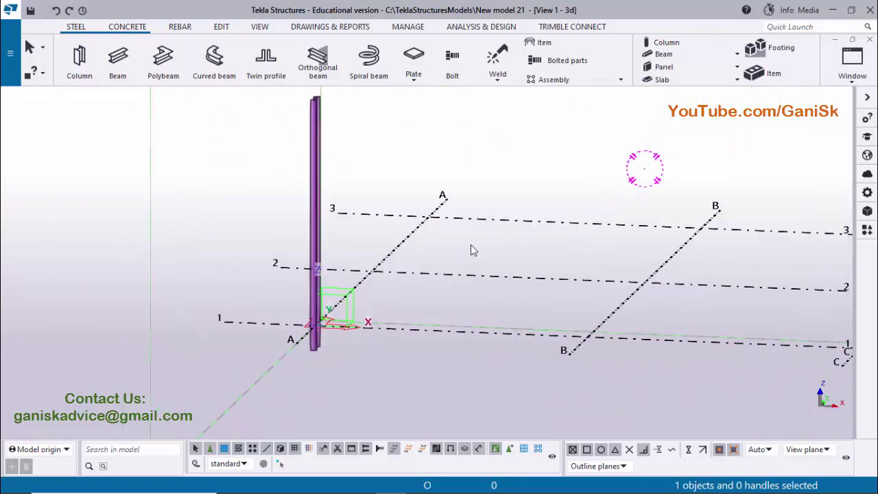
pyautogui.scroll(3, 334, 323)
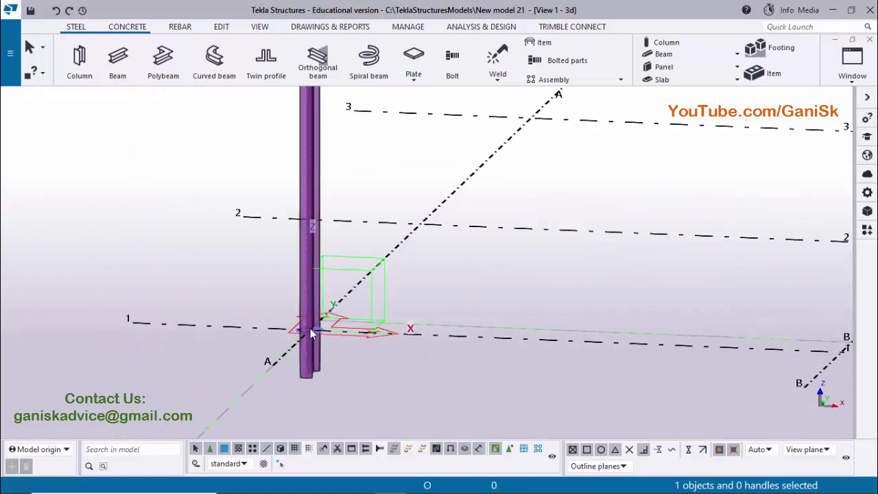
pyautogui.scroll(-1, 310, 334)
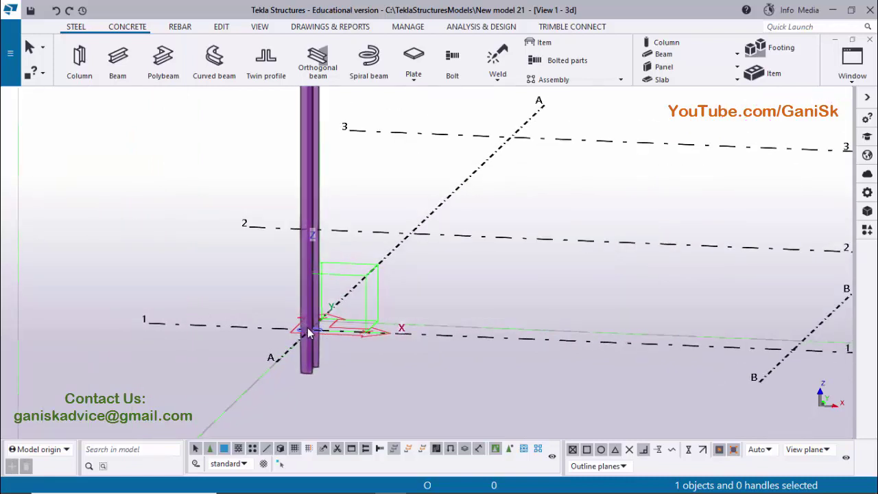
# Step: Set the view rotation origin at the column's grid A-1 point, rotate the 3d view around it, and inspect the column up close
pyautogui.hotkey('ctrl', 'r')
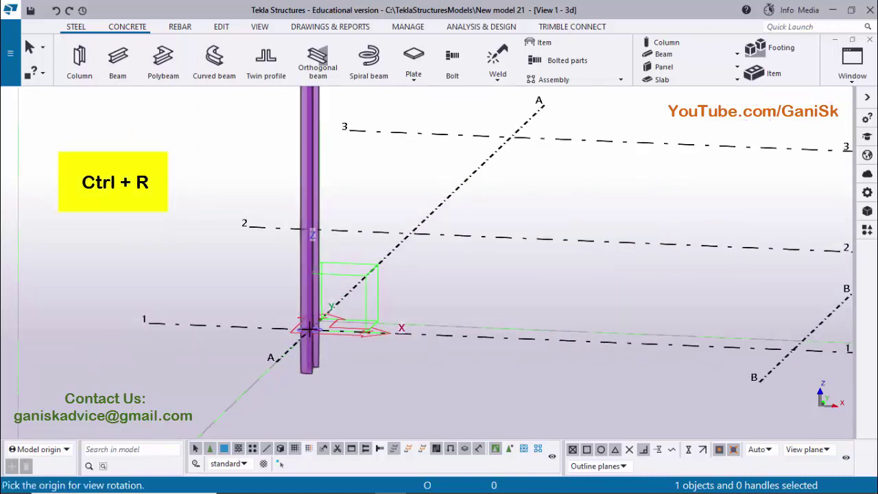
pyautogui.scroll(1, 310, 330)
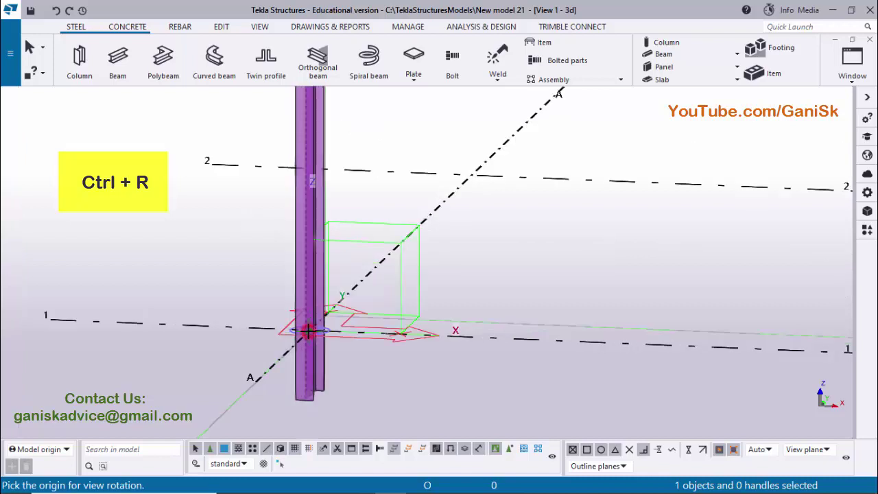
pyautogui.click(310, 330)
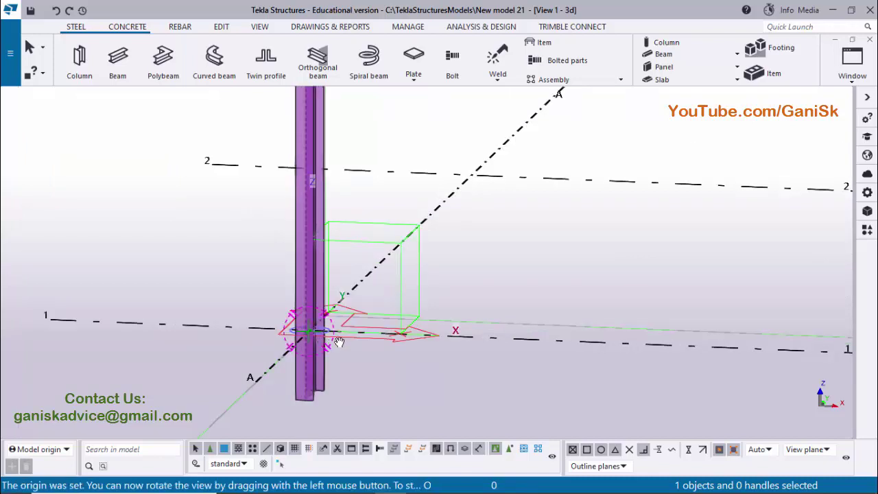
pyautogui.moveTo(394, 330); pyautogui.dragTo(264, 352)
pyautogui.scroll(-8, 314, 334)
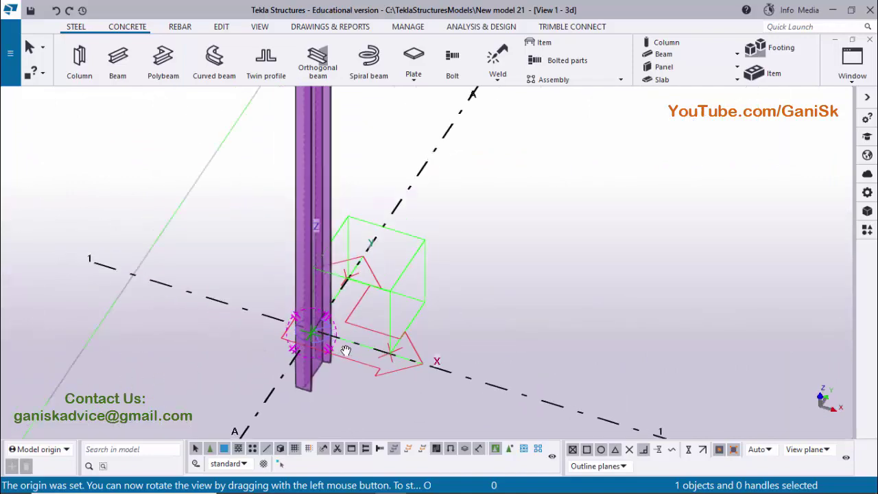
pyautogui.moveTo(398, 356); pyautogui.dragTo(431, 205)
pyautogui.rightClick(427, 202)
pyautogui.click(444, 212)
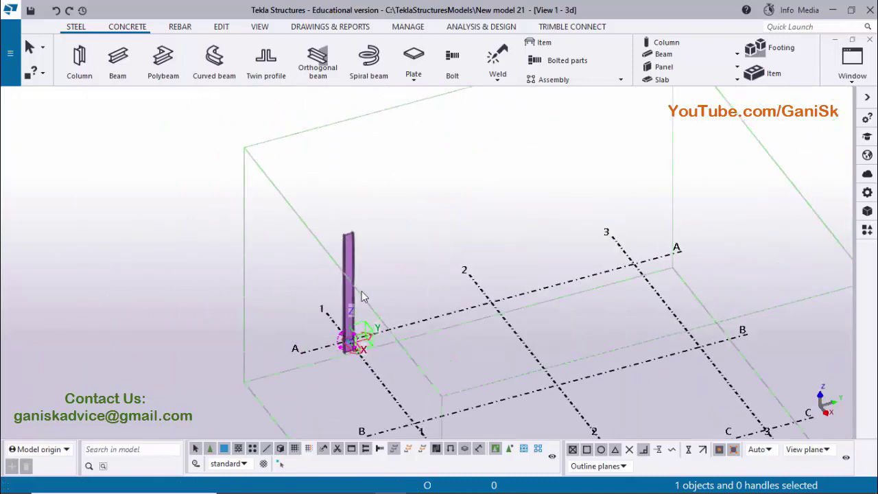
pyautogui.scroll(10, 340, 291)
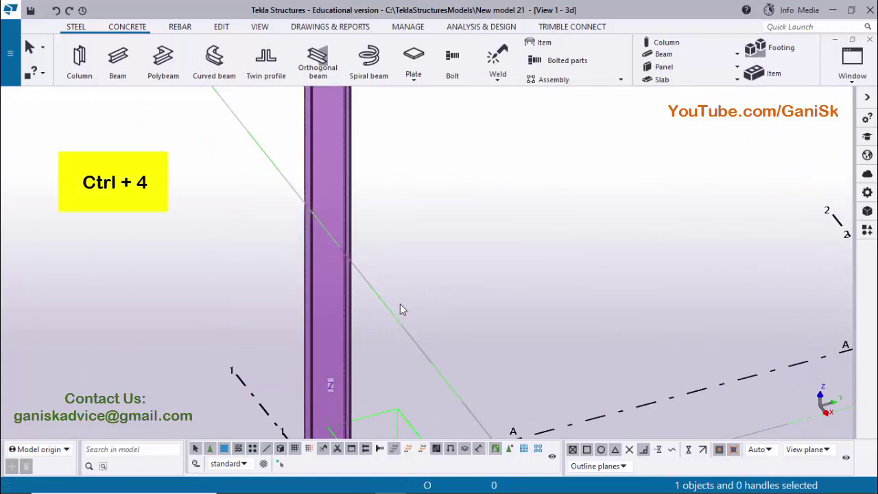
# Step: Display the model parts as wireframe in the 3d view and examine the column's top and base at grid A-1
pyautogui.moveTo(401, 308)
pyautogui.keyDown('ctrl'); pyautogui.mouseDown(button='middle')
pyautogui.moveTo(382, 361)
pyautogui.moveTo(471, 345)
pyautogui.moveTo(428, 356)
pyautogui.moveTo(439, 358)
pyautogui.moveTo(411, 304)
pyautogui.moveTo(391, 345)
pyautogui.moveTo(388, 315)
pyautogui.mouseUp(button='middle'); pyautogui.keyUp('ctrl')
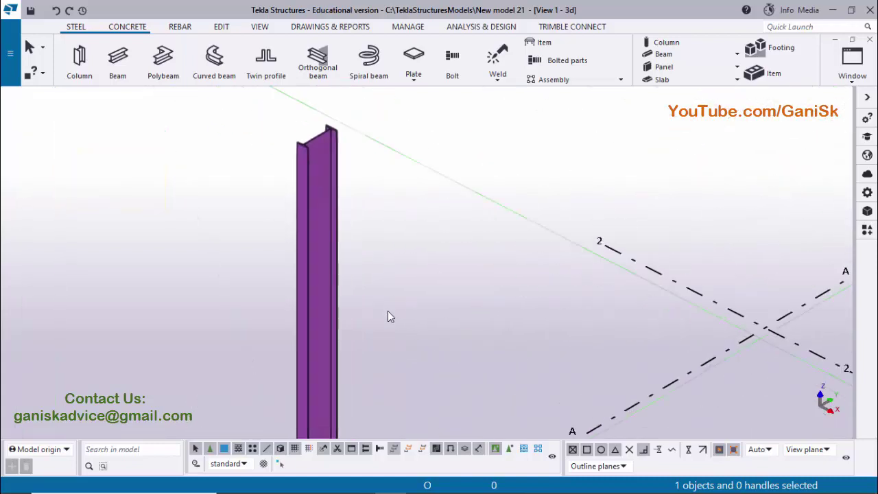
pyautogui.hotkey('ctrl', '1')
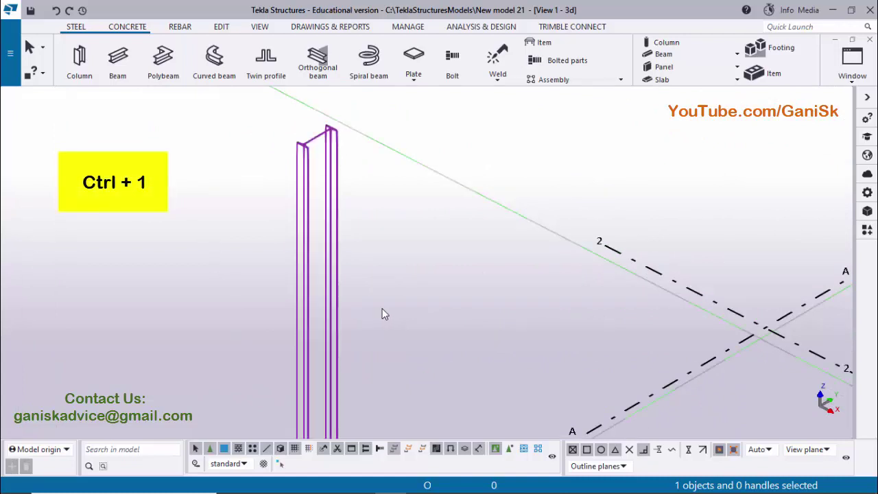
pyautogui.keyDown('ctrl'); pyautogui.moveTo(313, 215); pyautogui.dragTo(376, 327, button='middle'); pyautogui.keyUp('ctrl')
pyautogui.scroll(-3, 376, 332)
pyautogui.scroll(2, 348, 302)
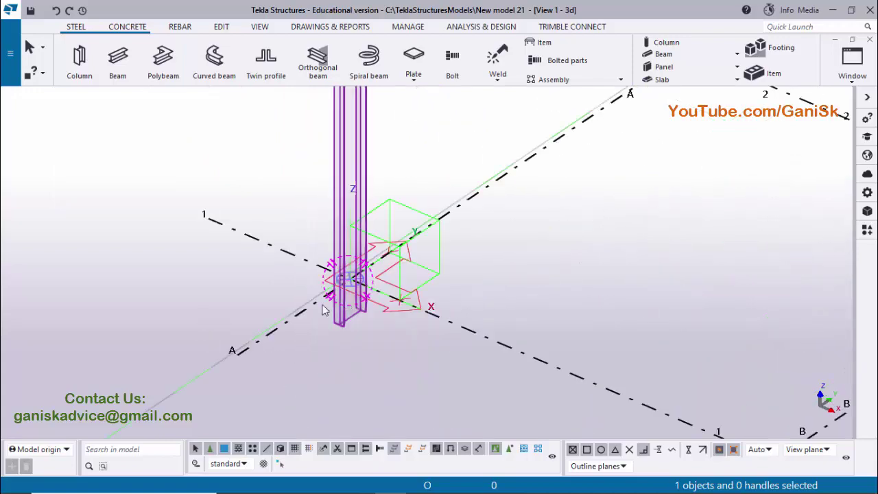
pyautogui.scroll(5, 346, 324)
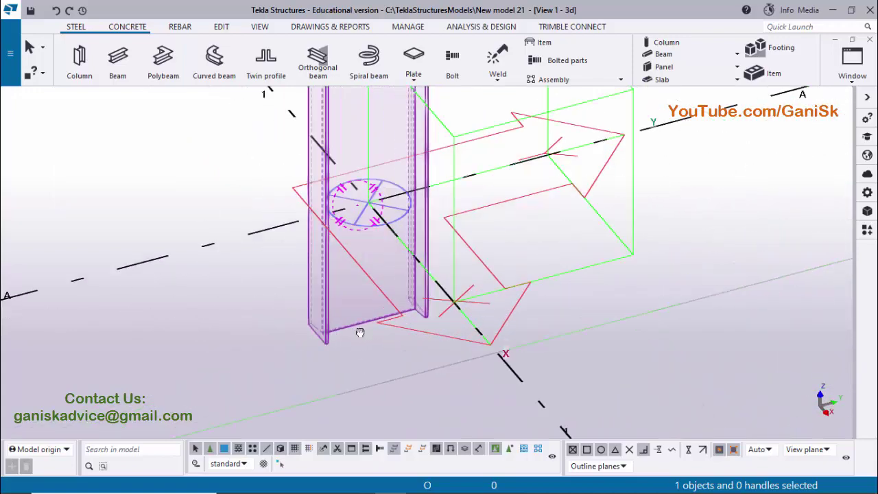
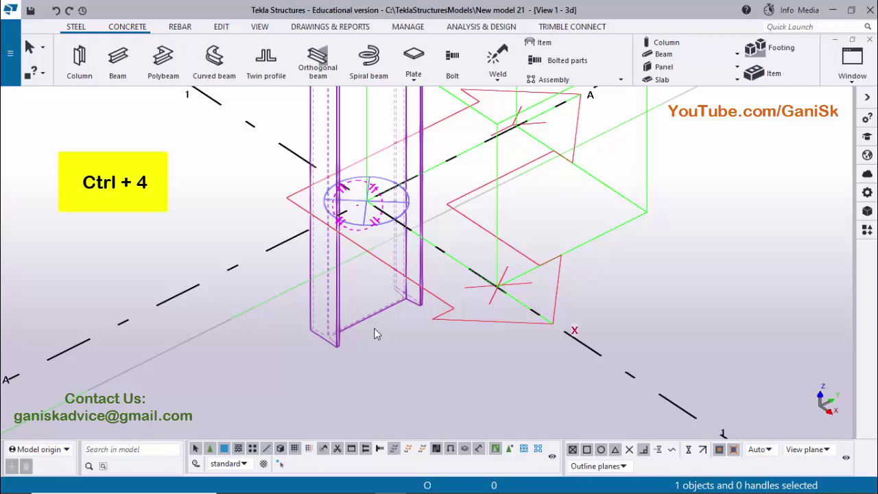
# Step: Return the parts to rendered display in the 3d view and look over the full height of the column
pyautogui.hotkey('ctrl', '4')
pyautogui.scroll(-8, 374, 329)
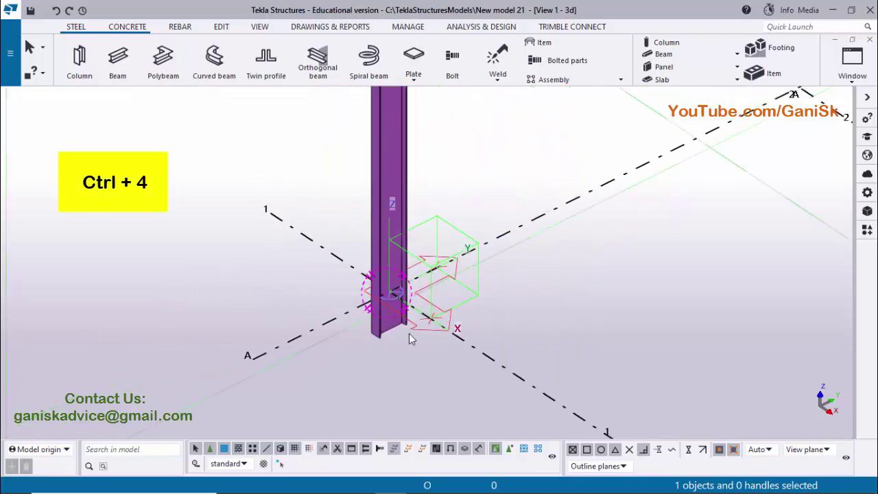
pyautogui.scroll(2, 409, 268)
pyautogui.scroll(-3, 409, 268)
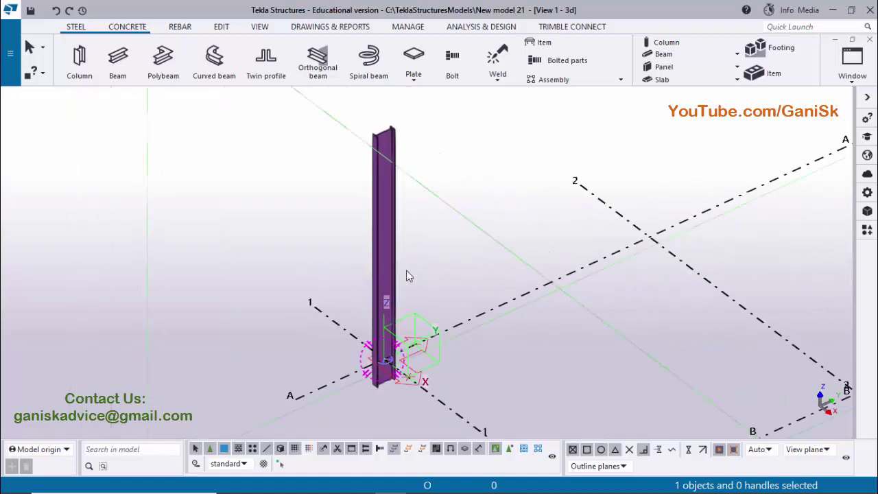
# Step: Switch to the PLAN @+0 view and compare the column's orientation with section A-A of the PDF drawing in Adobe Reader
pyautogui.click(851, 68)
pyautogui.click(813, 190)
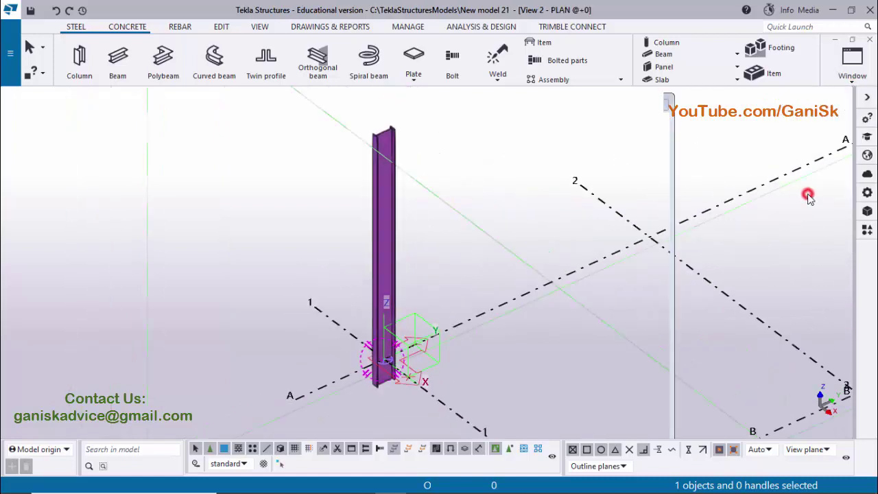
pyautogui.scroll(2, 342, 342)
pyautogui.click(359, 486)
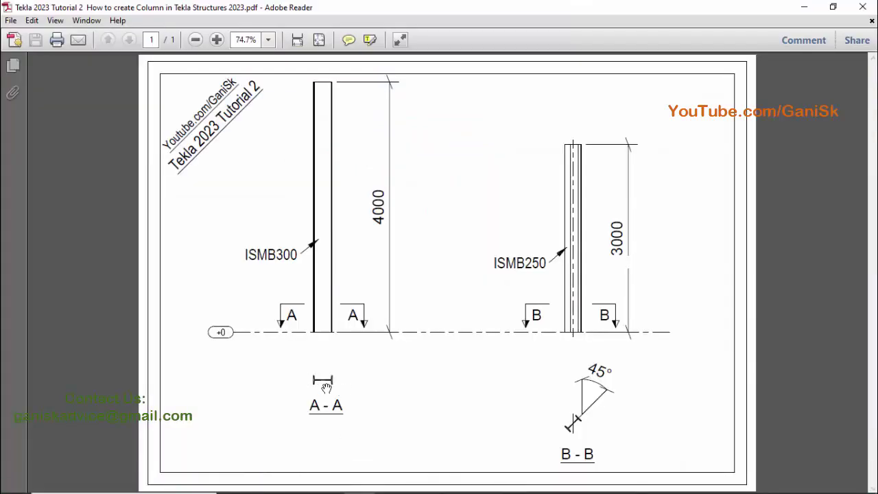
pyautogui.click(389, 481)
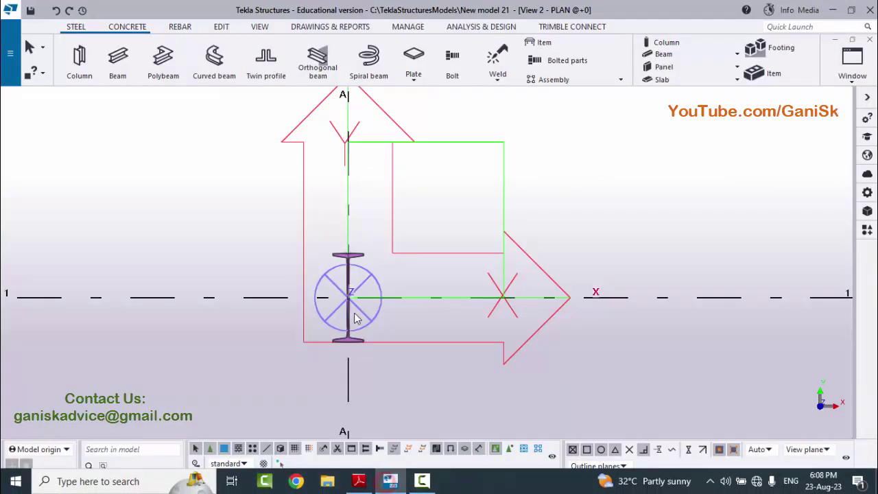
pyautogui.scroll(2, 355, 318)
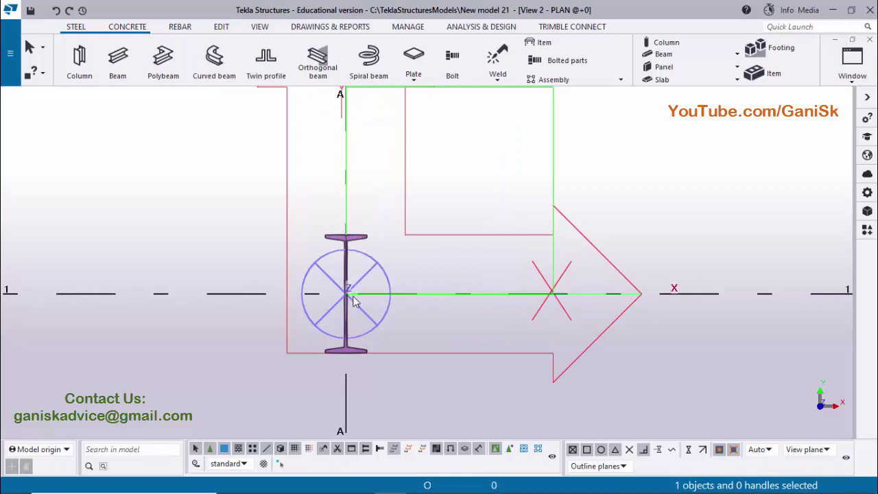
# Step: Open the column's properties, check the required section in the PDF drawing, and change the profile to ISMB300 from the profile catalog
pyautogui.doubleClick(361, 237)
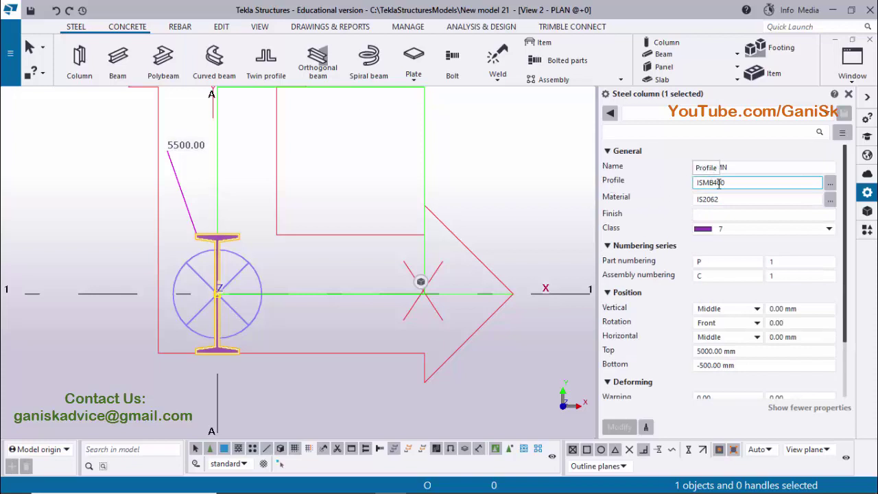
pyautogui.moveTo(404, 490)
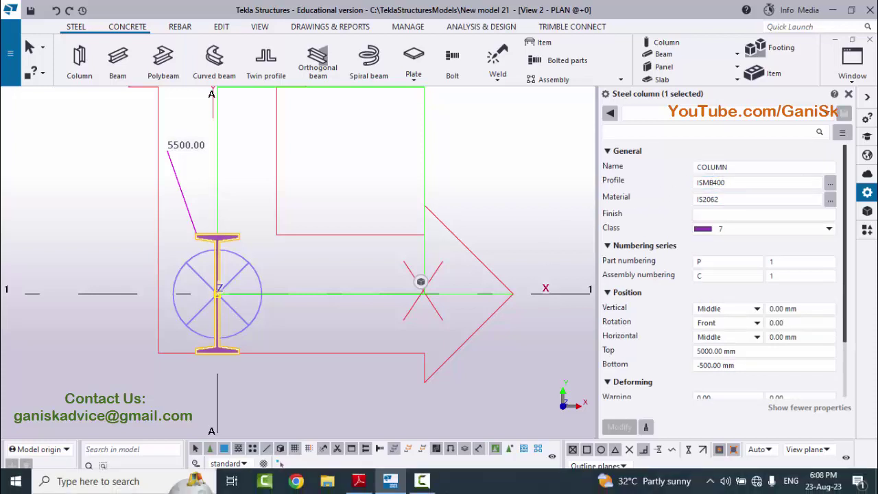
pyautogui.click(359, 480)
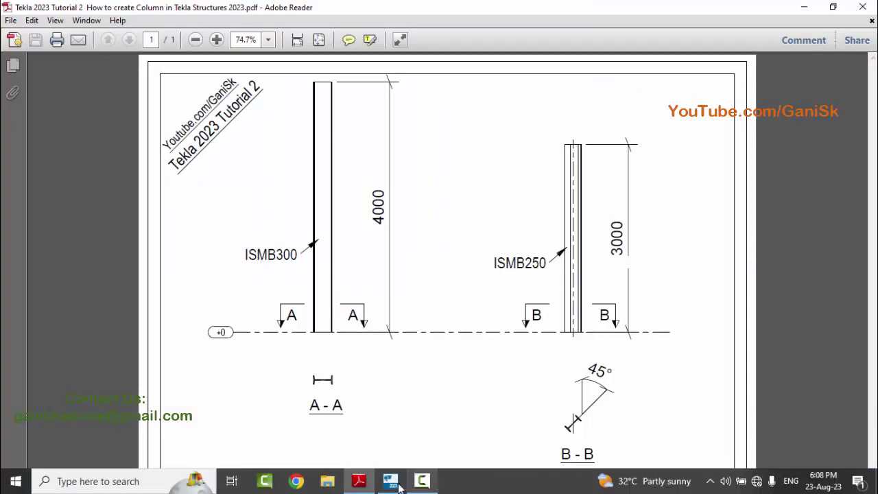
pyautogui.click(392, 481)
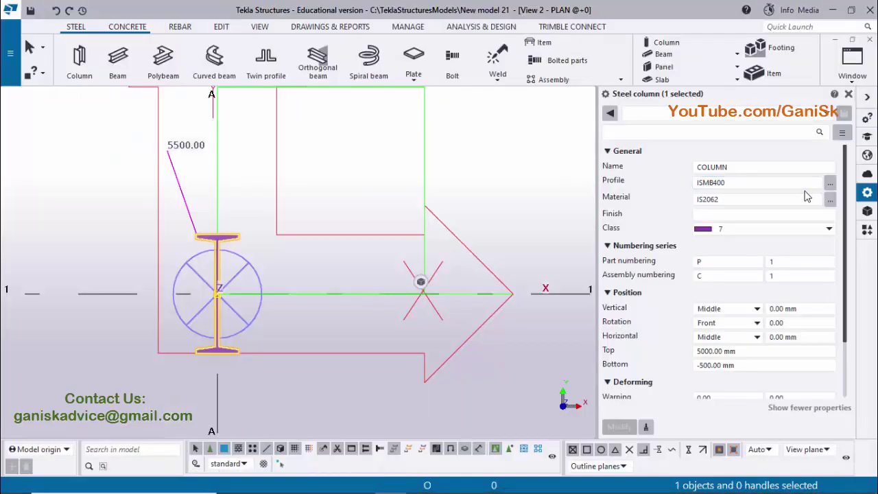
pyautogui.click(830, 183)
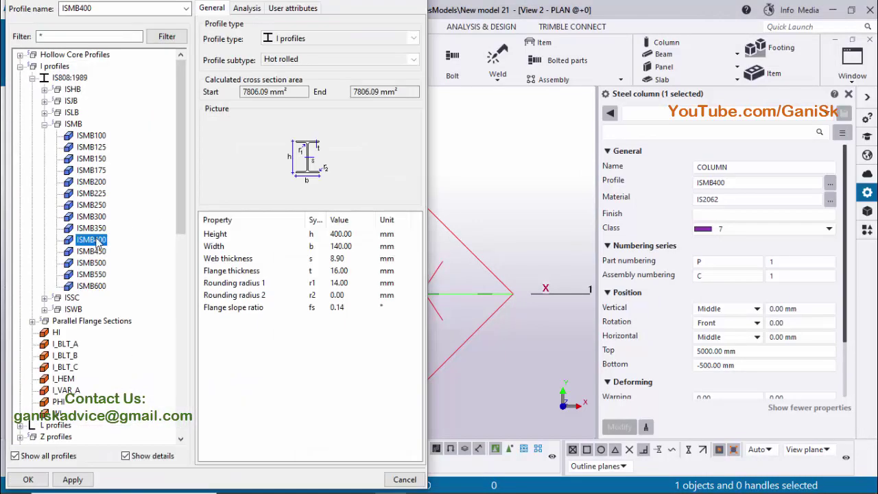
pyautogui.click(96, 216)
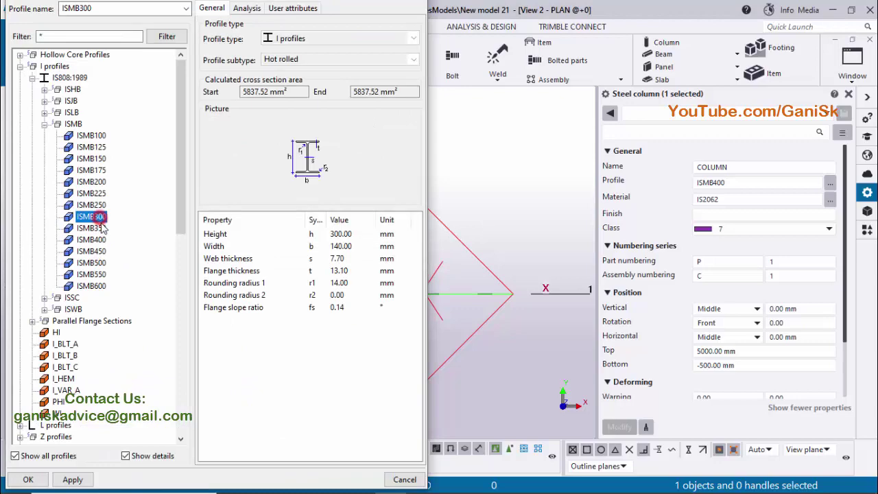
pyautogui.click(72, 480)
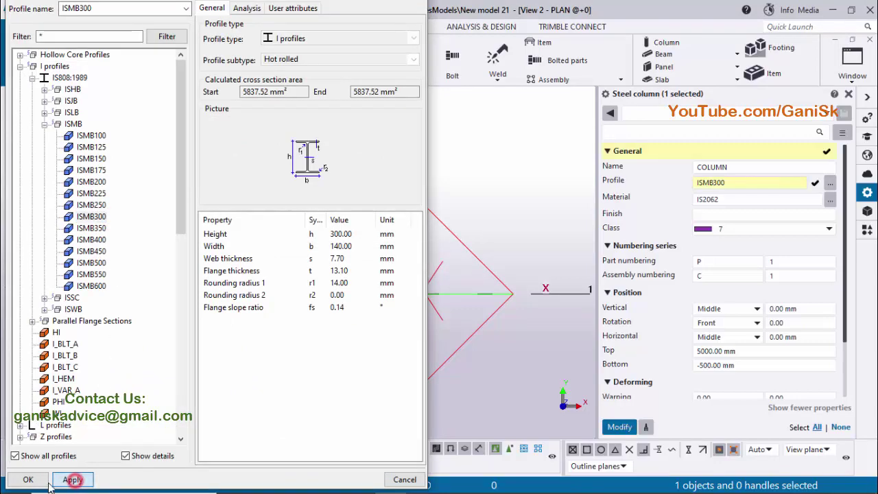
pyautogui.click(28, 480)
pyautogui.click(619, 427)
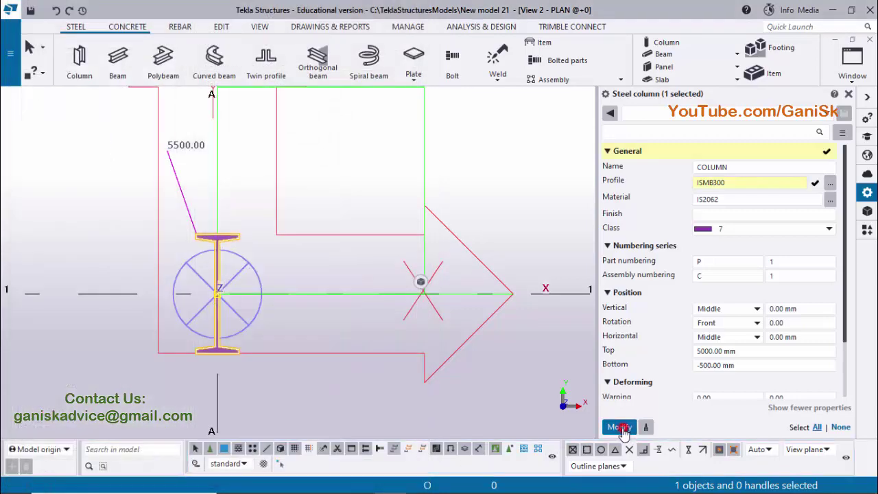
# Step: Set the rotation angle of the ISMB300 column at grid A-1 to 90 and apply the modification
pyautogui.scroll(2, 194, 259)
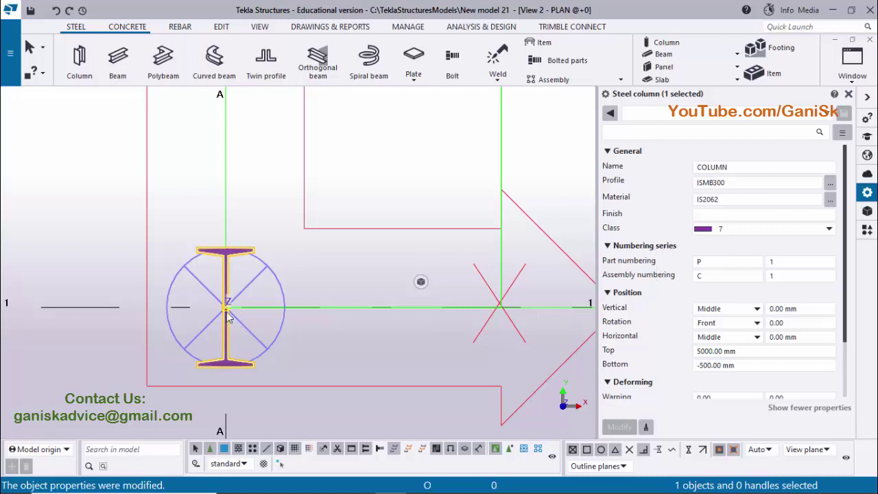
pyautogui.click(787, 322)
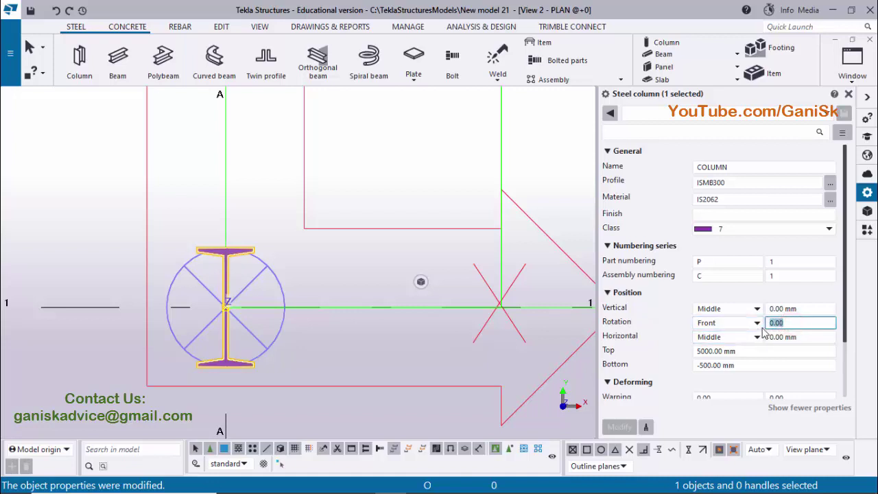
pyautogui.click(723, 326)
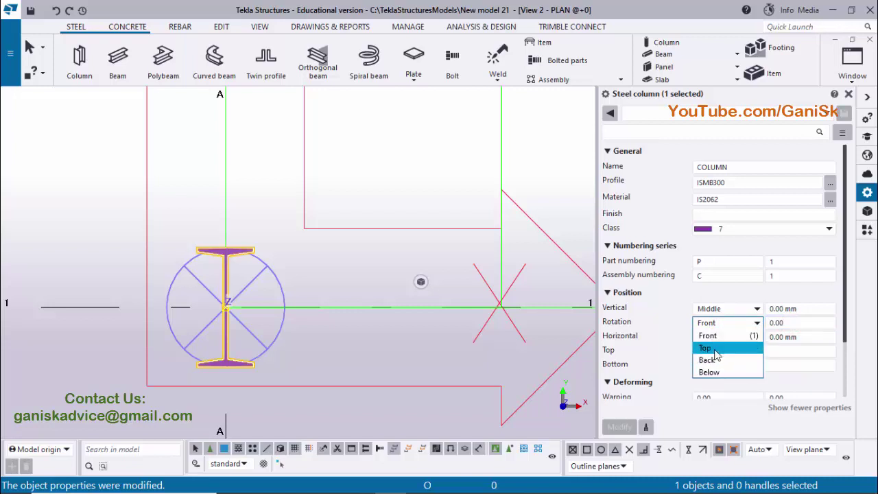
pyautogui.click(718, 323)
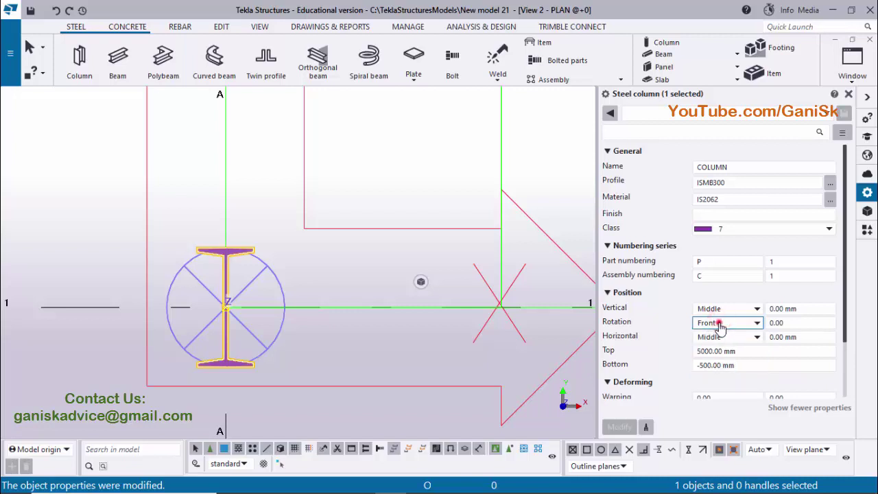
pyautogui.click(720, 326)
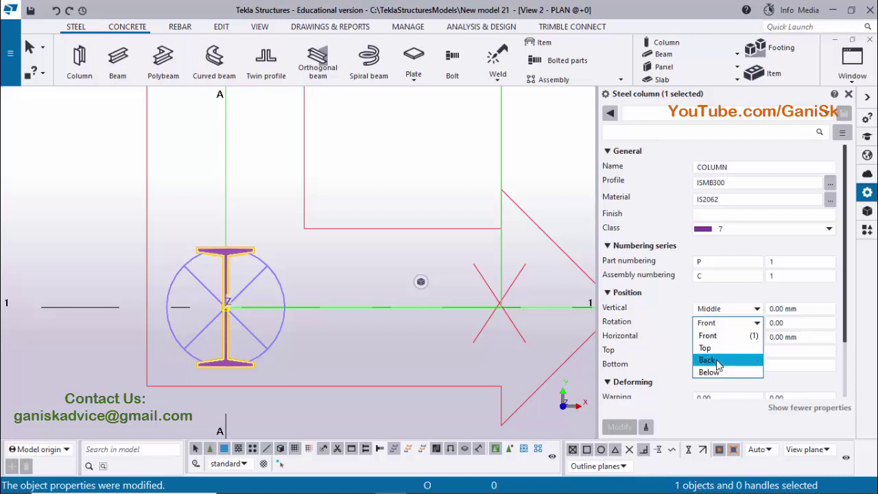
pyautogui.click(724, 321)
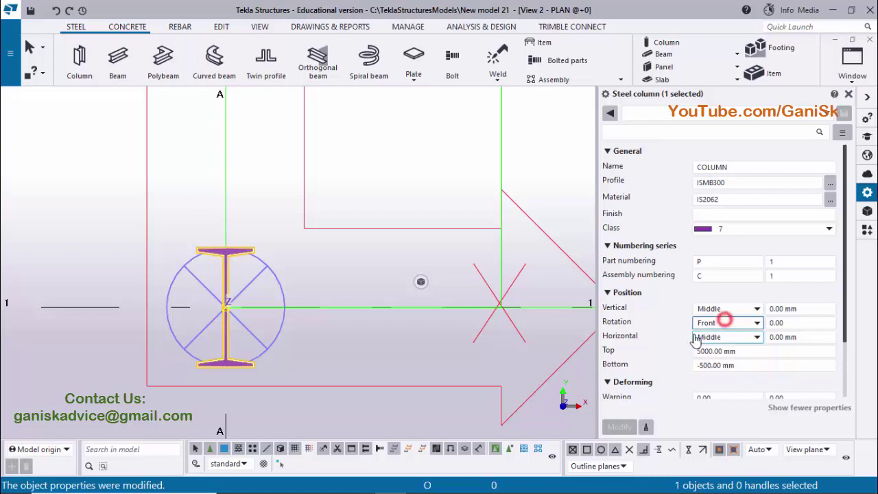
pyautogui.click(781, 323)
pyautogui.doubleClick(781, 324)
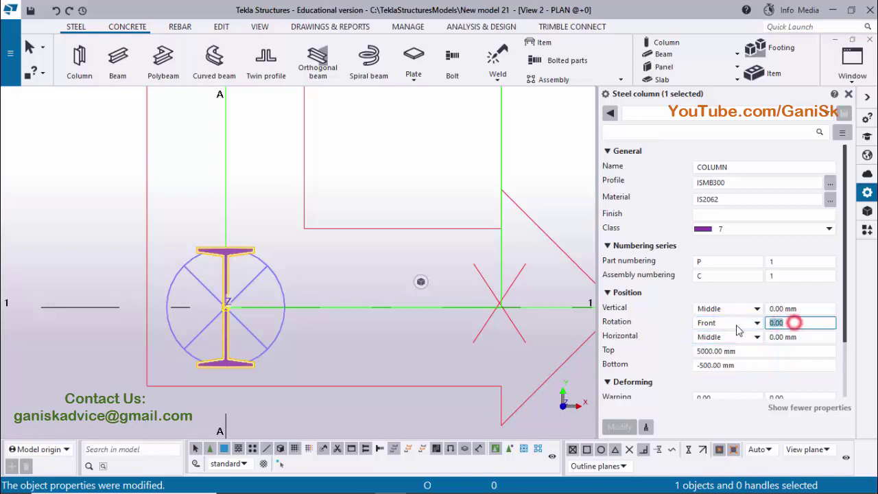
pyautogui.write('90')
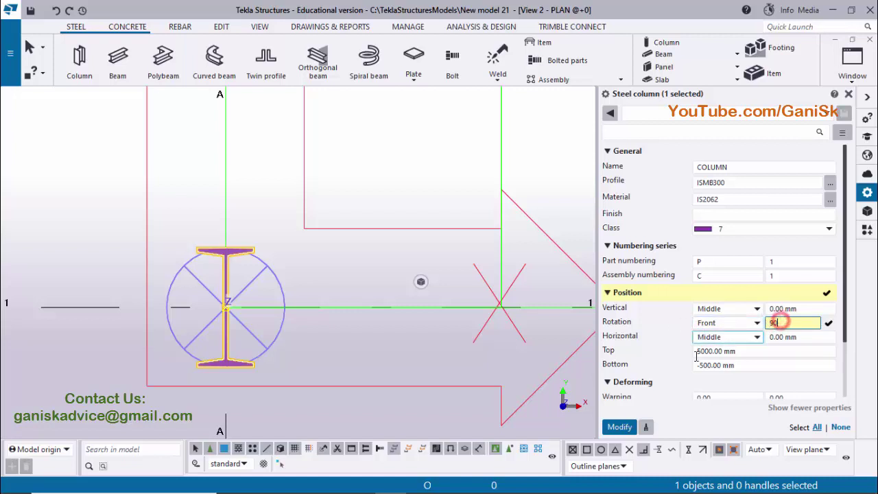
pyautogui.click(619, 426)
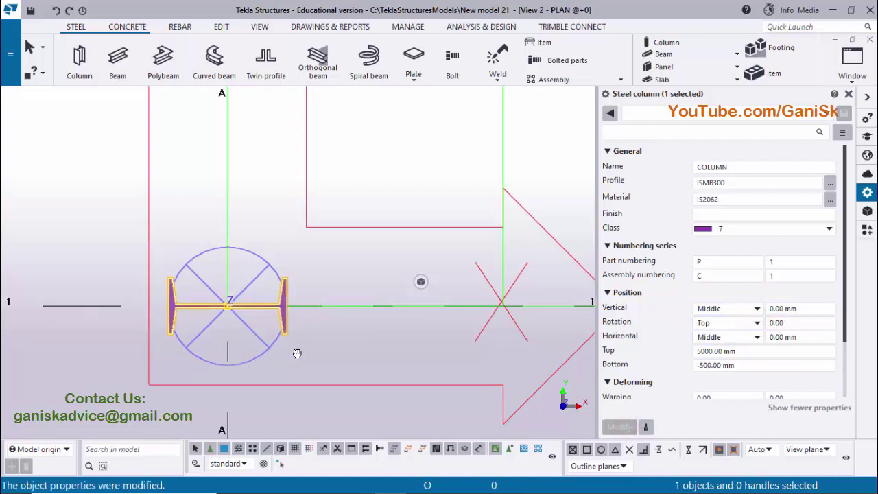
pyautogui.moveTo(235, 330); pyautogui.dragTo(283, 324, button='middle')
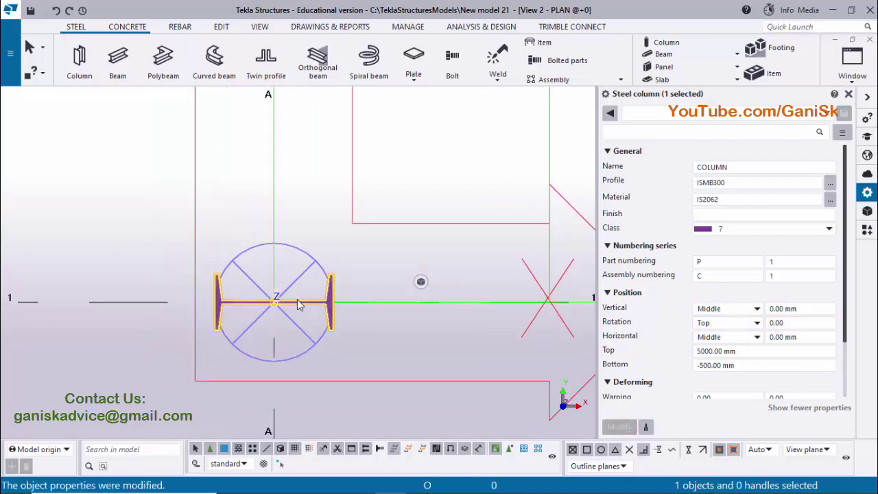
# Step: Close the column properties, switch to View 1 - 3d, and inspect the rotated column from another angle
pyautogui.click(849, 94)
pyautogui.click(852, 61)
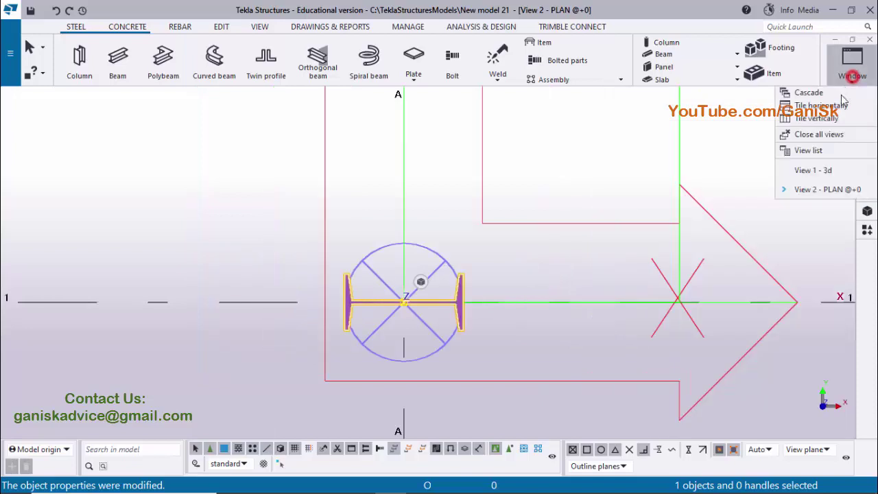
pyautogui.click(823, 171)
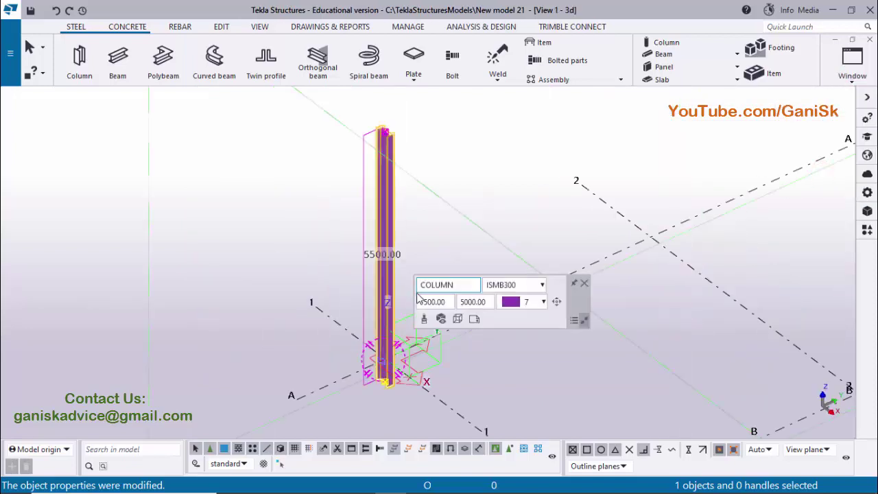
pyautogui.keyDown('ctrl'); pyautogui.moveTo(384, 343); pyautogui.dragTo(466, 339, button='middle'); pyautogui.keyUp('ctrl')
pyautogui.click(584, 283)
pyautogui.keyDown('ctrl'); pyautogui.moveTo(583, 277); pyautogui.dragTo(487, 319, button='middle'); pyautogui.keyUp('ctrl')
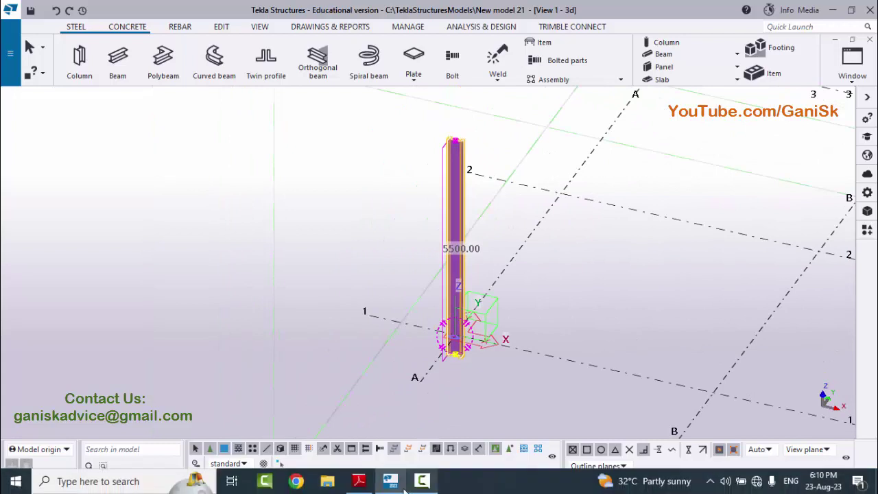
# Step: Check the +0 base level and the ISMB300 column's height in the PDF drawing and return to the Tekla 3d view
pyautogui.click(354, 480)
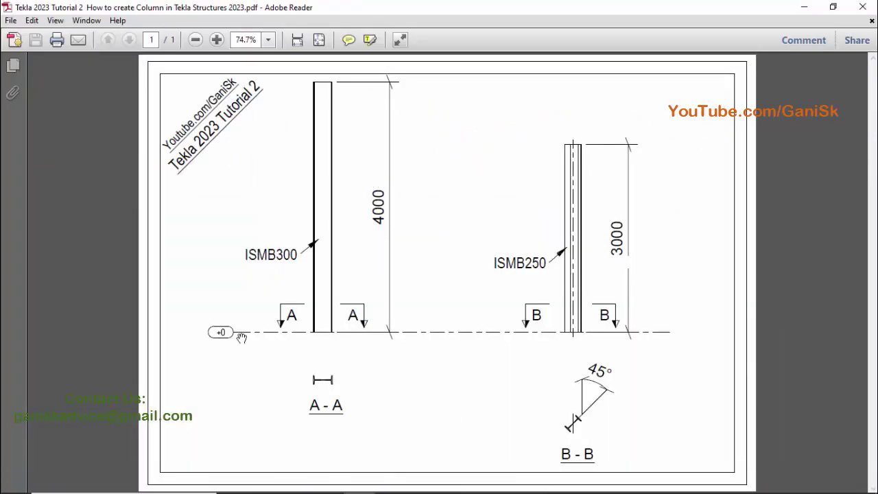
pyautogui.click(390, 481)
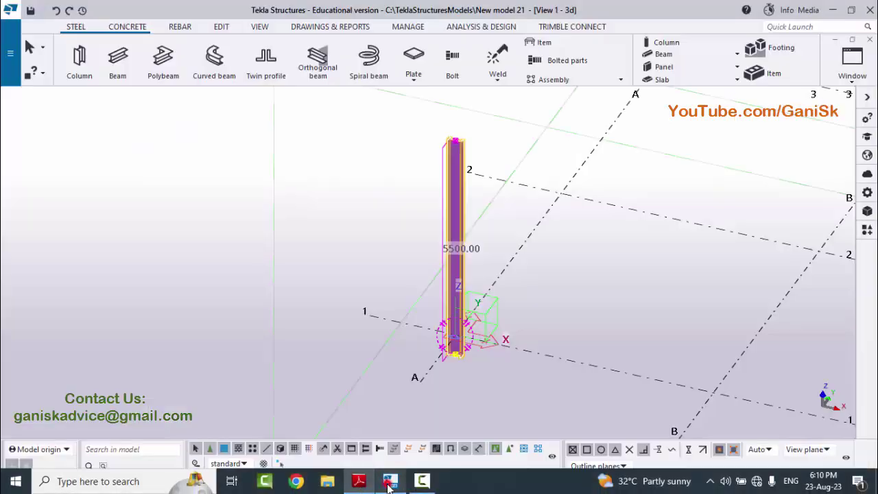
pyautogui.scroll(-2, 449, 350)
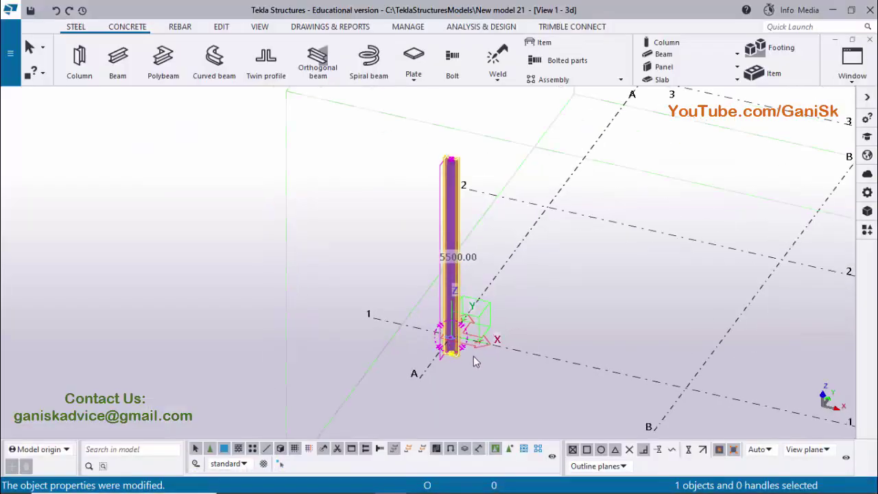
# Step: Display the named view ELEVATION ON GRID @1 from the view list and close the Views dialog
pyautogui.keyDown('ctrl'); pyautogui.moveTo(479, 370); pyautogui.dragTo(419, 355, button='middle'); pyautogui.keyUp('ctrl')
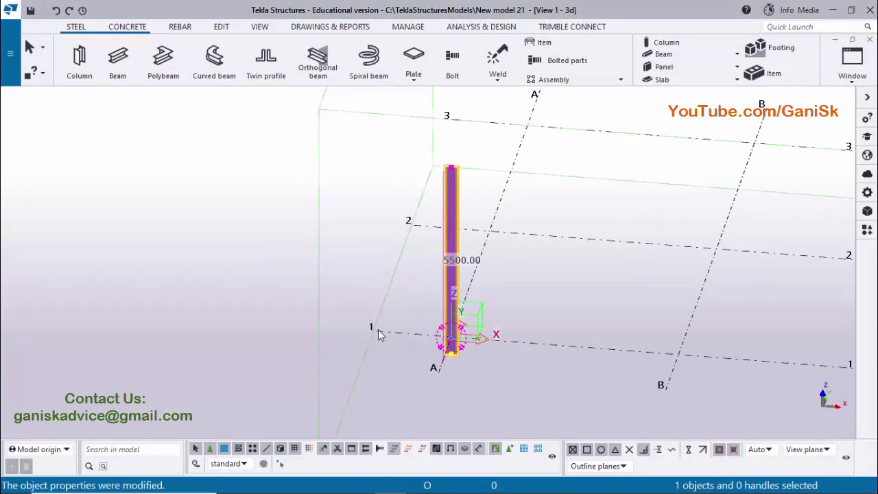
pyautogui.scroll(-2, 579, 355)
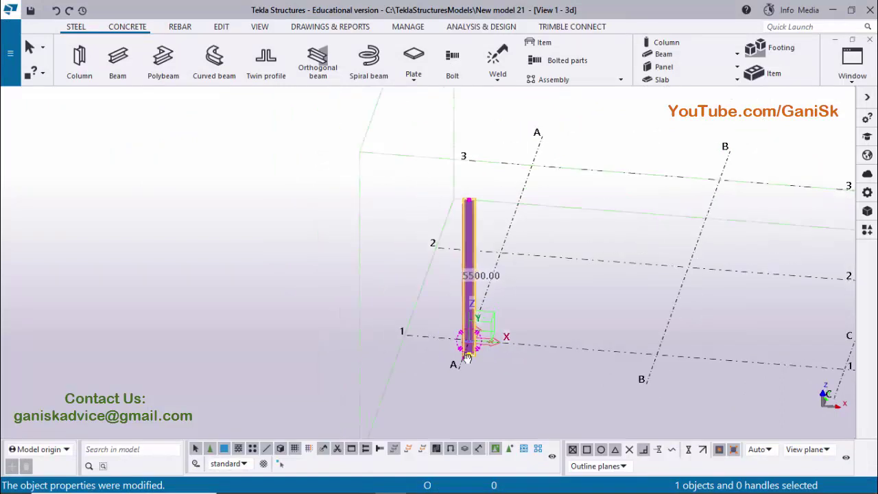
pyautogui.moveTo(617, 356); pyautogui.dragTo(511, 353, button='middle')
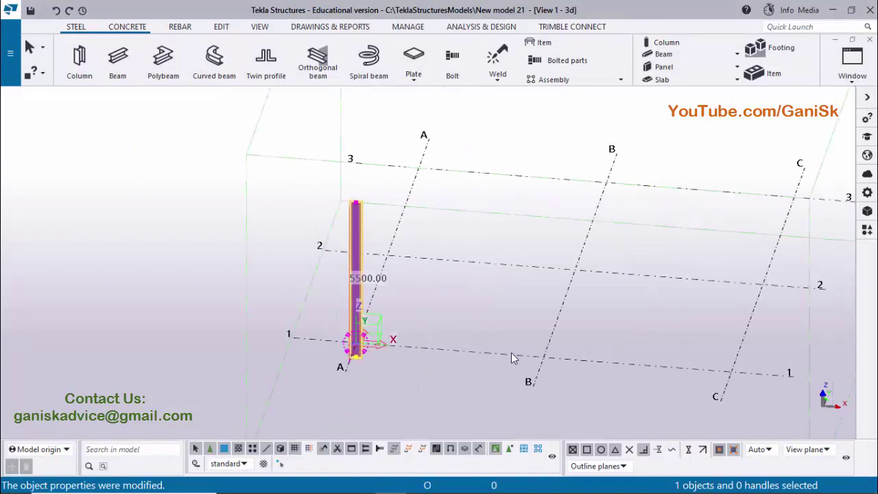
pyautogui.click(851, 77)
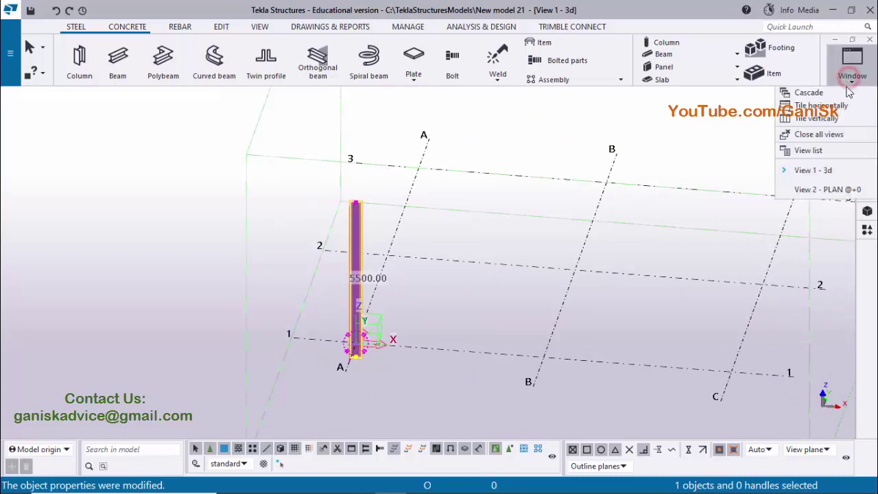
pyautogui.click(827, 153)
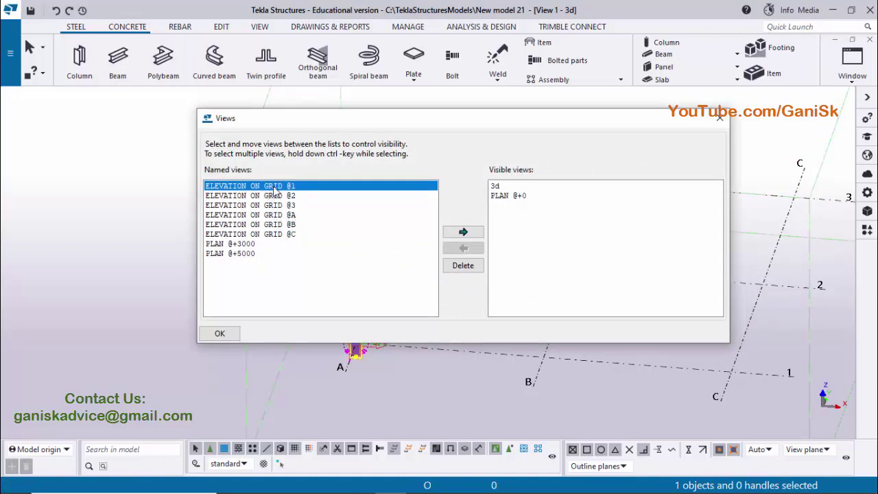
pyautogui.click(460, 231)
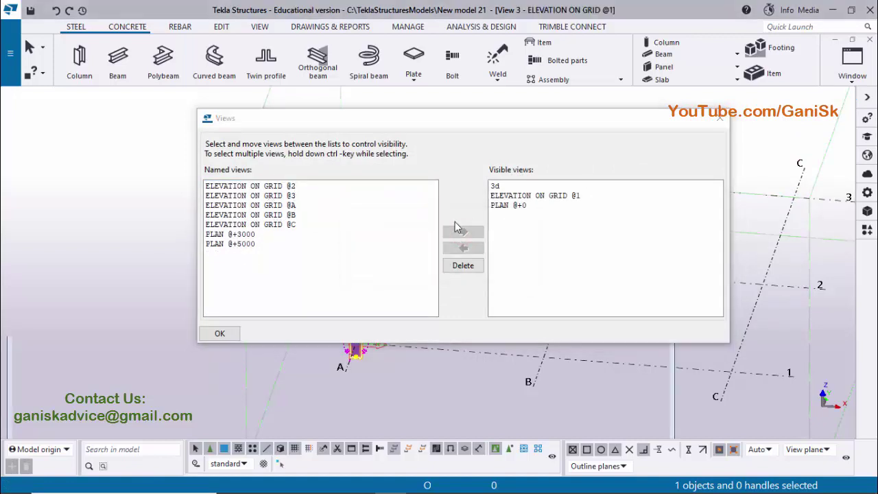
pyautogui.click(540, 198)
pyautogui.click(720, 118)
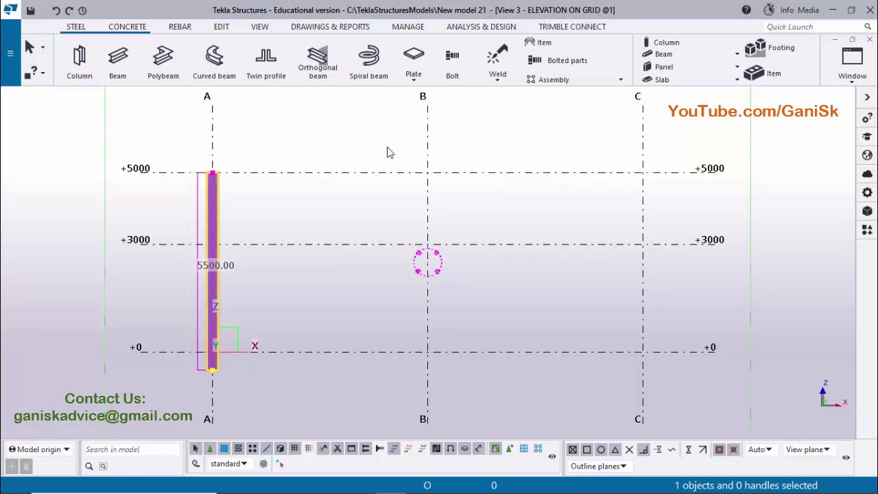
# Step: Examine the column's base and top against the +0, +3000 and +5000 levels in the grid 1 elevation
pyautogui.click(306, 209)
pyautogui.moveTo(284, 270); pyautogui.dragTo(297, 272, button='middle')
pyautogui.scroll(3, 298, 328)
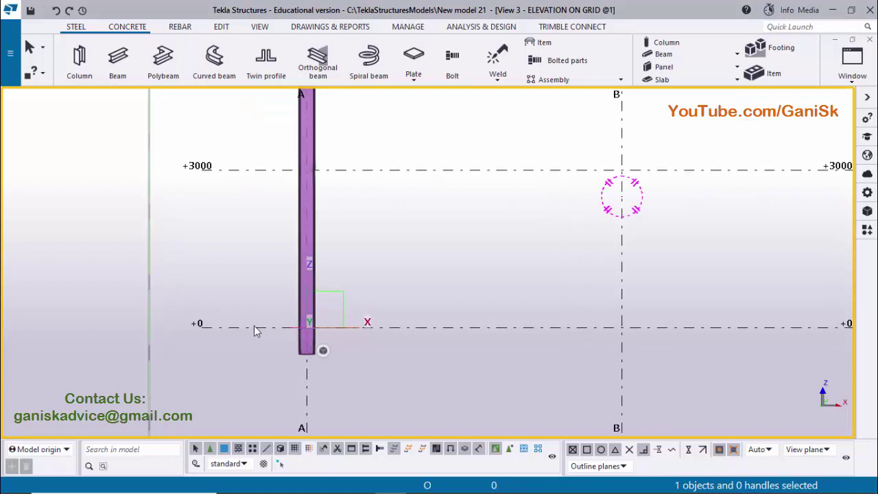
pyautogui.scroll(-1, 320, 334)
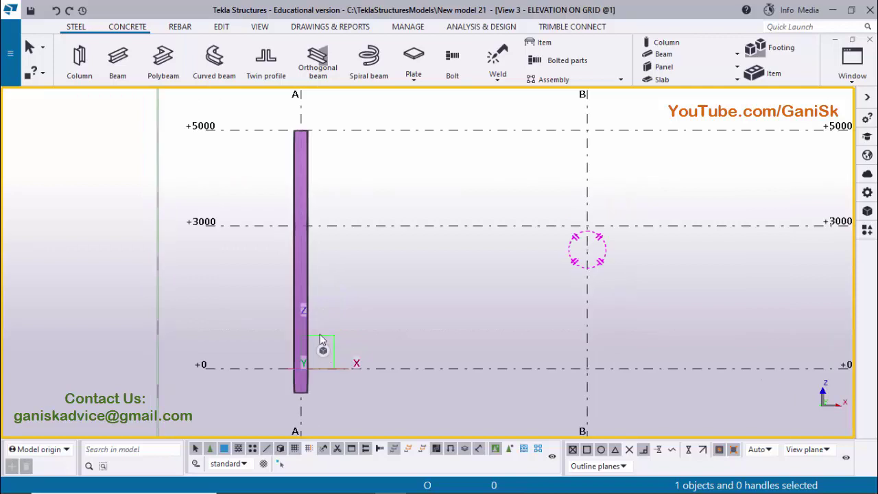
pyautogui.moveTo(320, 334); pyautogui.dragTo(310, 391, button='middle')
pyautogui.scroll(-1, 350, 233)
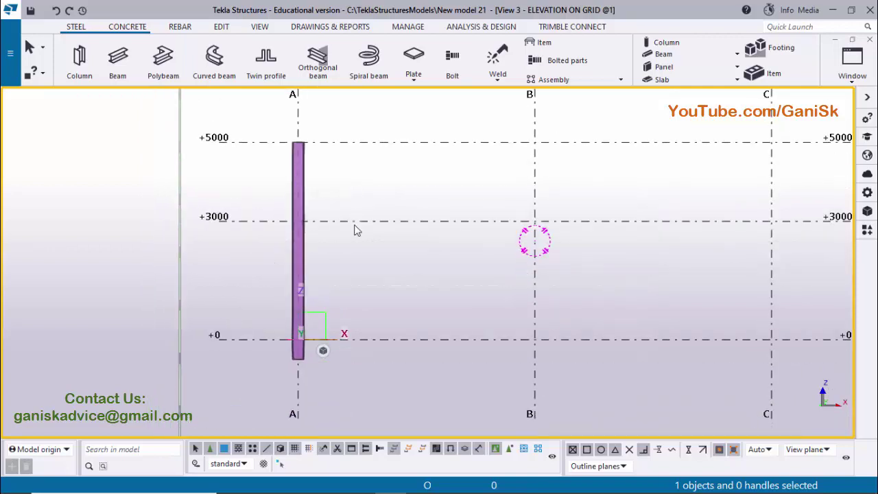
pyautogui.scroll(1, 303, 286)
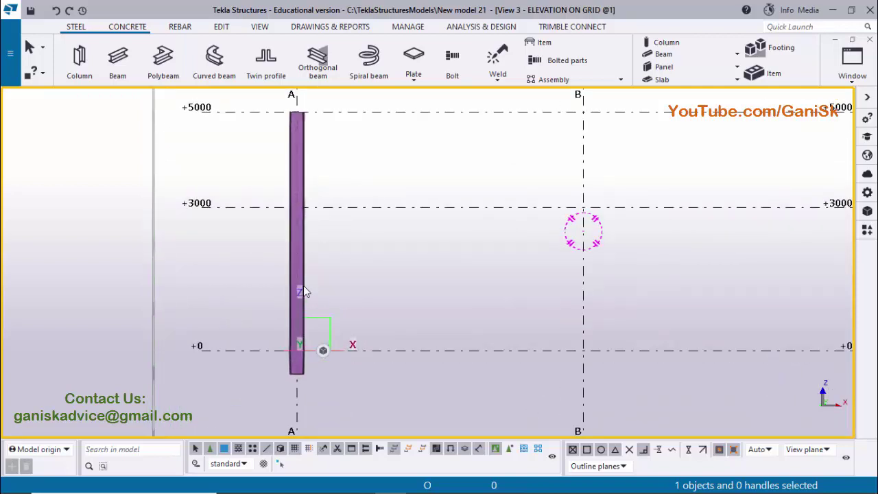
# Step: Open the ISMB300 column's properties, check the base level in the PDF drawing, and set its bottom level to 0 in Tekla Structures
pyautogui.doubleClick(303, 286)
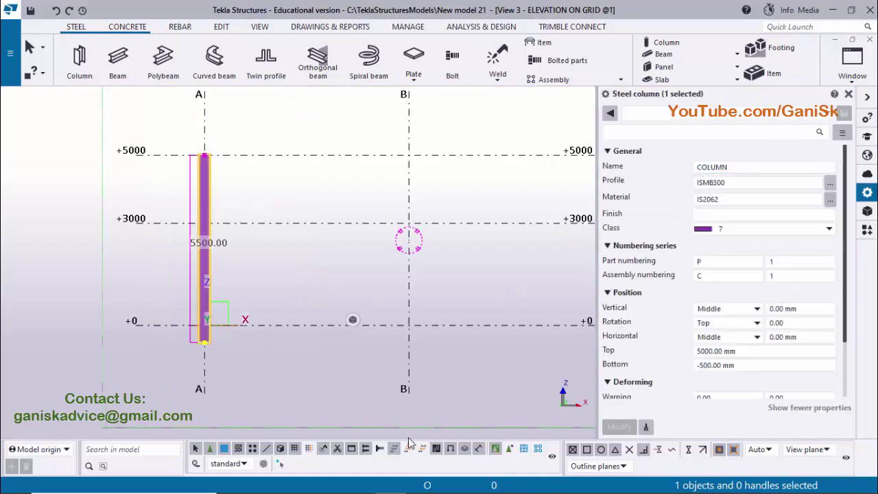
pyautogui.click(358, 484)
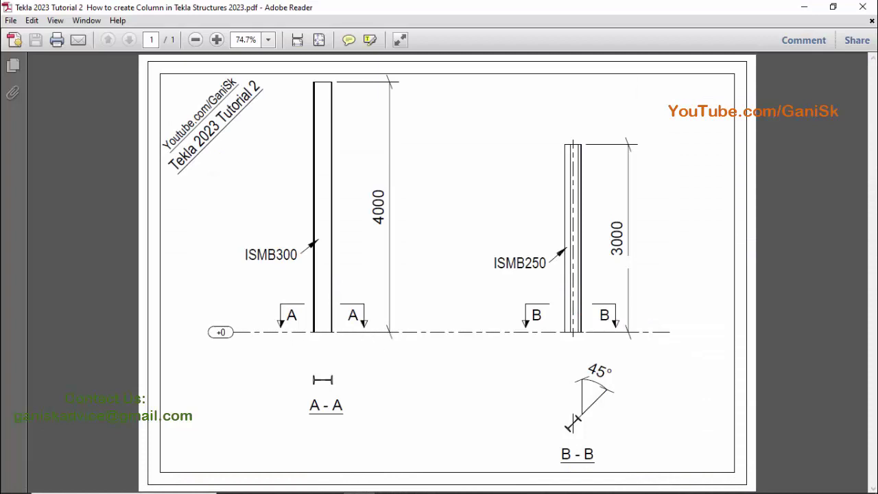
pyautogui.click(388, 485)
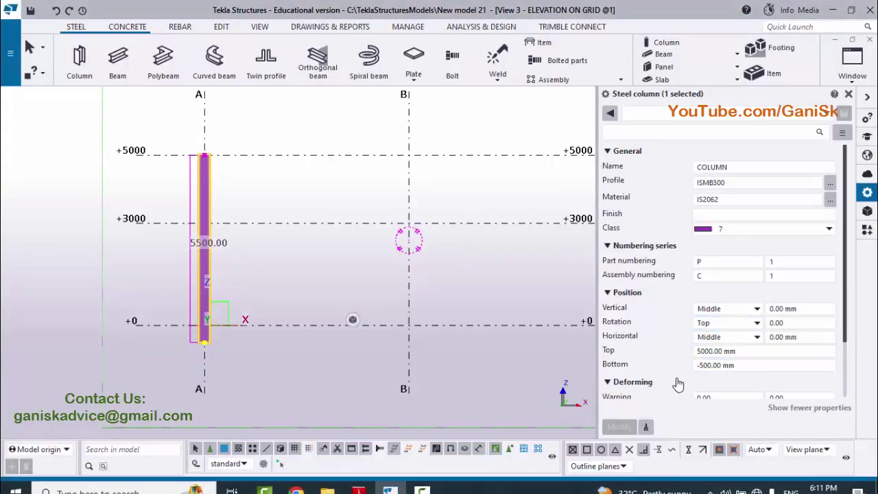
pyautogui.click(739, 364)
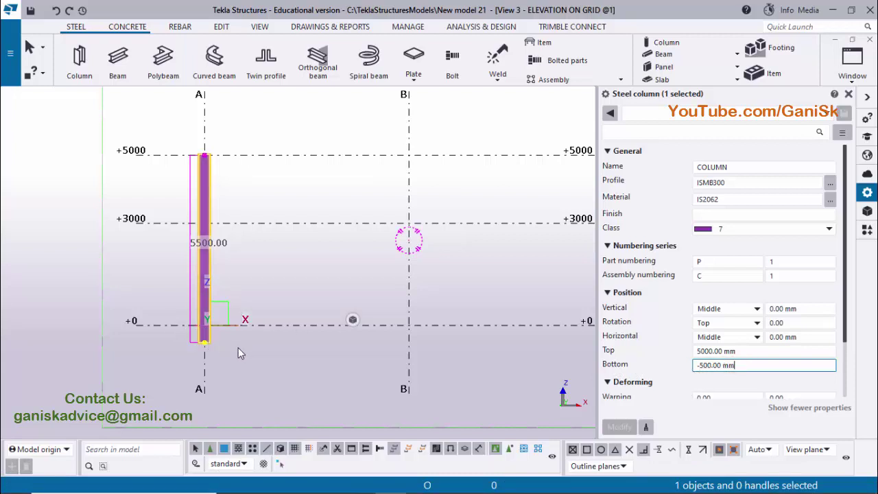
pyautogui.tripleClick(738, 364)
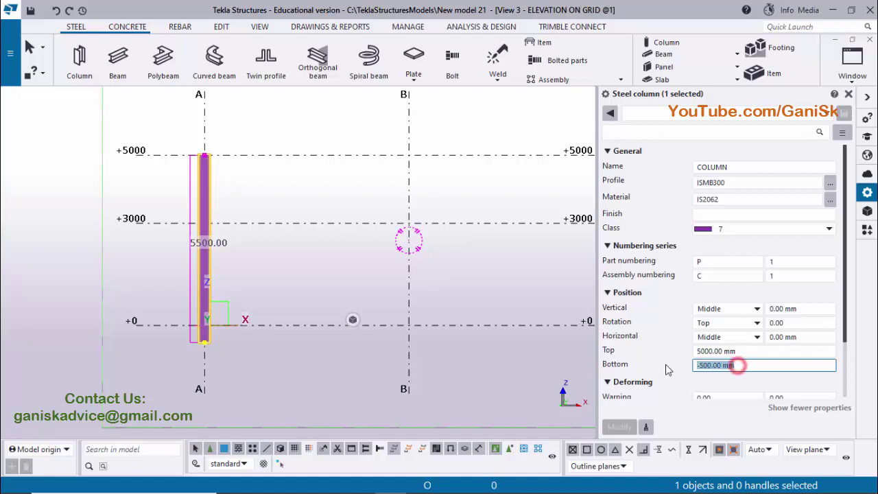
pyautogui.write('0')
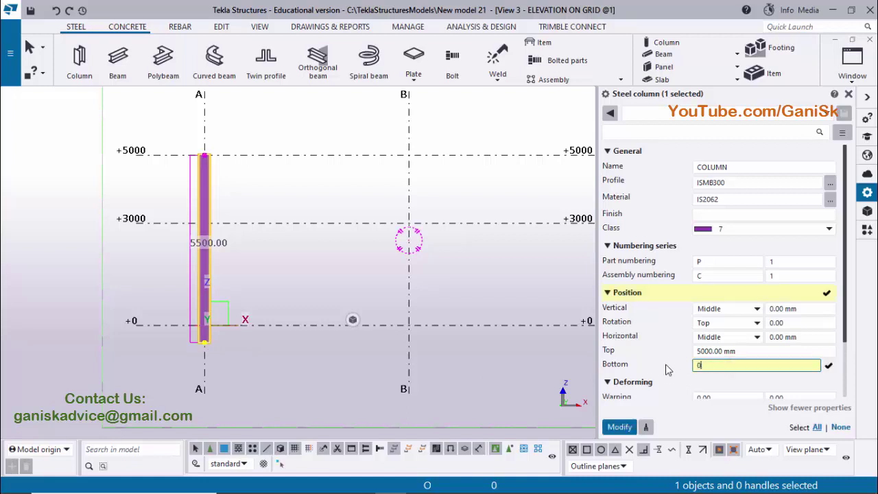
pyautogui.click(741, 351)
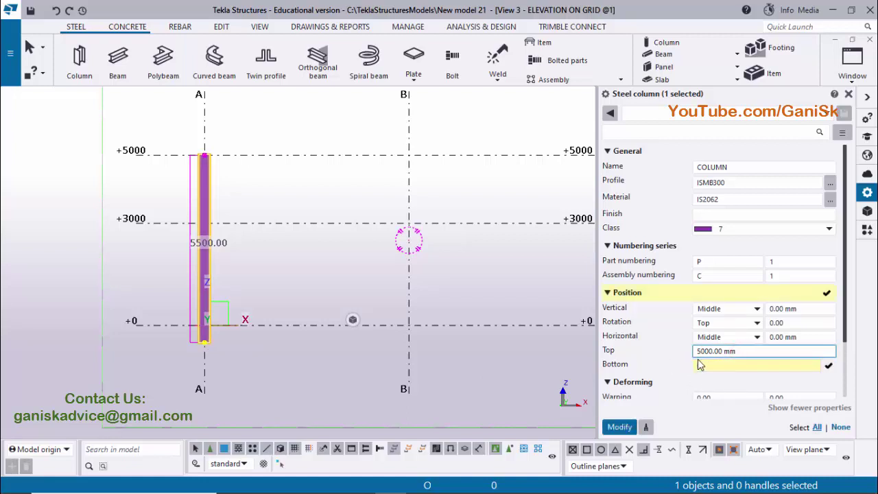
pyautogui.click(711, 365)
pyautogui.click(620, 427)
pyautogui.click(619, 428)
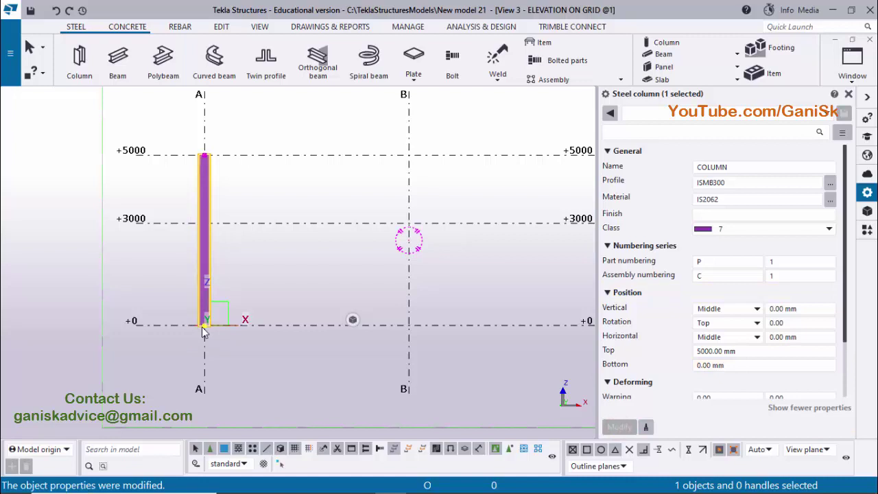
# Step: Check the ISMB300 column's height in the PDF drawing and set its top level to 4000 in Tekla Structures
pyautogui.scroll(3, 202, 326)
pyautogui.scroll(-2, 204, 324)
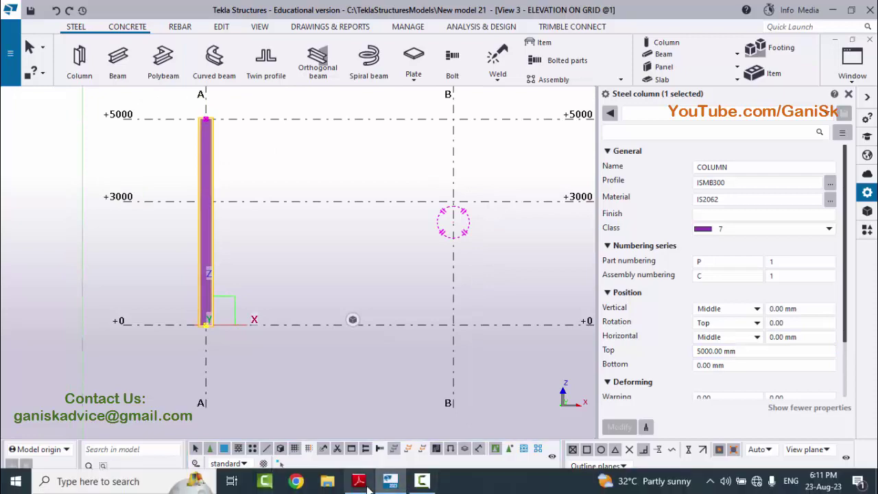
pyautogui.click(363, 483)
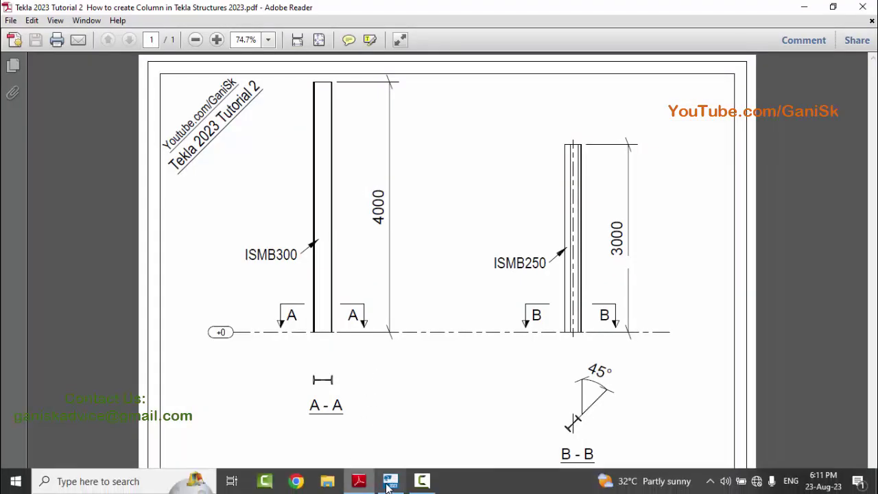
pyautogui.click(387, 482)
pyautogui.doubleClick(727, 351)
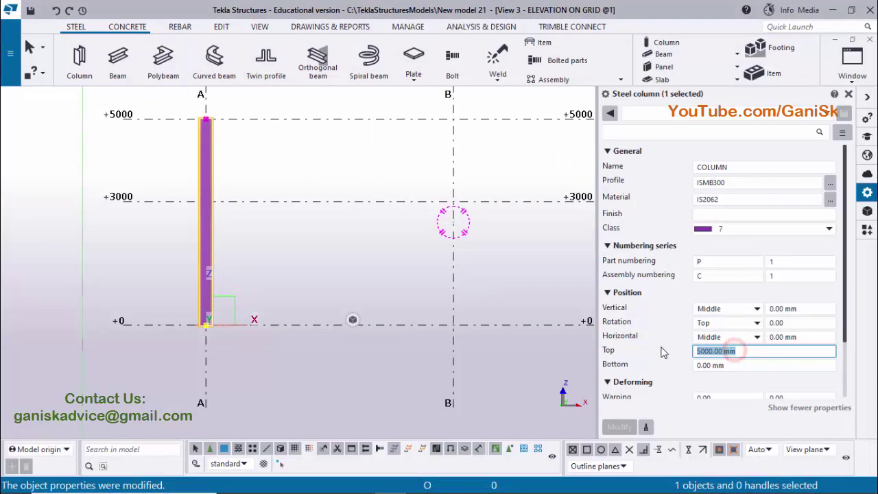
pyautogui.write('4000')
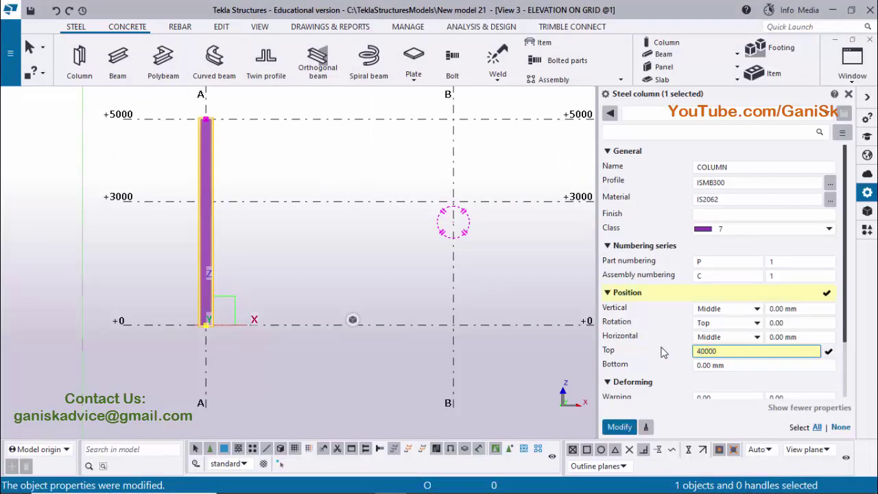
pyautogui.click(619, 425)
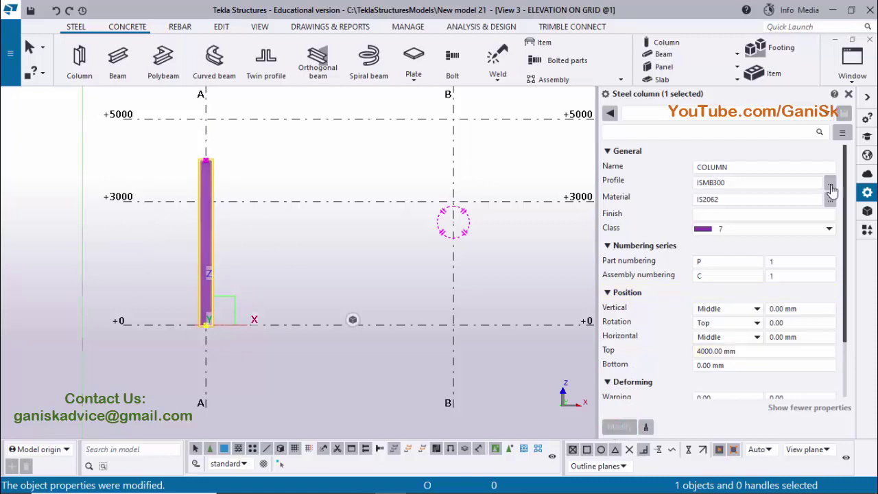
# Step: Close the column properties, clear the selection and inspect the column's base at the +0 level in the elevation
pyautogui.click(852, 93)
pyautogui.click(376, 233)
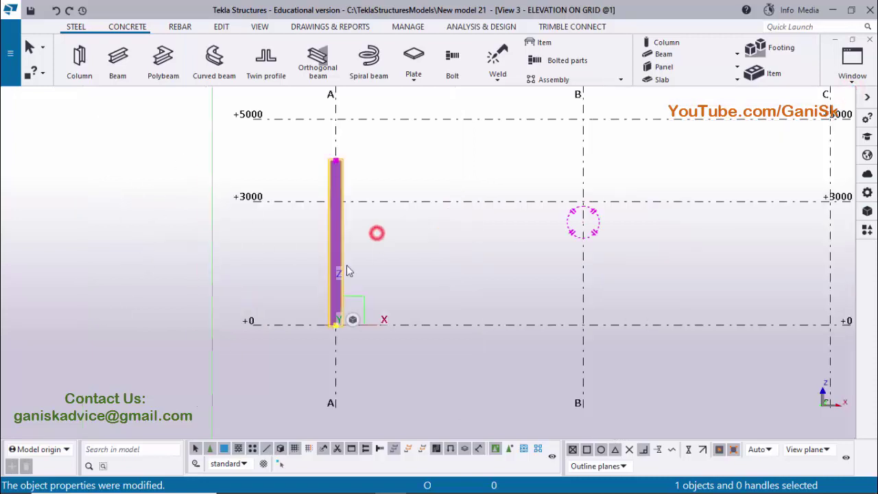
pyautogui.scroll(5, 345, 274)
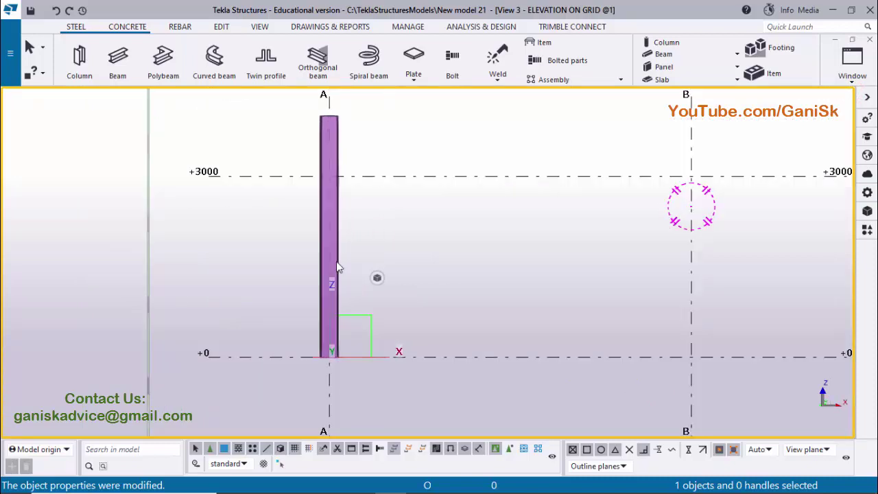
pyautogui.scroll(3, 330, 360)
pyautogui.moveTo(345, 337); pyautogui.dragTo(354, 321, button='middle')
pyautogui.scroll(2, 330, 371)
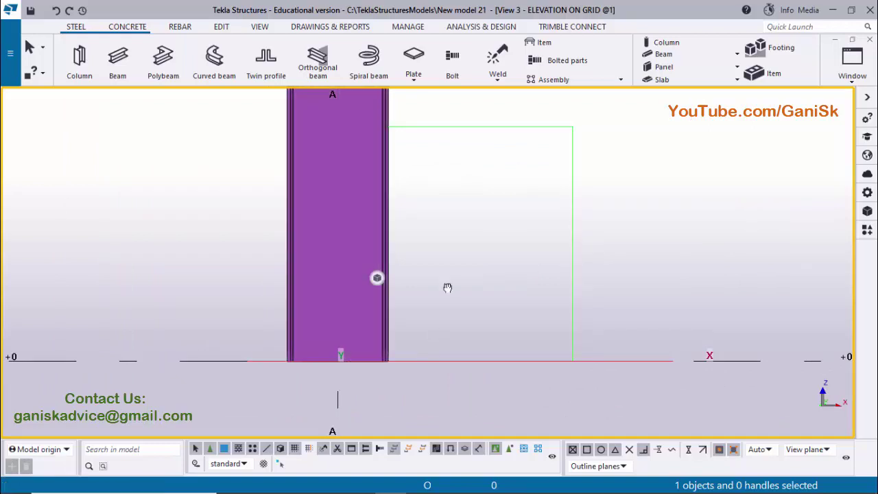
pyautogui.moveTo(447, 288); pyautogui.dragTo(447, 320, button='middle')
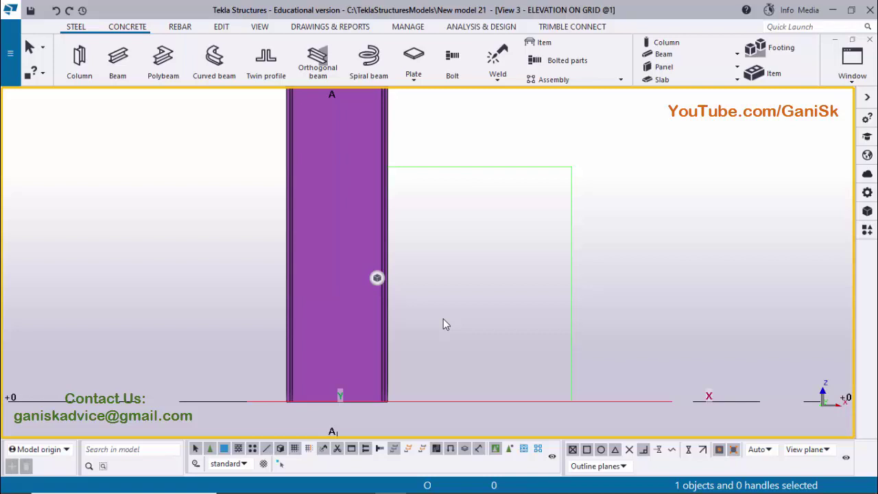
# Step: Check the column against the grid levels in wireframe display and restore the rendered display
pyautogui.hotkey('ctrl', '1')
pyautogui.keyDown('ctrl'); pyautogui.moveTo(431, 319); pyautogui.dragTo(442, 370, button='middle'); pyautogui.keyUp('ctrl')
pyautogui.hotkey('ctrl', 'p')
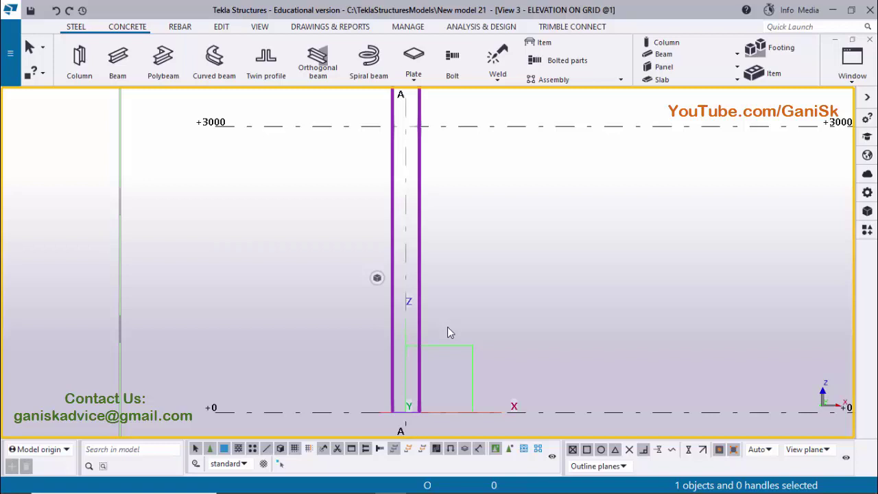
pyautogui.hotkey('ctrl', '4')
pyautogui.scroll(-1, 450, 253)
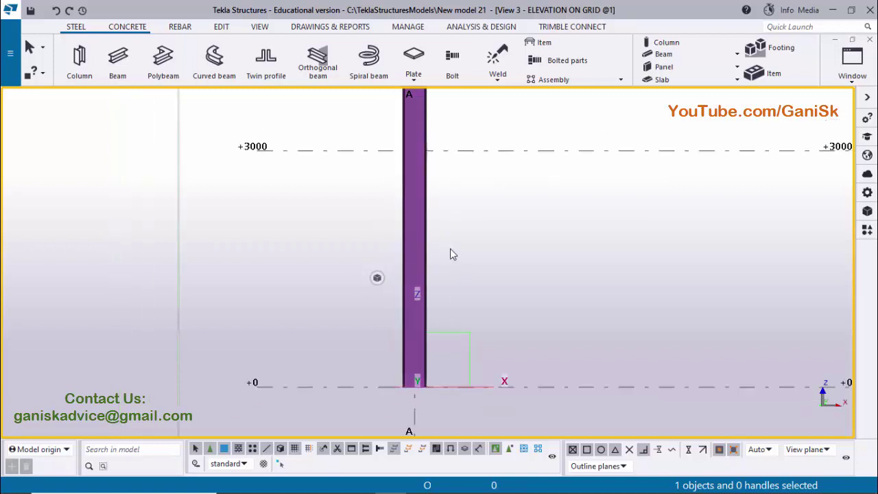
# Step: Review the column in View 1 - 3d and View 2 - PLAN @+0, and compare its orientation with section A-A in the PDF drawing
pyautogui.click(851, 67)
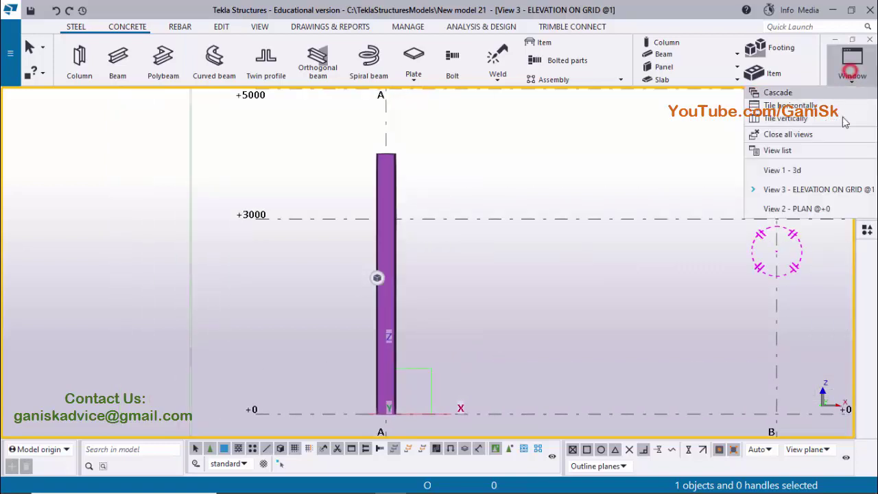
pyautogui.click(796, 170)
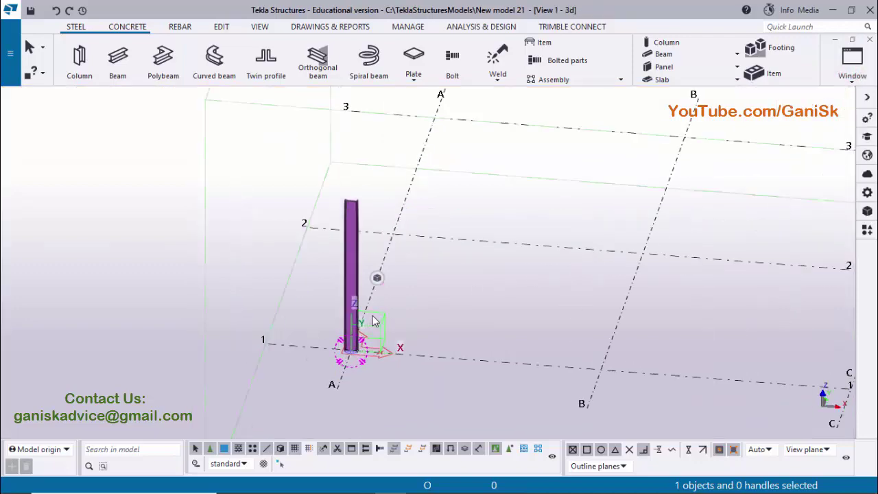
pyautogui.scroll(2, 374, 321)
pyautogui.click(852, 68)
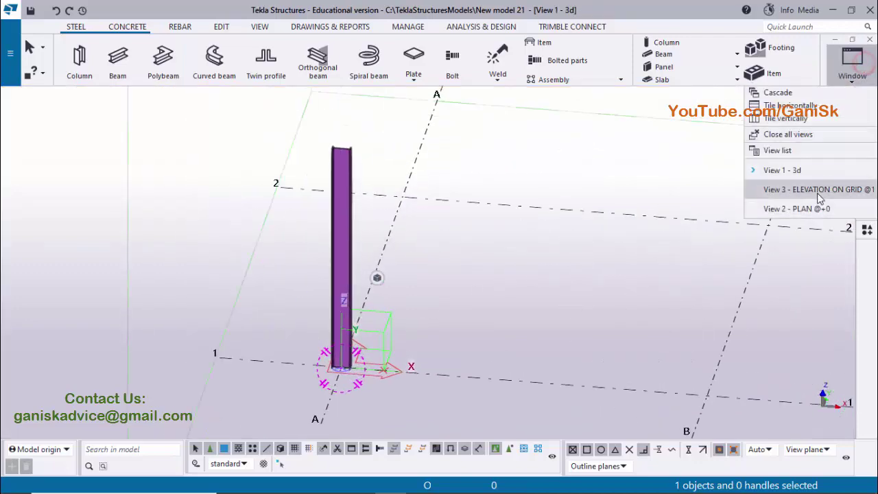
pyautogui.click(803, 209)
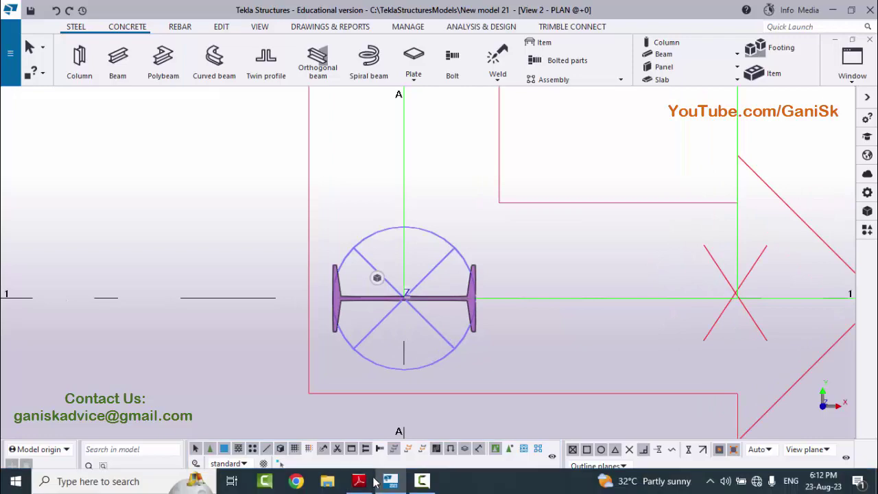
pyautogui.click(358, 481)
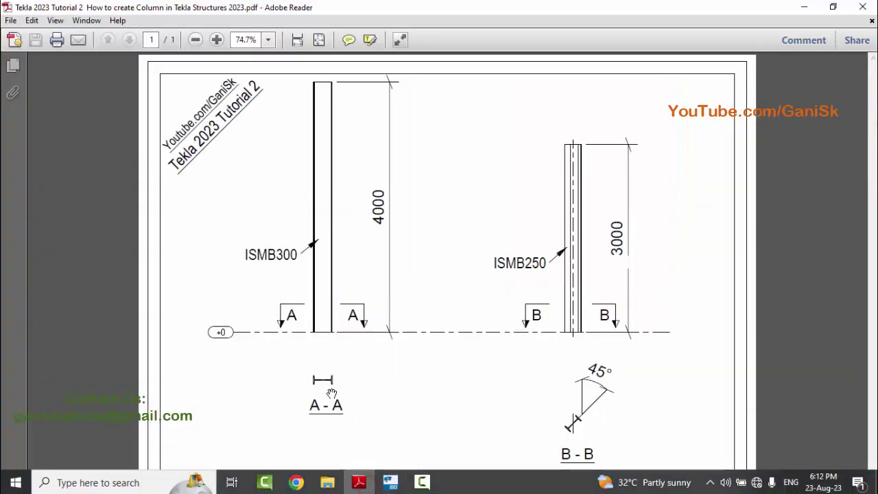
# Step: Open the ISMB300 column's properties in Tekla Structures' View 1 - 3d and compare its profile with the PDF drawing
pyautogui.click(390, 483)
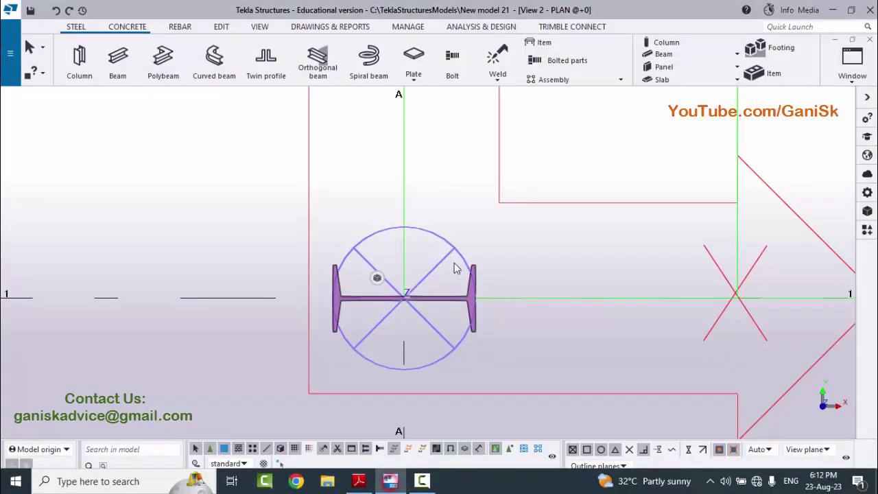
pyautogui.scroll(-2, 455, 268)
pyautogui.click(852, 62)
pyautogui.click(806, 177)
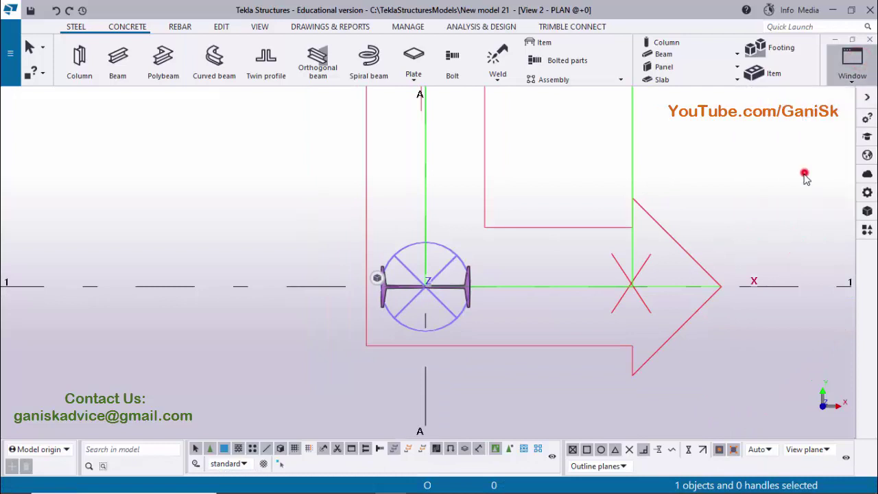
pyautogui.scroll(3, 340, 258)
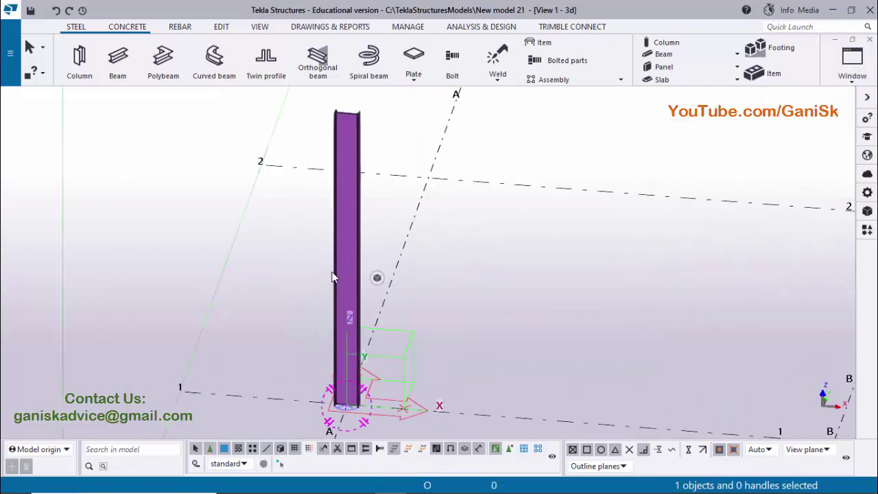
pyautogui.doubleClick(339, 237)
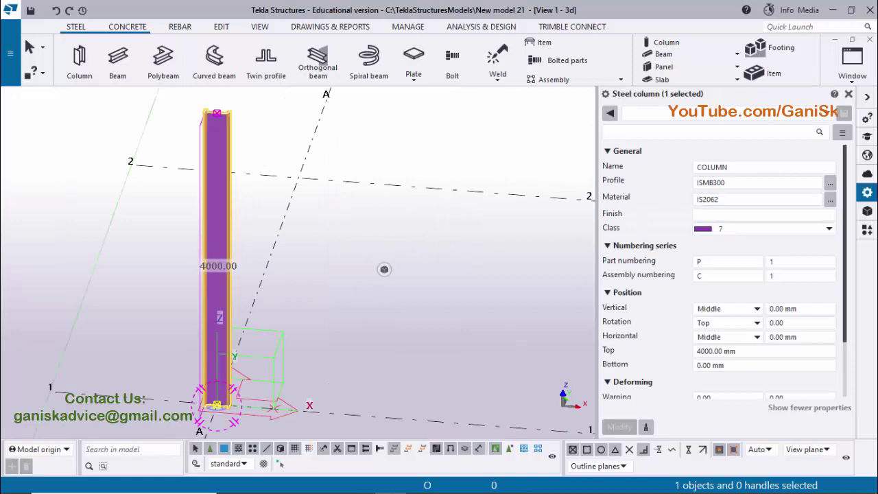
pyautogui.click(357, 482)
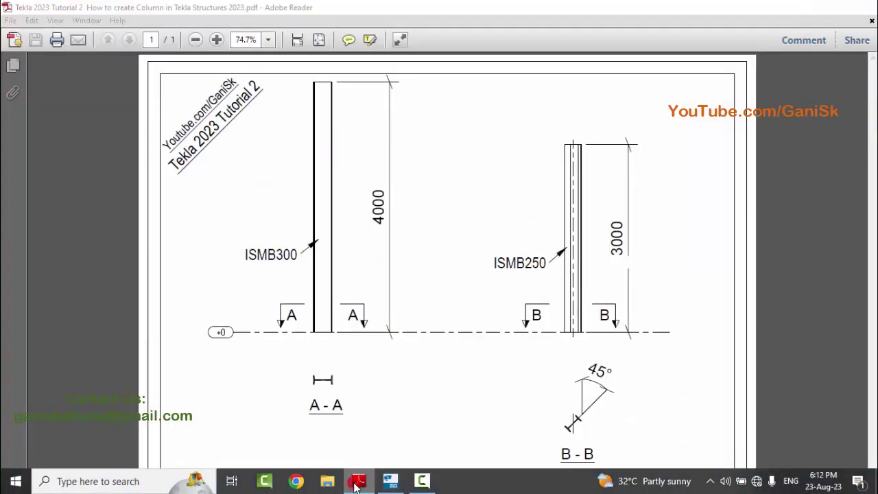
pyautogui.click(391, 481)
pyautogui.click(722, 182)
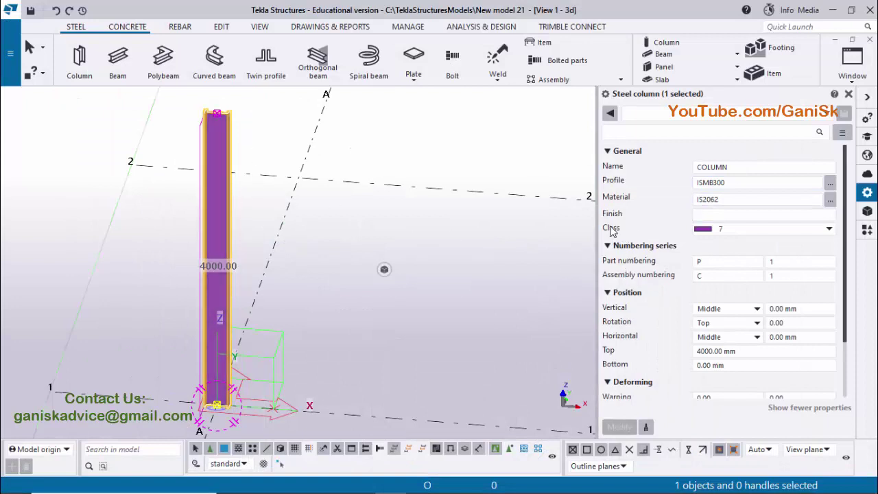
# Step: Set the ISMB300 column's class to 2, apply the change and clear the selection
pyautogui.click(765, 229)
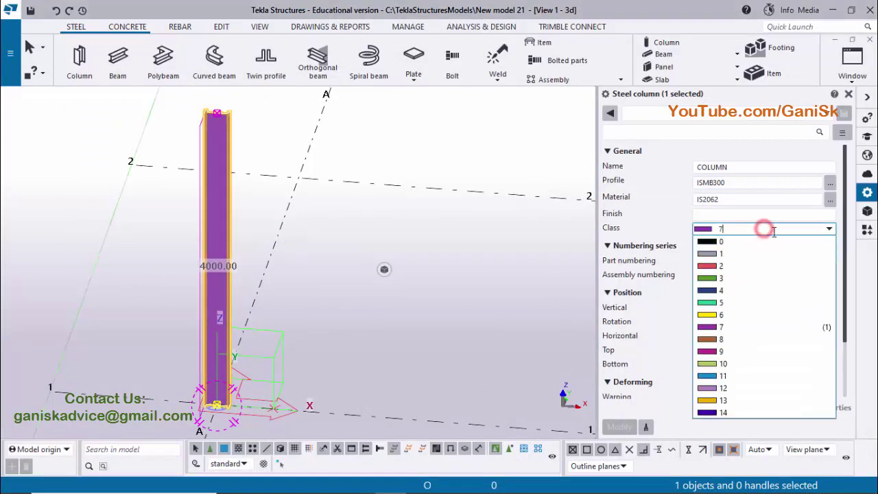
pyautogui.click(720, 266)
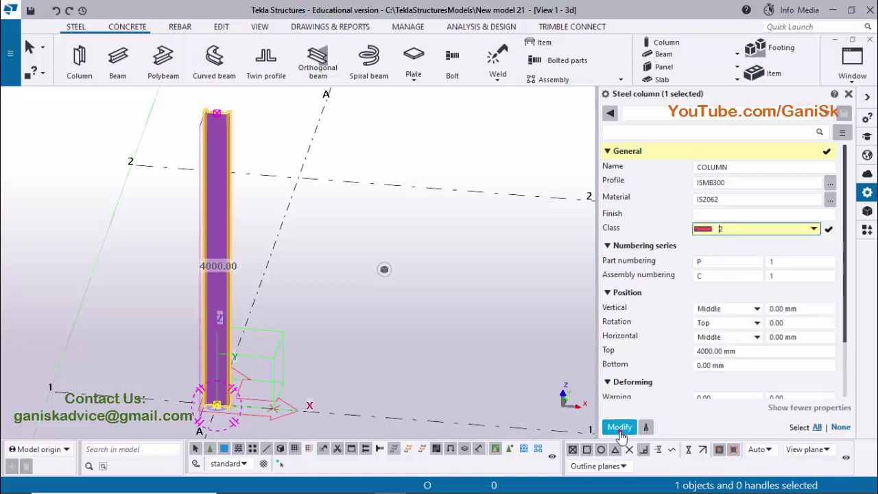
pyautogui.click(619, 427)
pyautogui.scroll(2, 323, 202)
pyautogui.click(325, 251)
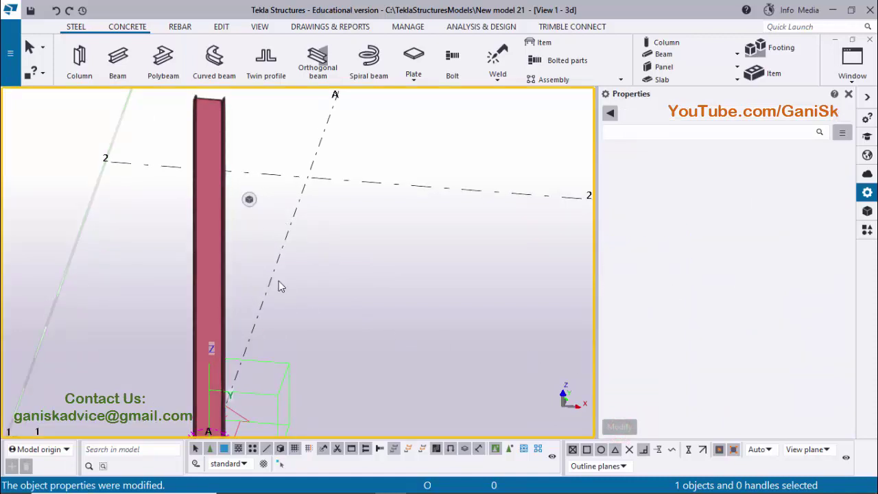
# Step: Set the ISMB300 column's class back to 7, apply the change and deselect the column
pyautogui.click(224, 254)
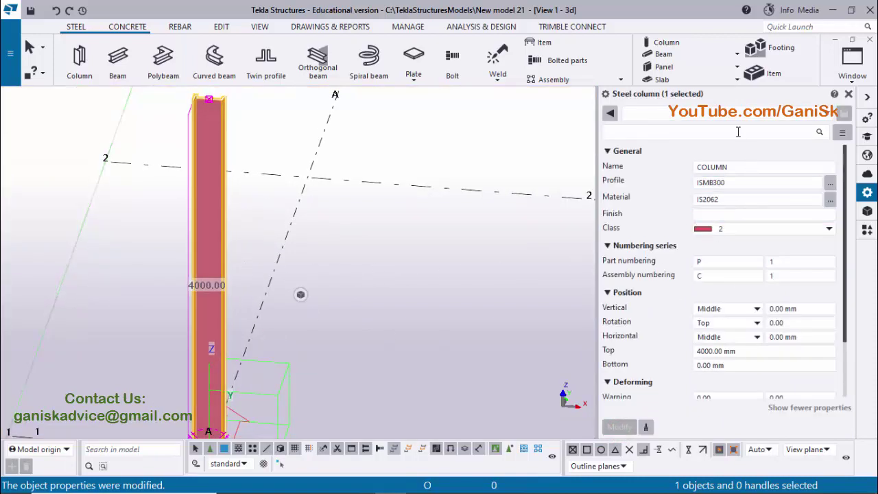
pyautogui.click(754, 228)
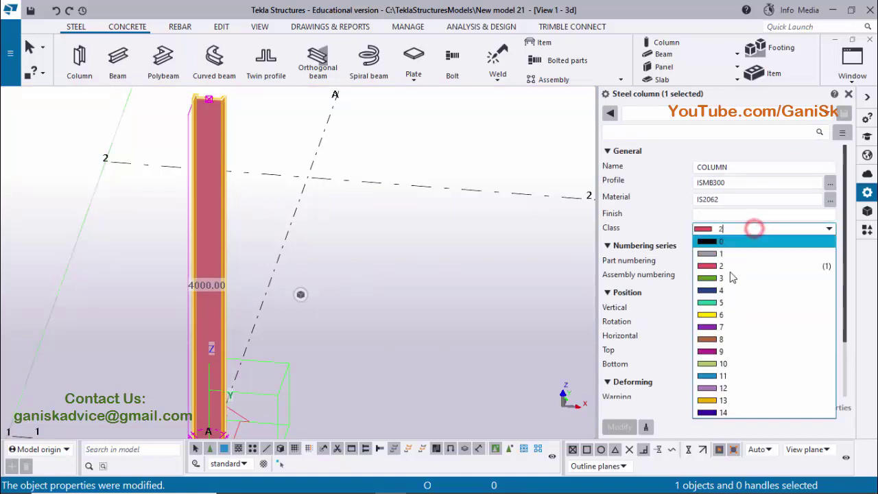
pyautogui.click(716, 326)
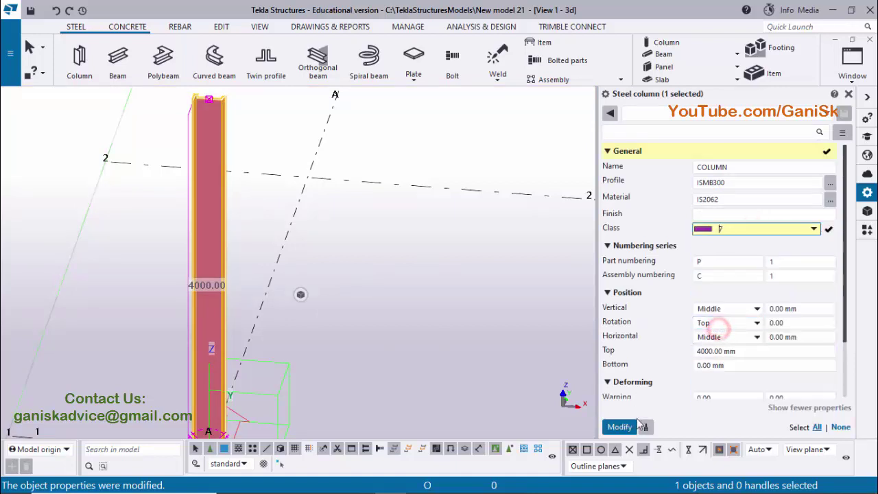
pyautogui.click(623, 426)
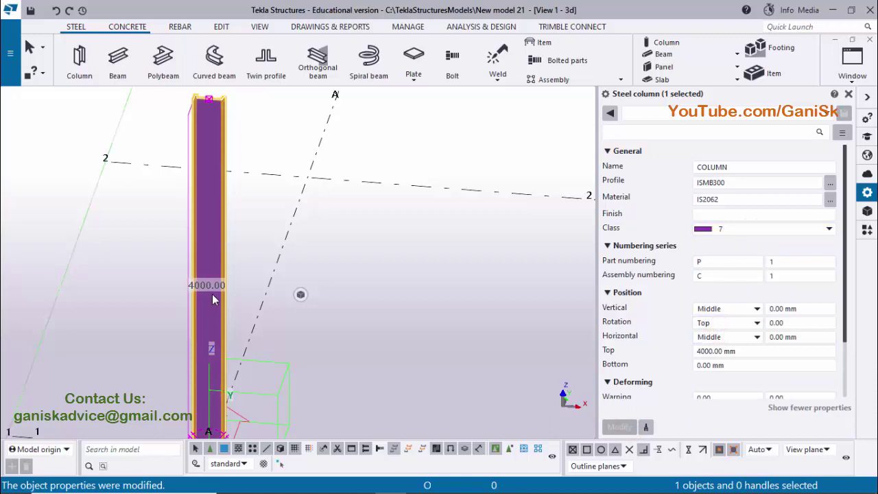
pyautogui.click(378, 266)
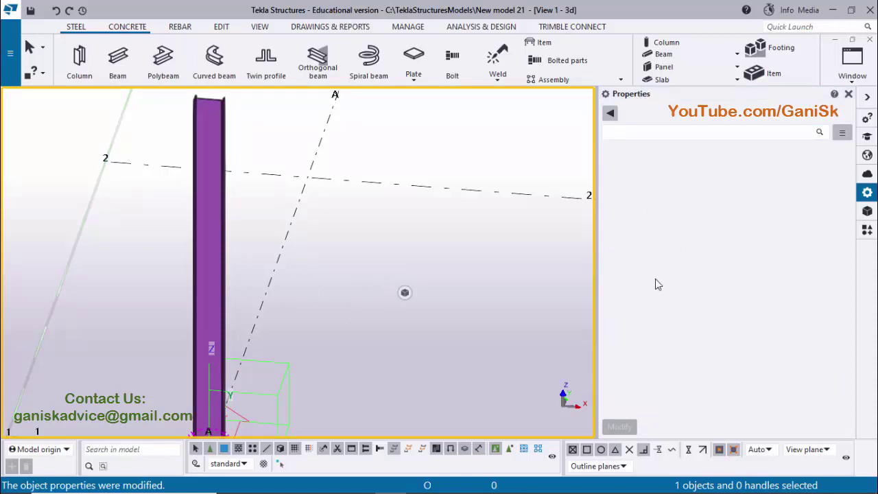
# Step: Review the ISMB300 column's numbering, position and deforming properties, close them and clear the selection
pyautogui.click(216, 225)
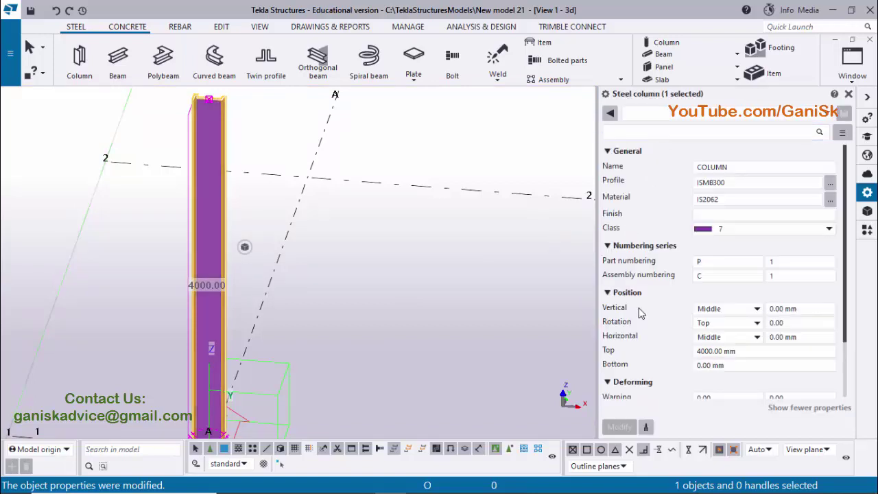
pyautogui.scroll(-3, 676, 281)
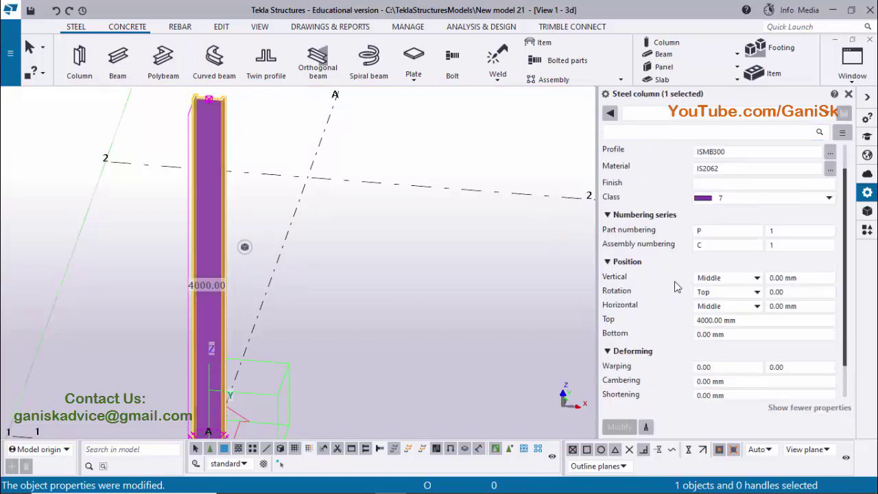
pyautogui.scroll(3, 679, 280)
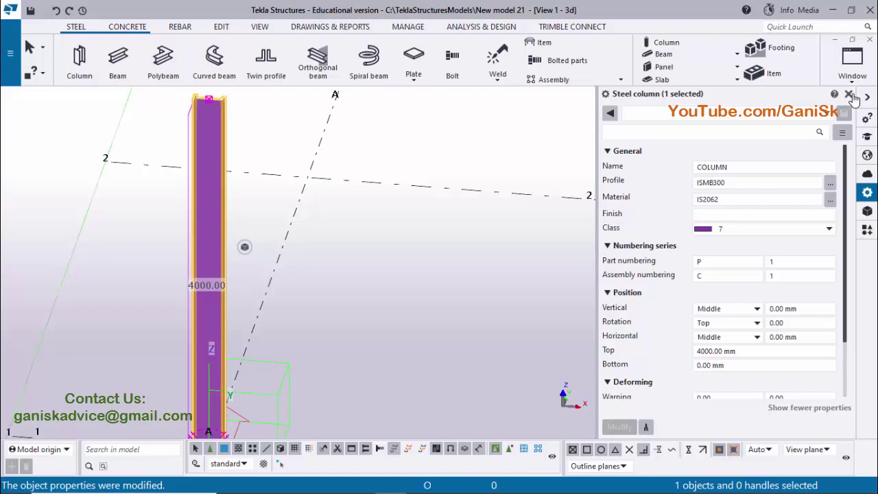
pyautogui.click(849, 93)
pyautogui.click(533, 218)
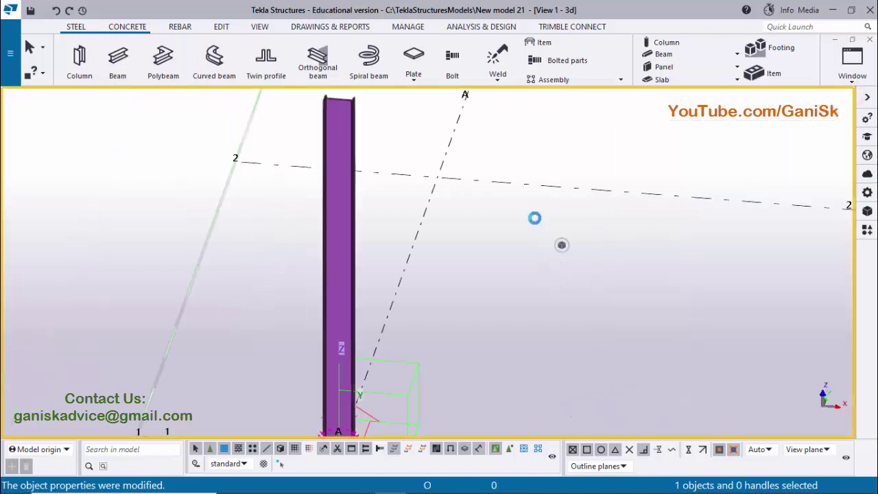
# Step: Fit the work area to the entire model in View 1 - 3d
pyautogui.rightClick(533, 217)
pyautogui.click(575, 292)
pyautogui.scroll(-3, 549, 254)
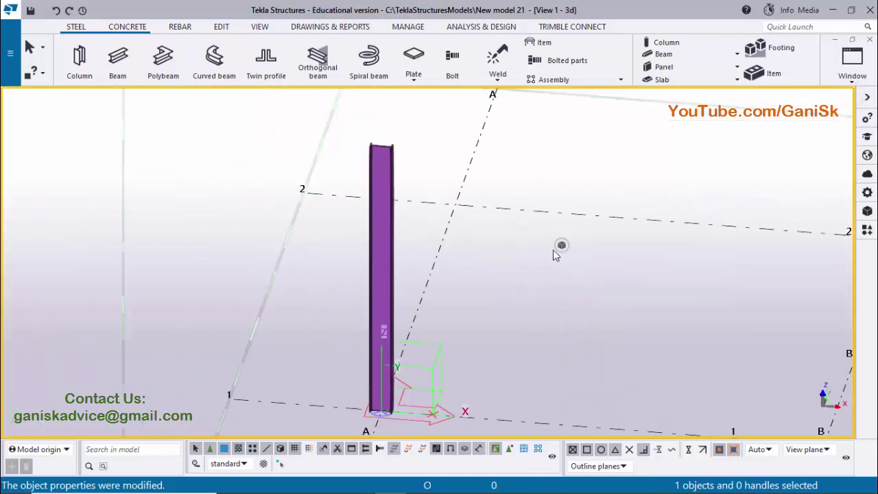
pyautogui.rightClick(510, 293)
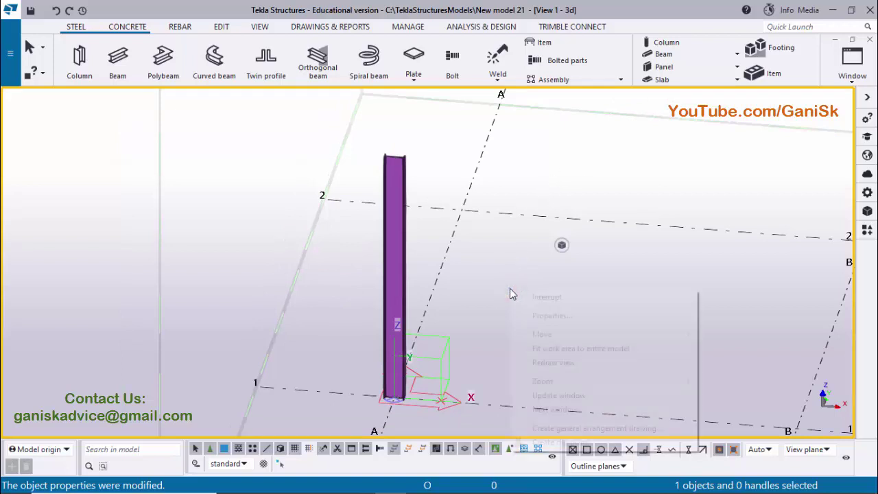
pyautogui.click(570, 349)
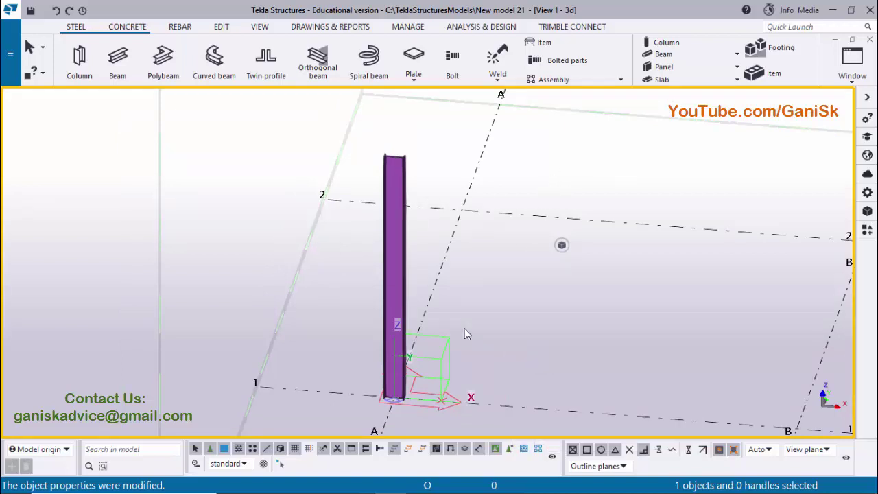
# Step: Check the ISMB250 column in the PDF drawing and return to View 1 - 3d in Tekla Structures
pyautogui.scroll(-2, 460, 328)
pyautogui.keyDown('ctrl'); pyautogui.moveTo(546, 329); pyautogui.dragTo(521, 331, button='middle'); pyautogui.keyUp('ctrl')
pyautogui.click(357, 483)
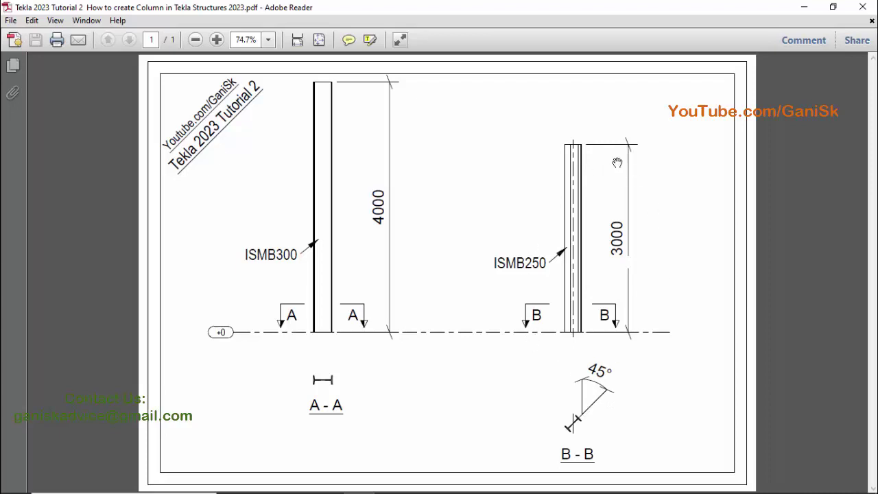
pyautogui.hotkey('alt', 'Tab')
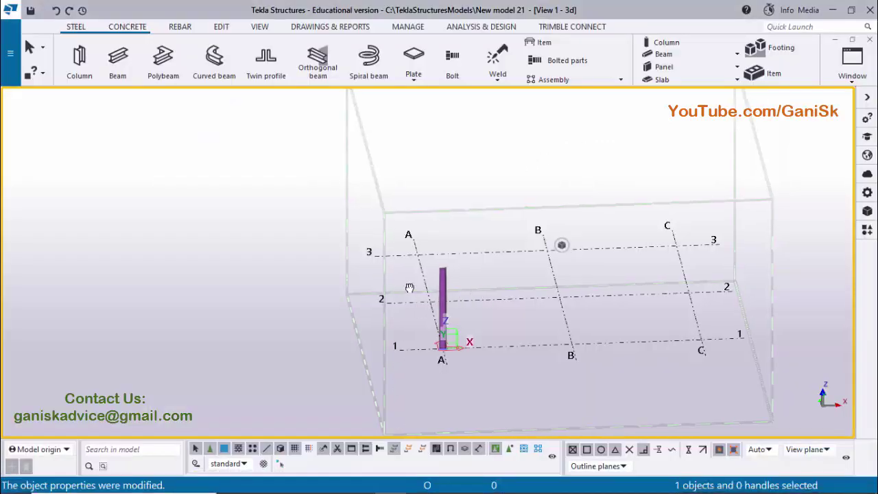
pyautogui.moveTo(410, 288); pyautogui.dragTo(413, 289, button='middle')
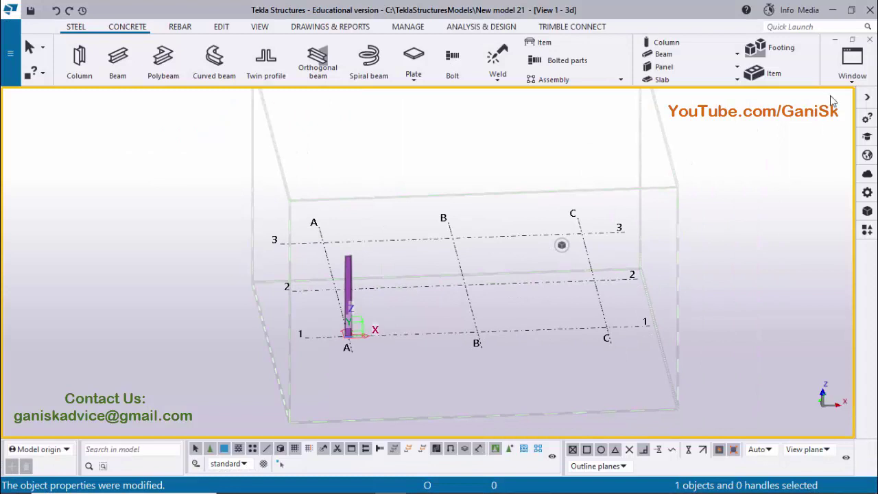
# Step: Create a steel column at the intersection of grids B and 1 in View 2 - PLAN @+0 and end the command
pyautogui.click(847, 70)
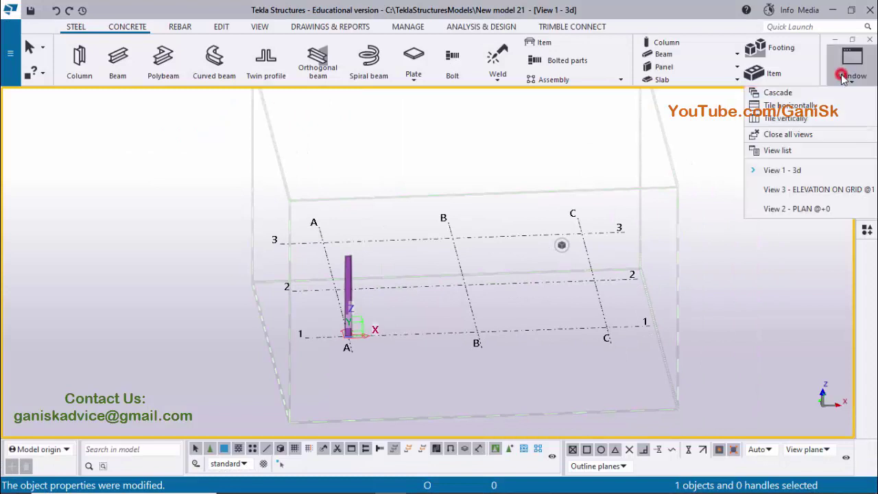
pyautogui.click(809, 210)
pyautogui.moveTo(579, 327); pyautogui.dragTo(709, 334, button='middle')
pyautogui.moveTo(398, 304)
pyautogui.mouseDown(button='middle')
pyautogui.moveTo(627, 323)
pyautogui.moveTo(639, 269)
pyautogui.mouseUp(button='middle')
pyautogui.scroll(3, 623, 268)
pyautogui.scroll(-2, 621, 293)
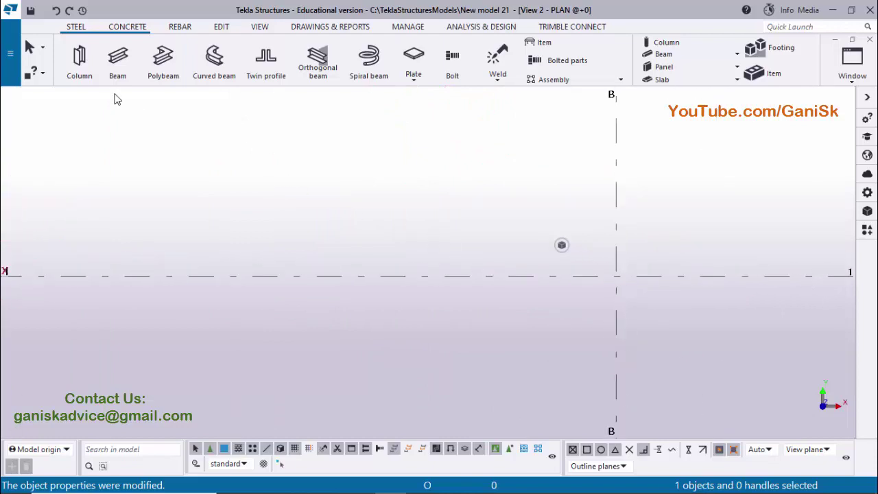
pyautogui.click(79, 61)
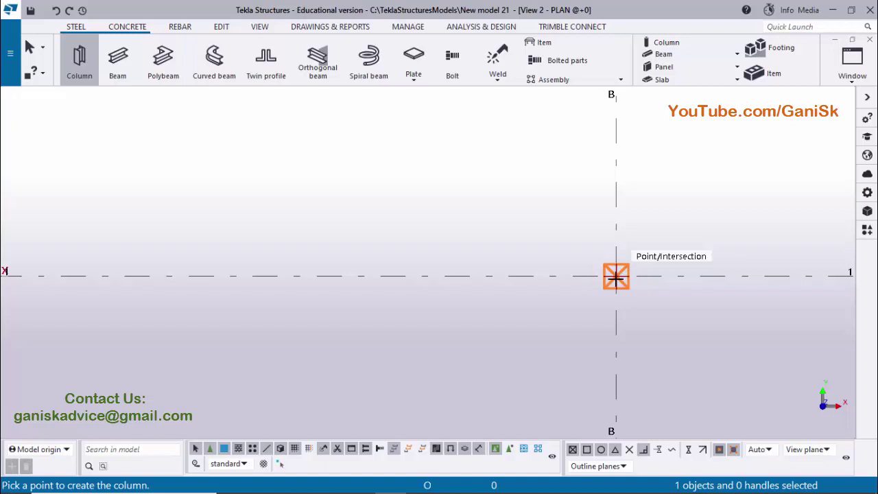
pyautogui.click(616, 275)
pyautogui.rightClick(682, 188)
pyautogui.click(713, 197)
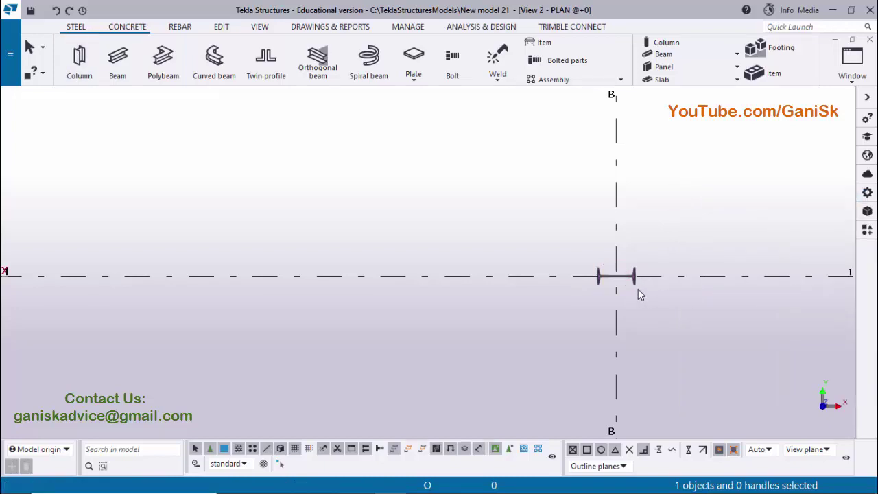
# Step: Compare the new column at grid B-1 with the column at grid A-1 in the plan
pyautogui.scroll(4, 637, 284)
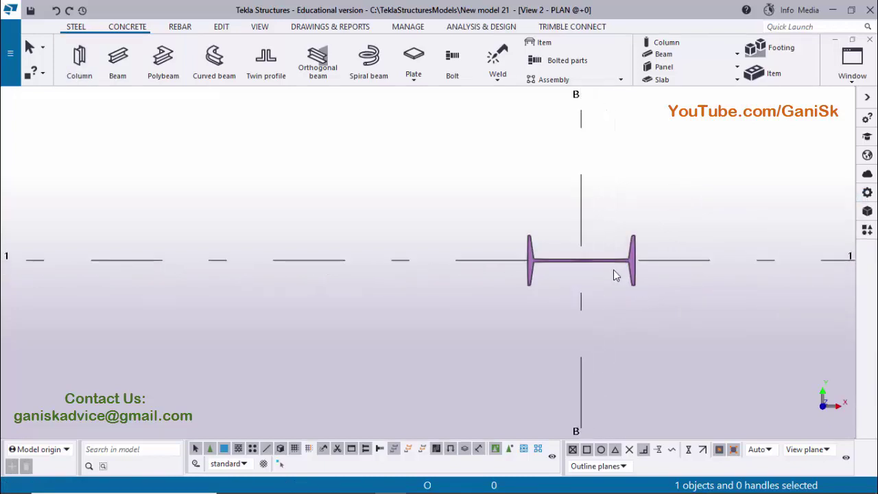
pyautogui.scroll(1, 615, 275)
pyautogui.scroll(-7, 612, 284)
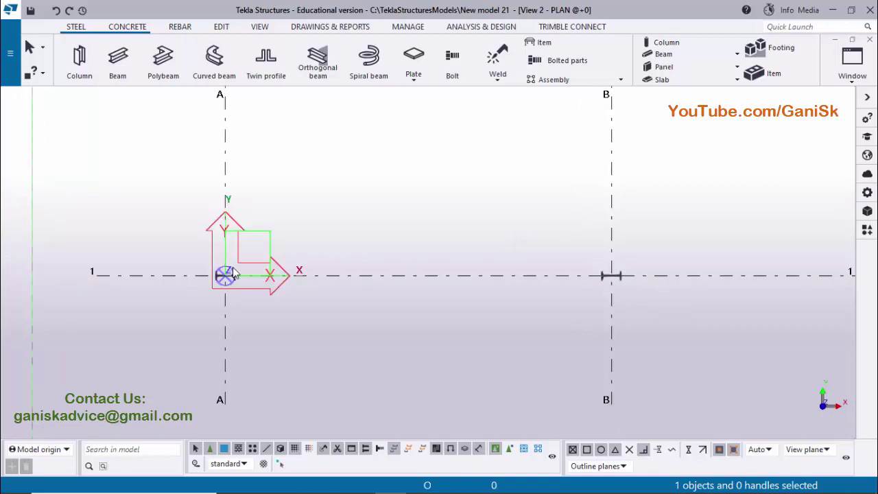
pyautogui.scroll(4, 233, 271)
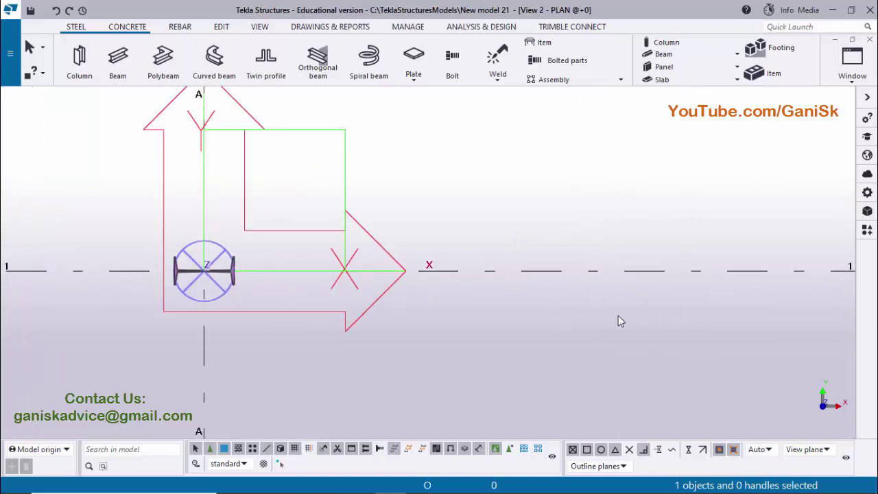
pyautogui.scroll(-2, 570, 316)
pyautogui.scroll(5, 569, 295)
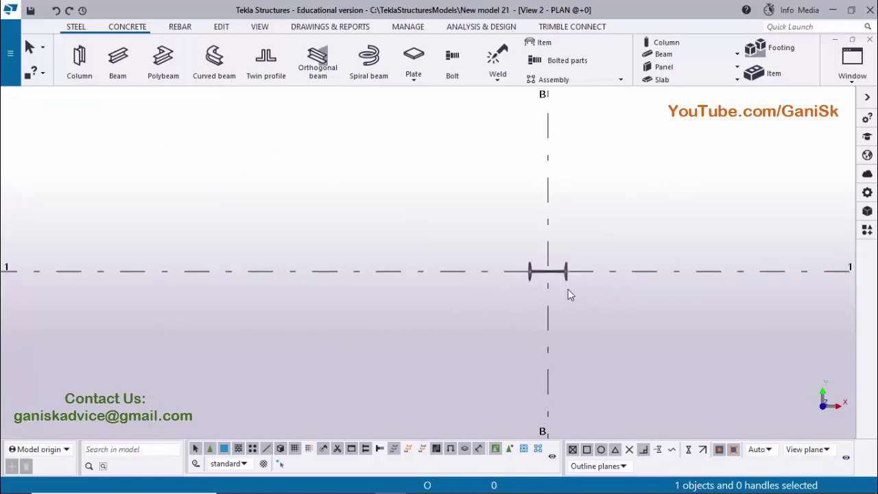
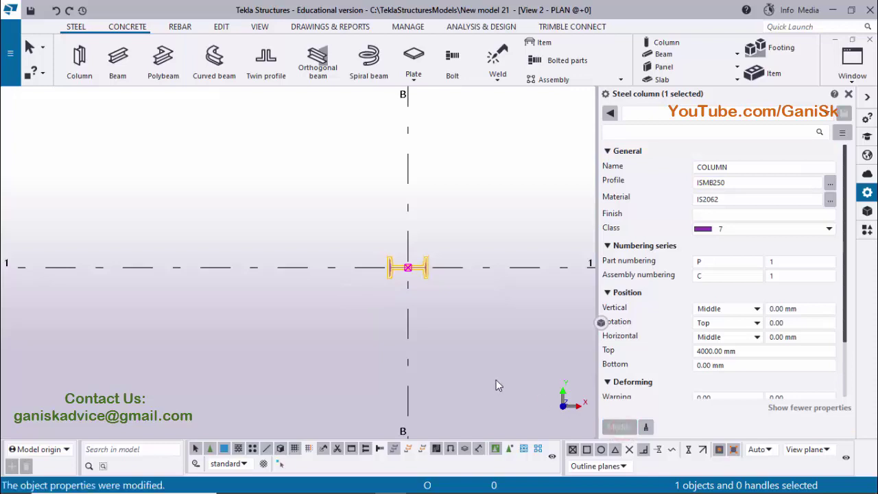
# Step: Set the rotation angle of the selected ISMB250 column at grid B-1 to 90 and apply the modification
pyautogui.scroll(4, 418, 287)
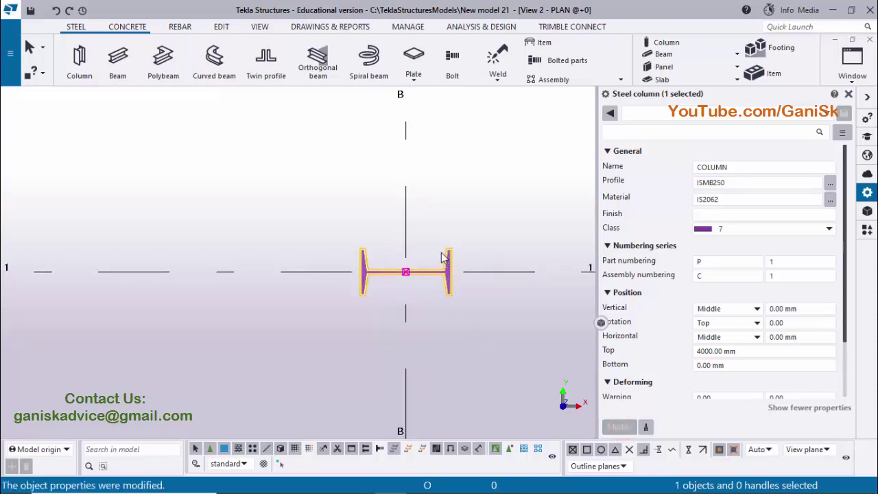
pyautogui.click(772, 350)
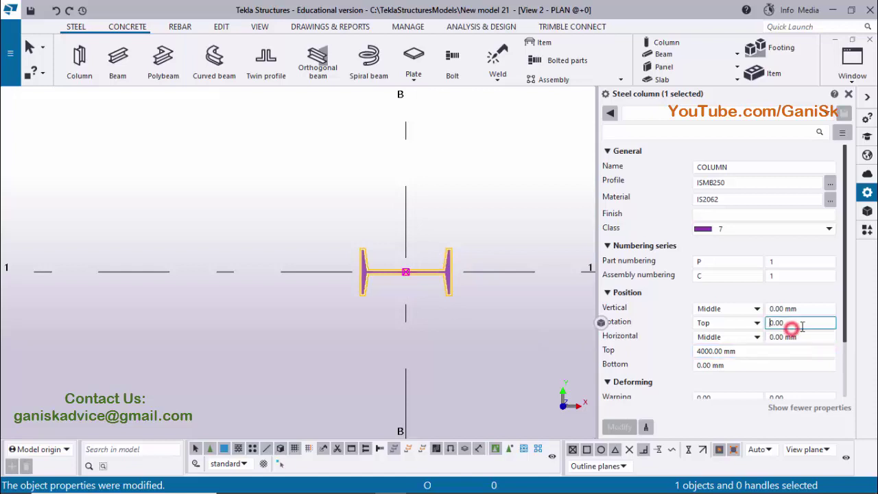
pyautogui.doubleClick(796, 322)
pyautogui.write('90')
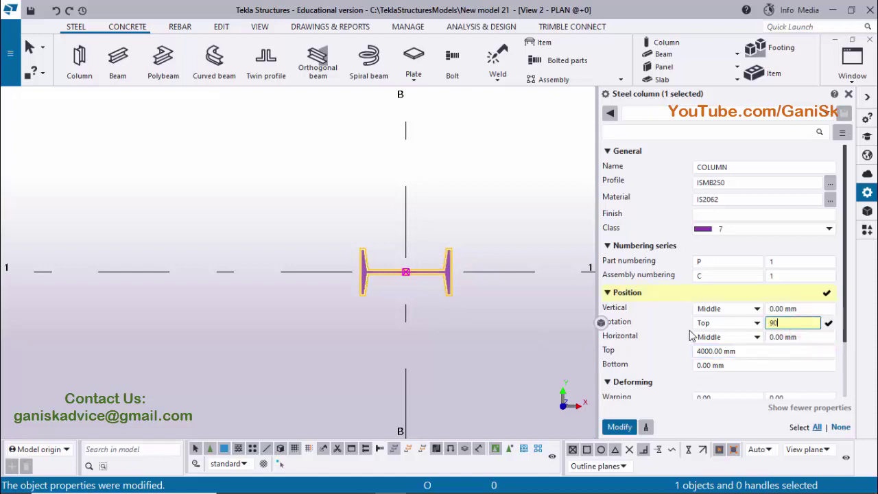
pyautogui.click(620, 427)
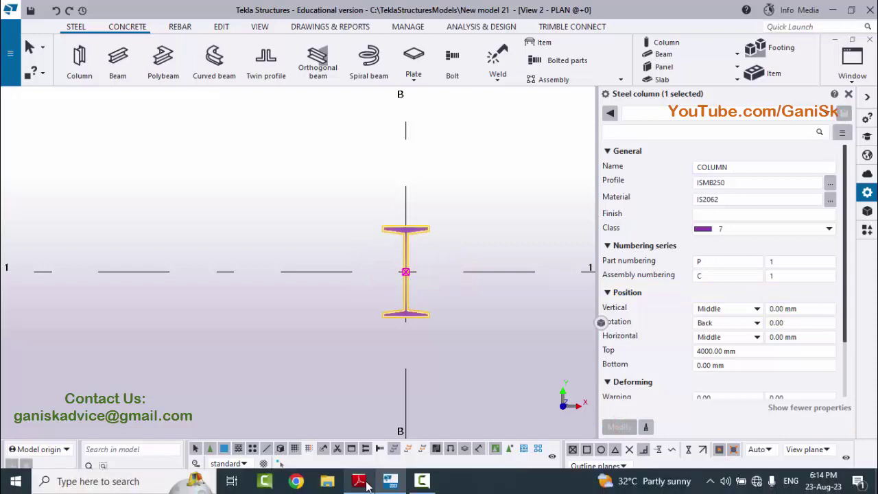
# Step: Switch to the PDF drawing, examine the column's rotation angle in section B-B, and return to Tekla Structures
pyautogui.moveTo(391, 483)
pyautogui.click(359, 481)
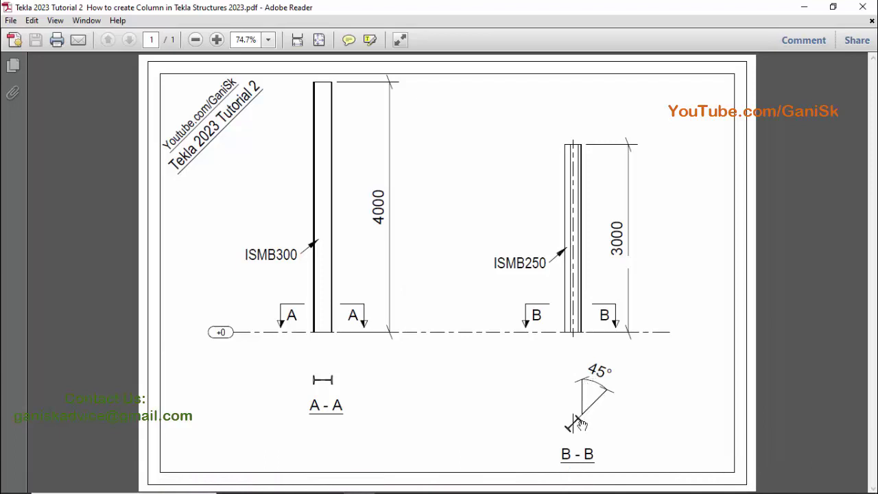
pyautogui.keyDown('ctrl'); pyautogui.scroll(5, 581, 425); pyautogui.keyUp('ctrl')
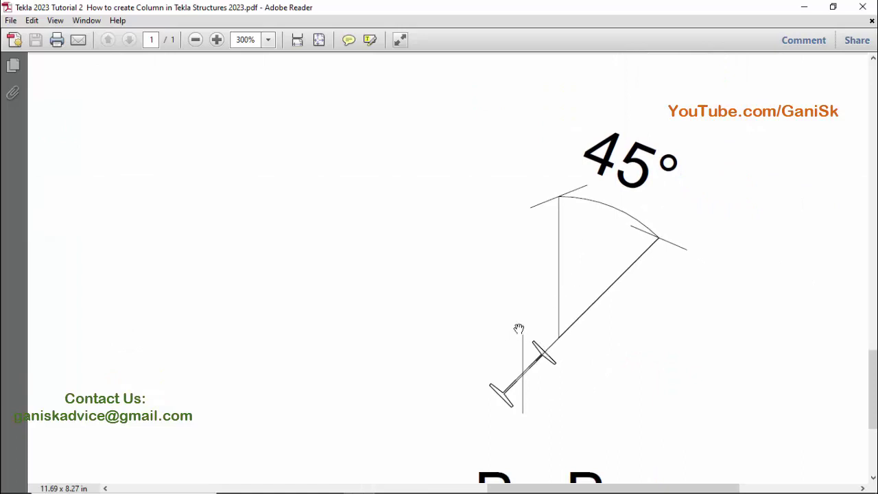
pyautogui.moveTo(417, 466)
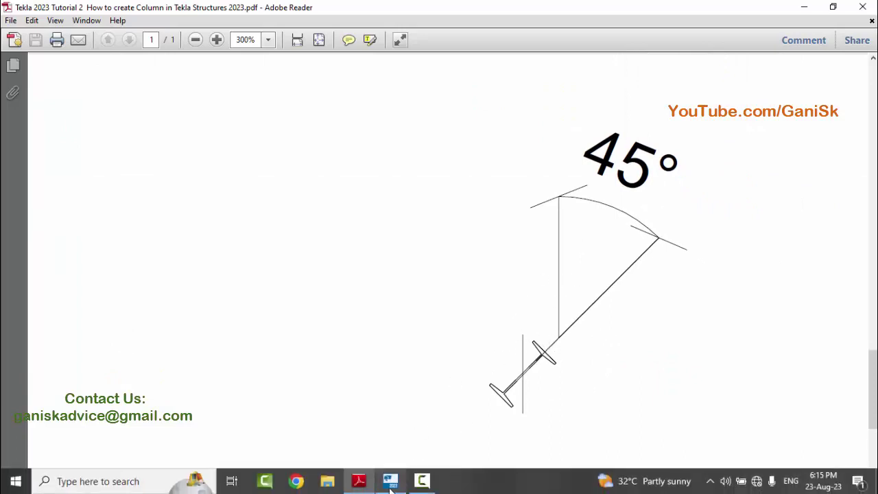
pyautogui.click(390, 489)
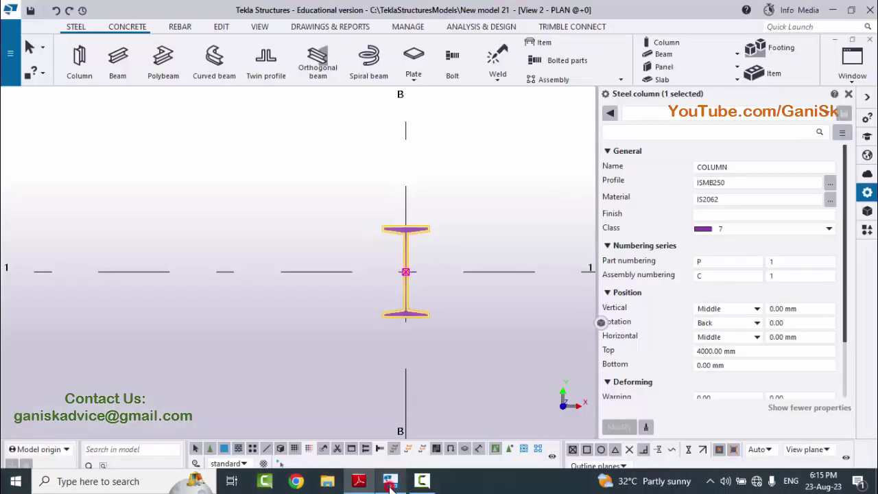
# Step: Apply a rotation angle of -45 with the Back setting to the B-1 column and close its properties
pyautogui.doubleClick(791, 324)
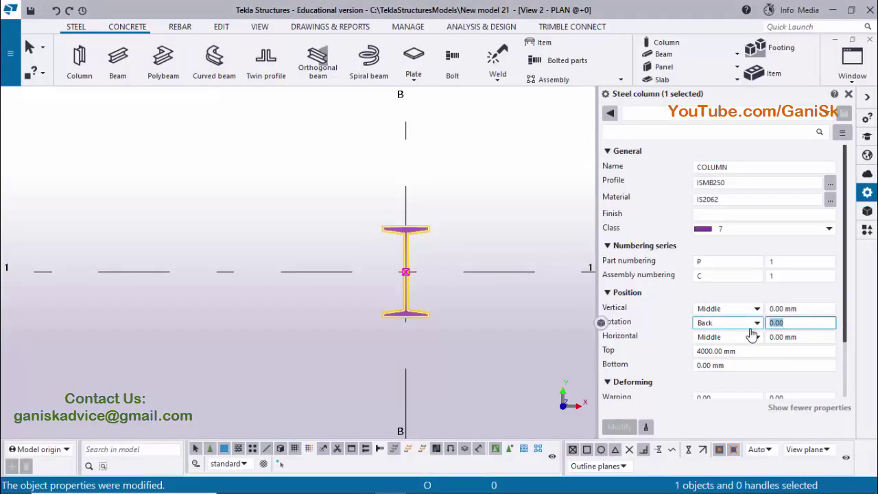
pyautogui.write('45')
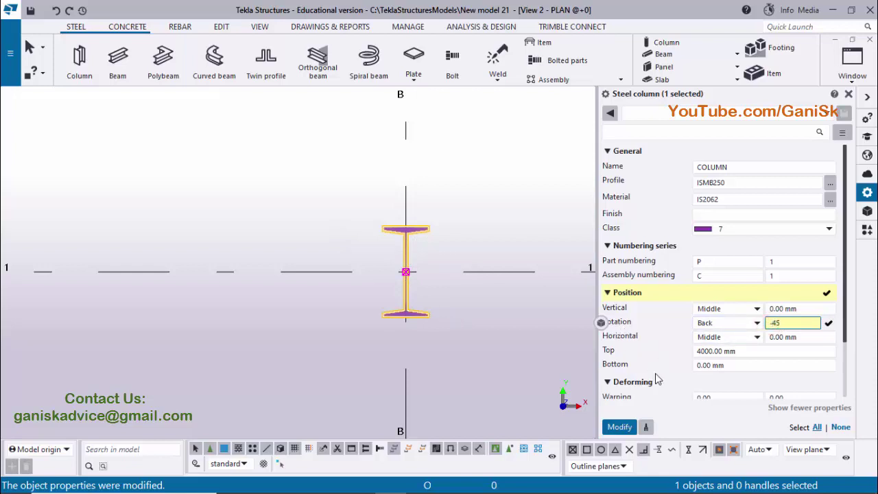
pyautogui.click(619, 428)
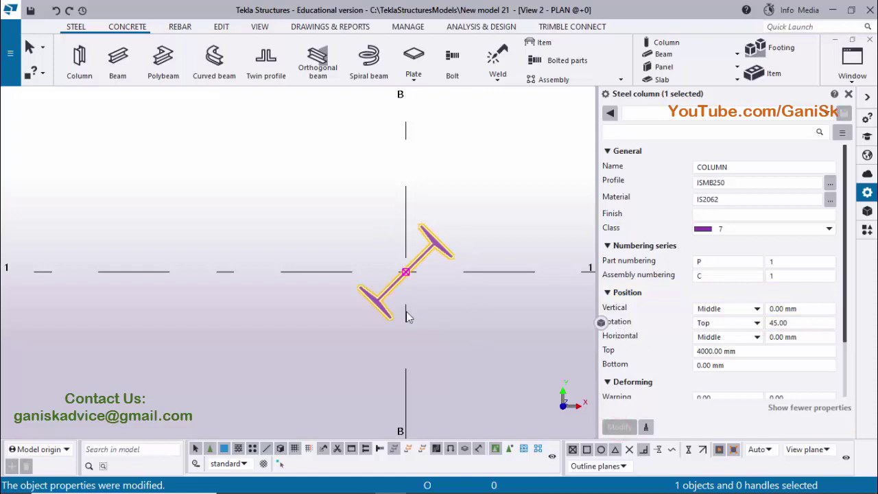
pyautogui.scroll(3, 414, 254)
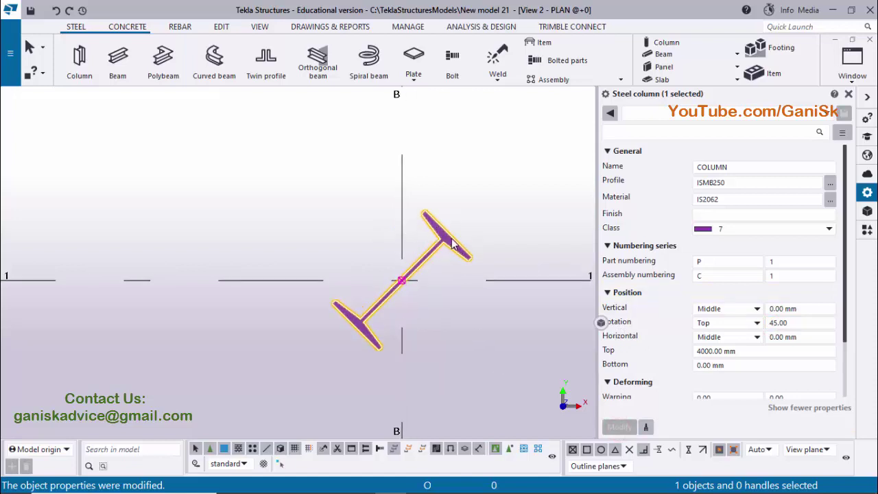
pyautogui.click(849, 94)
pyautogui.click(625, 200)
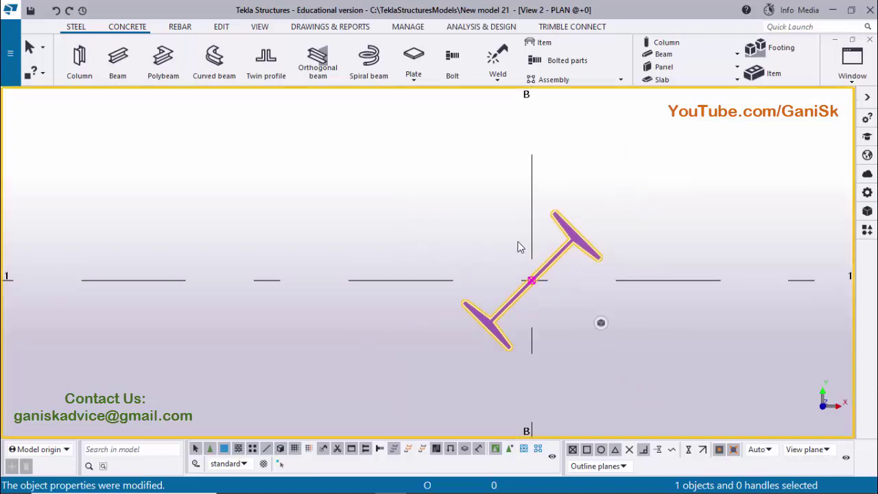
# Step: Measure the angle between grid line B and the column's web at B-1, with nearest-point snapping enabled, and end the command
pyautogui.click(221, 27)
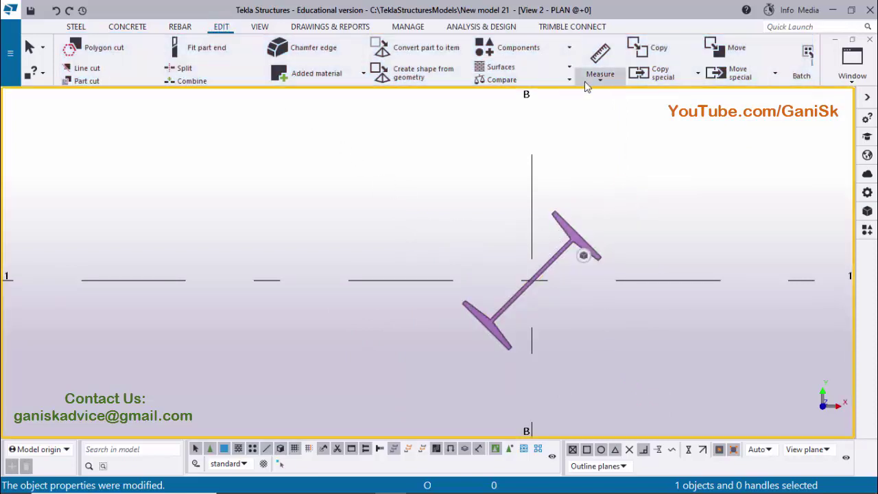
pyautogui.click(600, 82)
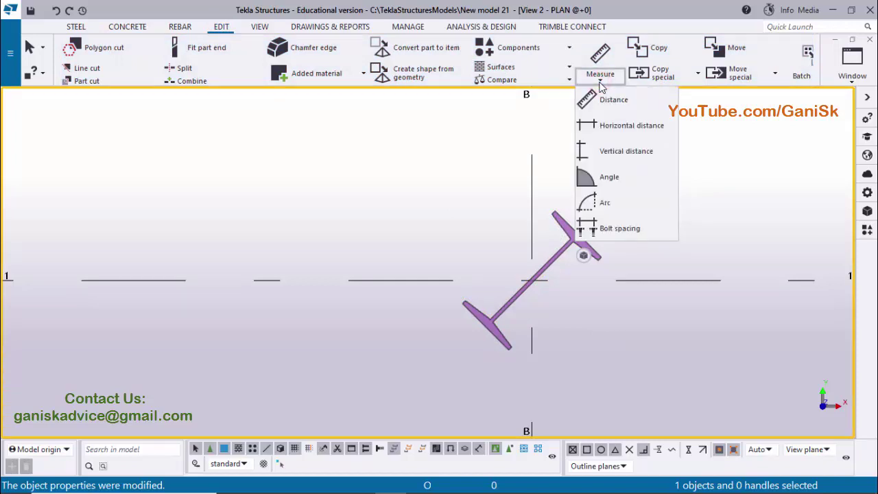
pyautogui.click(610, 180)
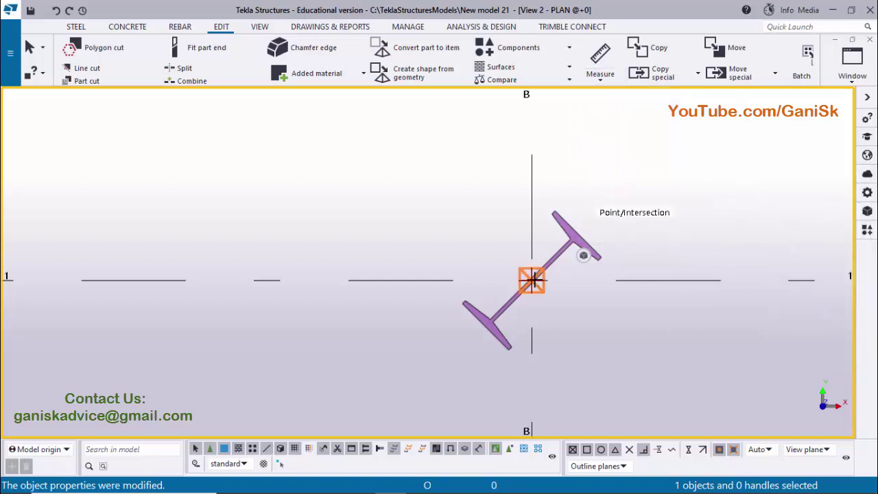
pyautogui.click(531, 279)
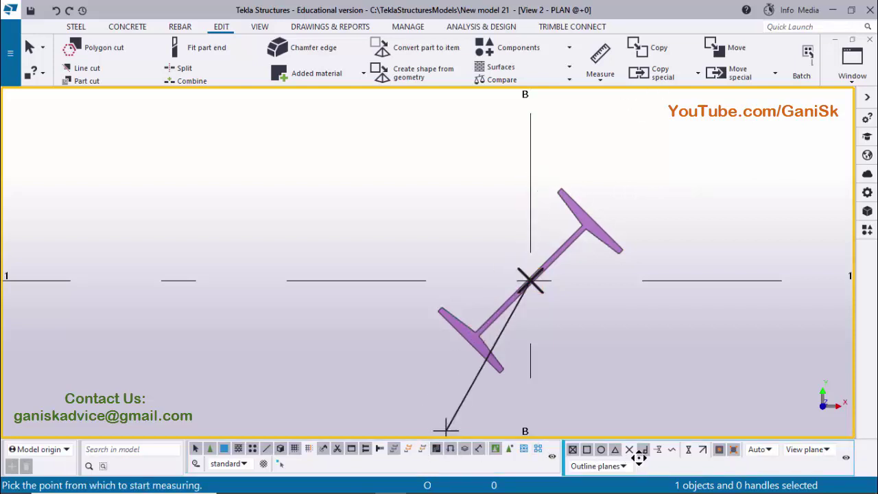
pyautogui.click(688, 451)
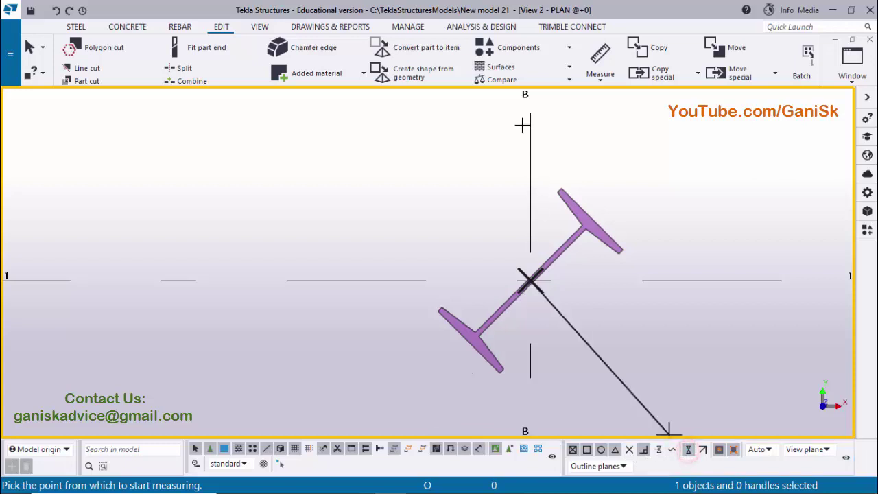
pyautogui.click(532, 135)
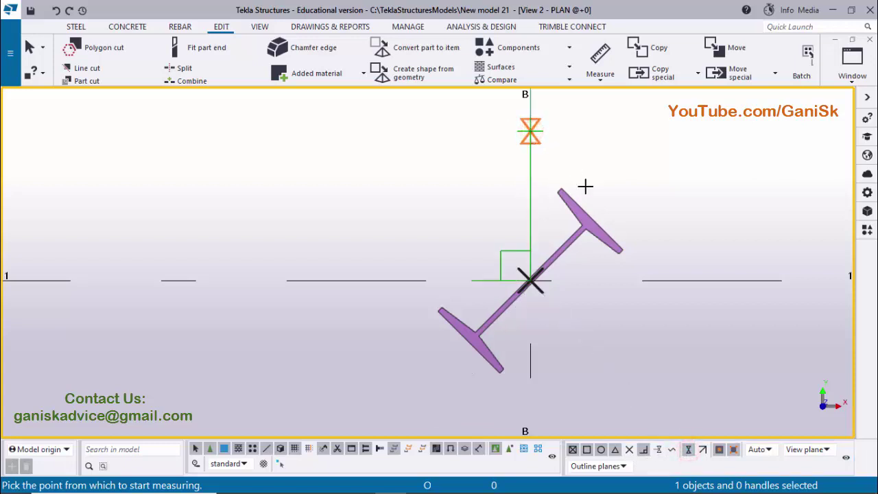
pyautogui.click(592, 220)
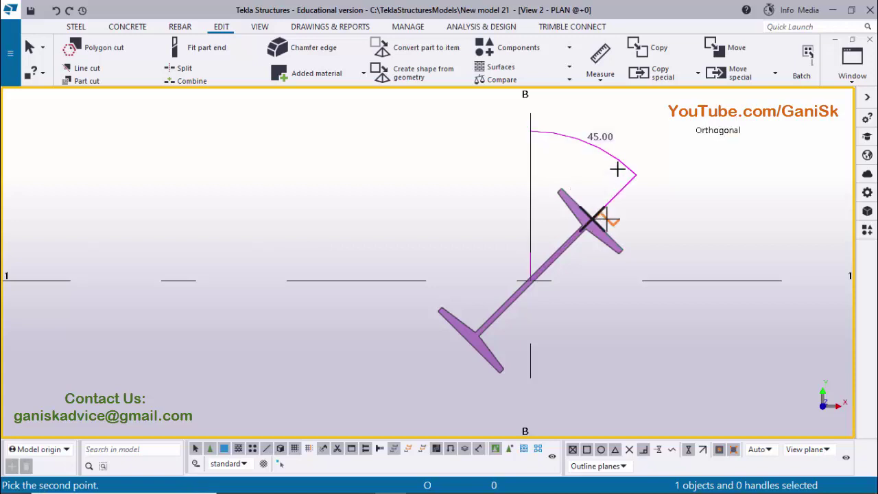
pyautogui.moveTo(624, 184); pyautogui.dragTo(566, 244, button='middle')
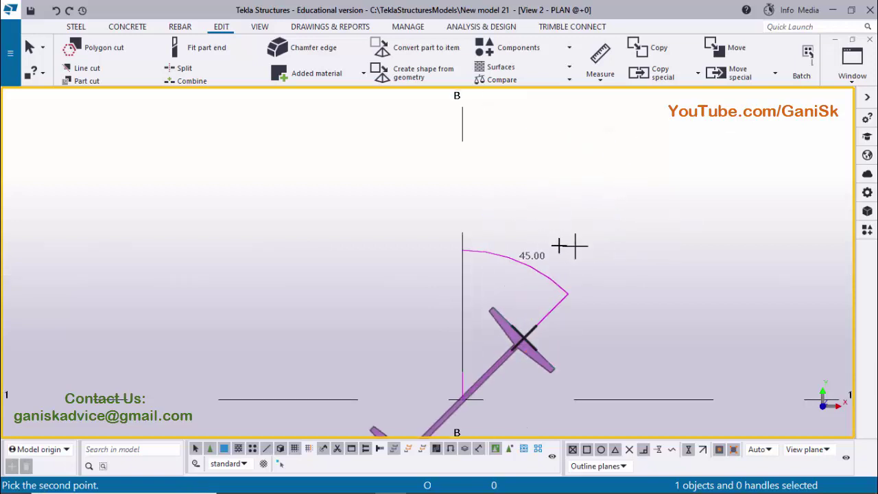
pyautogui.rightClick(667, 118)
pyautogui.click(699, 126)
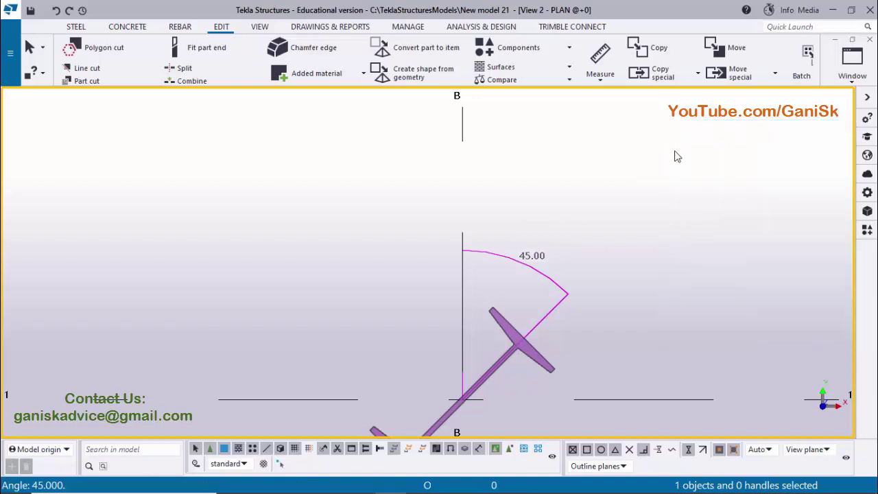
# Step: Inspect the angle measurement at the B-1 column and clear it from the plan view
pyautogui.scroll(-5, 627, 211)
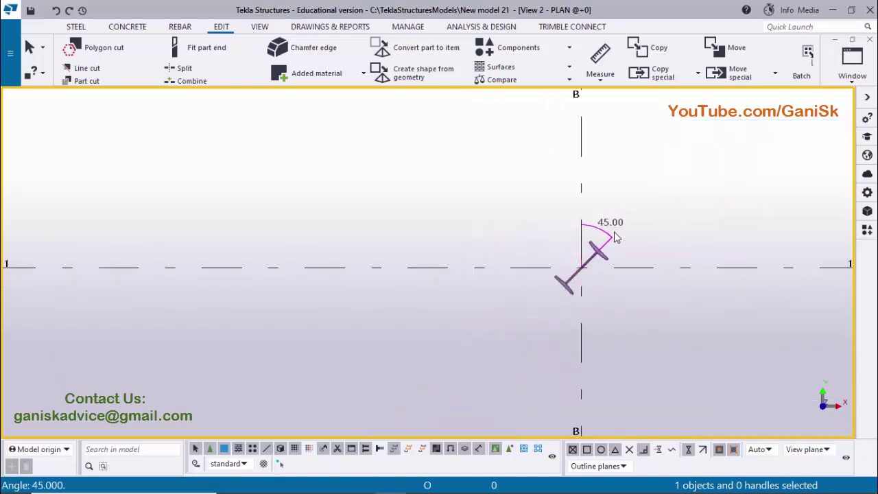
pyautogui.scroll(3, 600, 235)
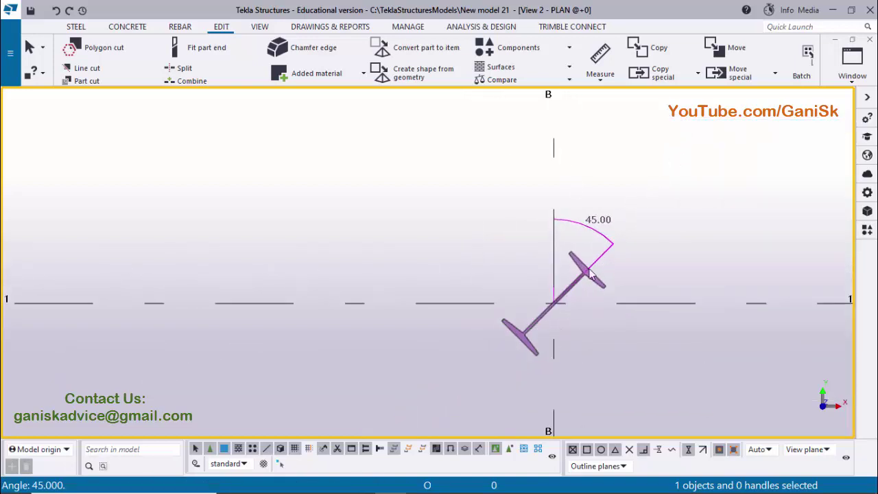
pyautogui.rightClick(660, 140)
pyautogui.click(695, 212)
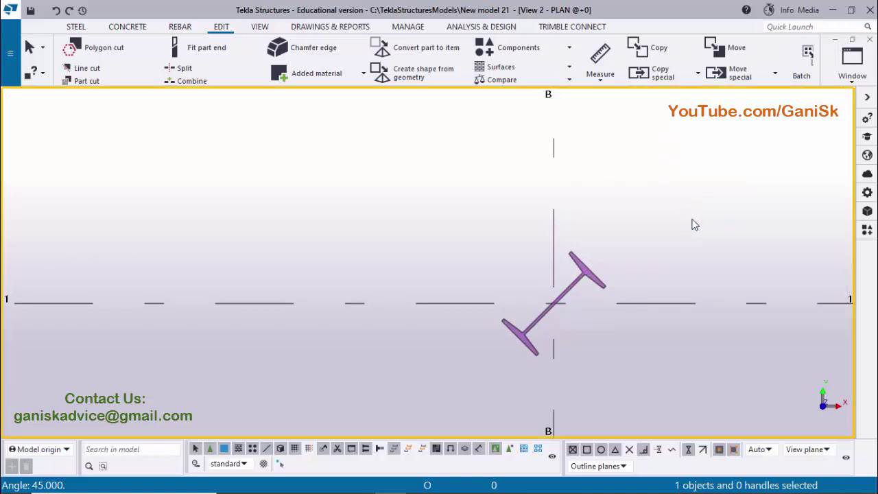
# Step: Measure the angle again from grid line B to the midpoint of the column's outer flange edge, centred on intersection B-1
pyautogui.click(612, 86)
pyautogui.click(610, 178)
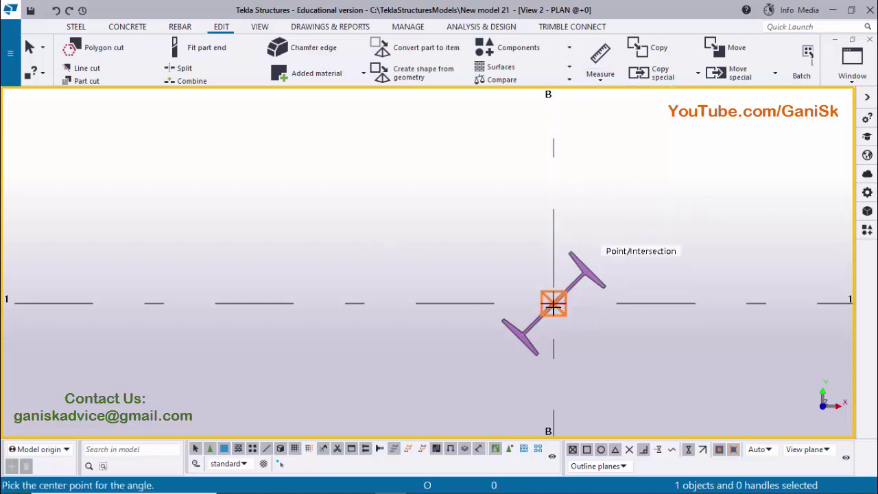
pyautogui.click(559, 194)
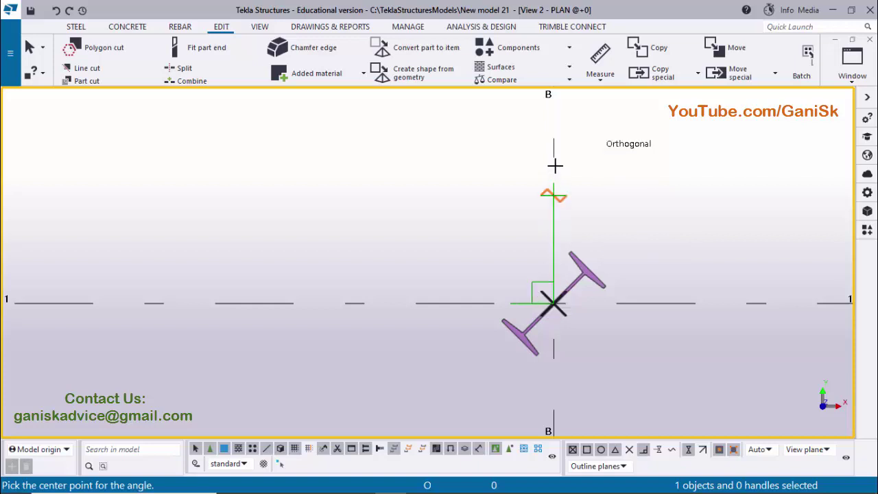
pyautogui.click(608, 205)
pyautogui.scroll(3, 597, 251)
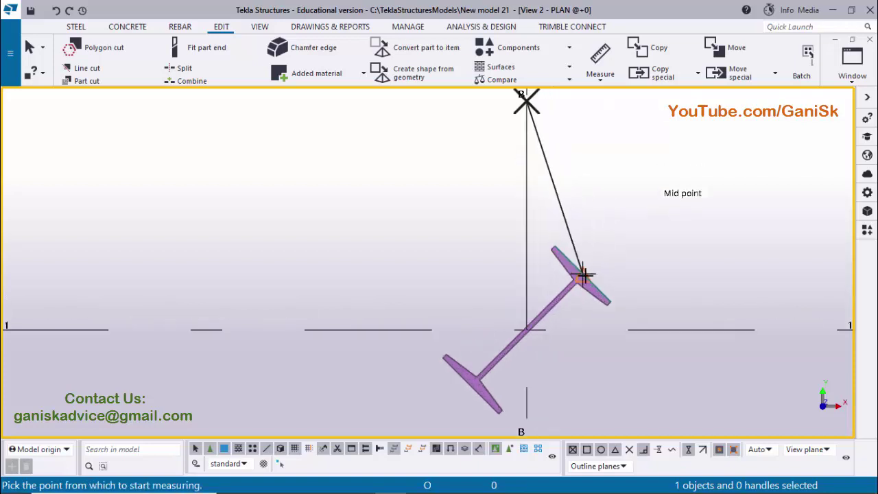
pyautogui.scroll(4, 581, 274)
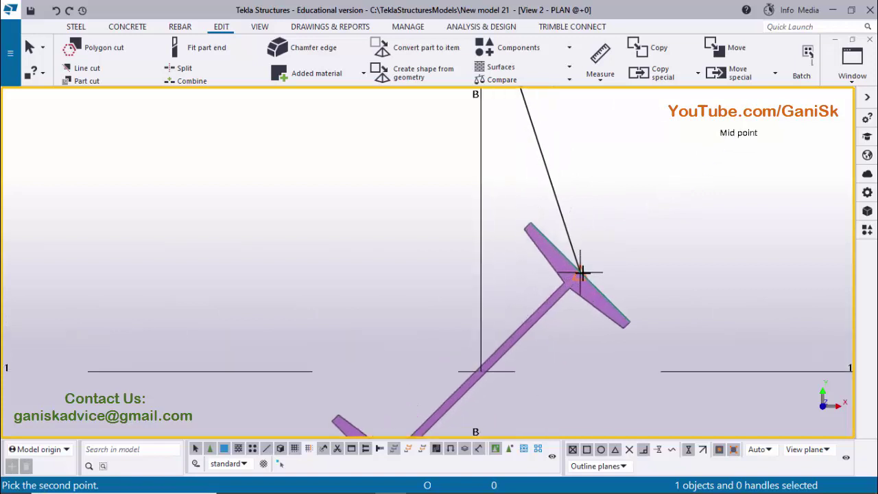
pyautogui.scroll(1, 582, 273)
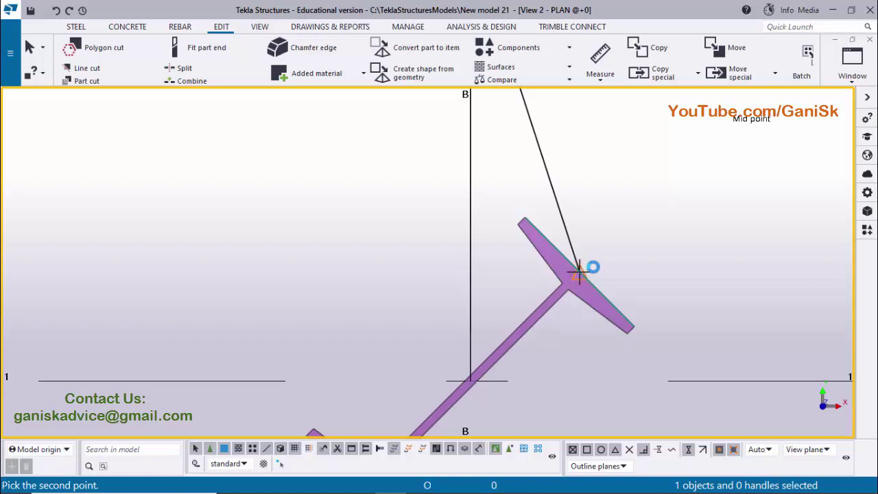
pyautogui.click(579, 272)
pyautogui.scroll(-1, 583, 272)
pyautogui.scroll(-3, 621, 264)
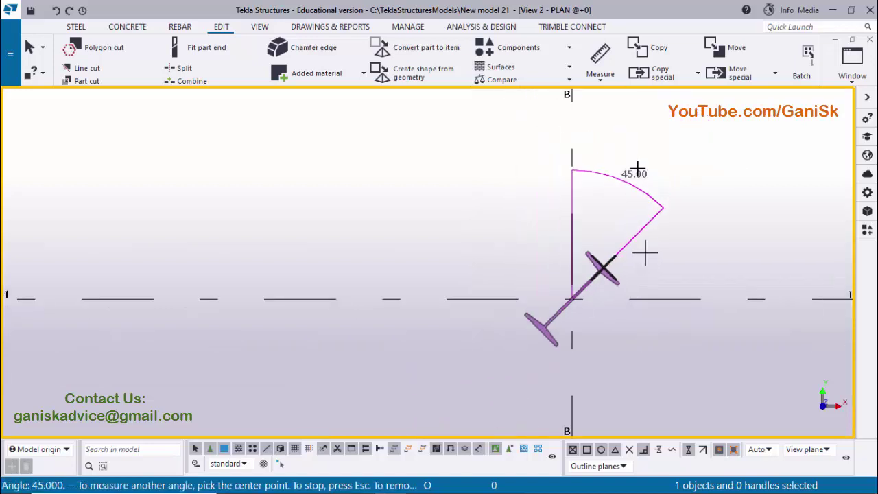
pyautogui.rightClick(661, 111)
pyautogui.click(690, 117)
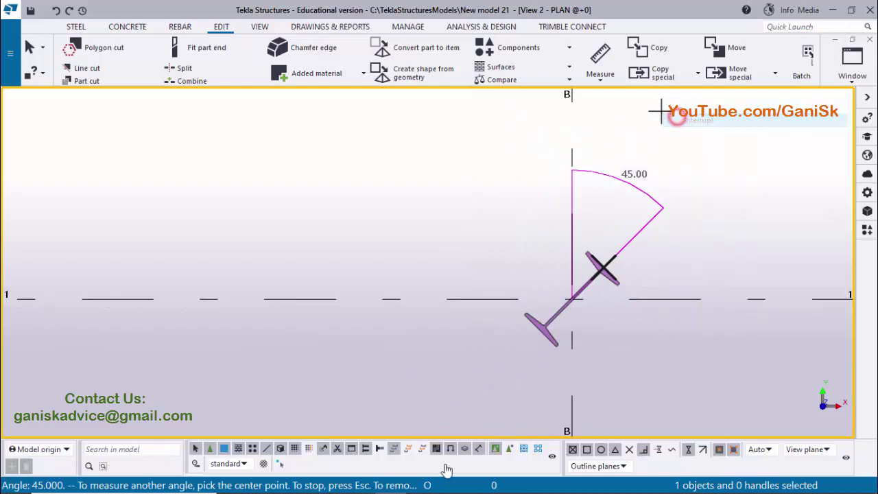
# Step: Compare the measured angle with section B-B in the PDF drawing and return to the plan in Tekla Structures
pyautogui.click(383, 484)
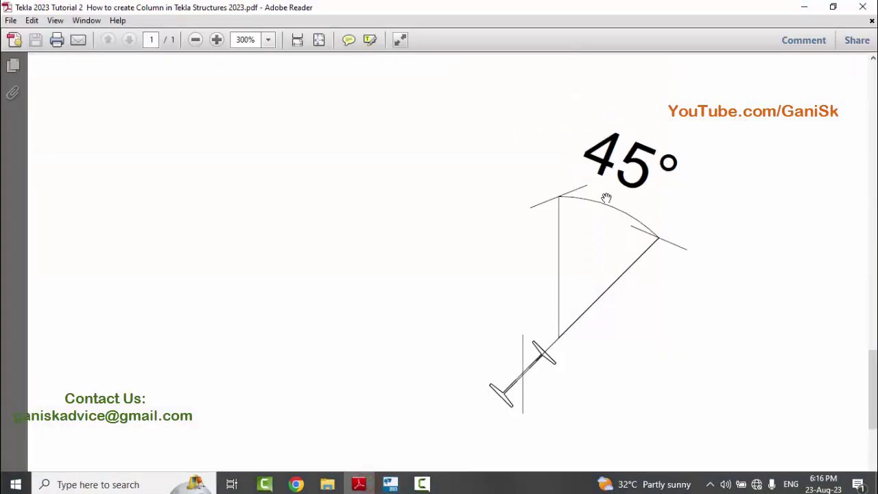
pyautogui.click(391, 482)
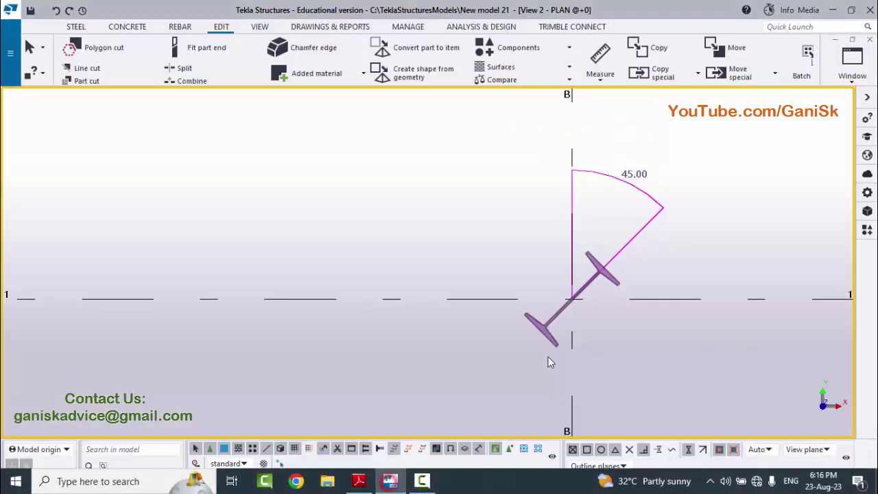
pyautogui.scroll(-3, 611, 289)
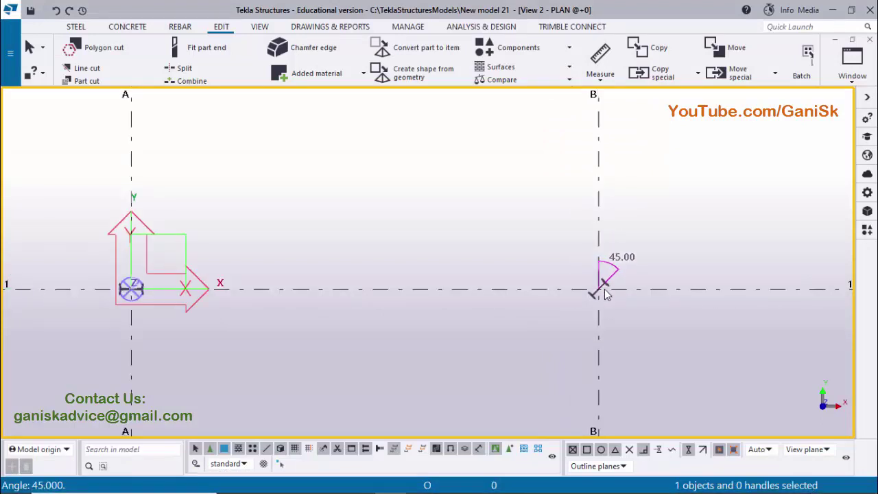
# Step: Open the 3D view and examine both columns on grid line 1
pyautogui.moveTo(571, 309); pyautogui.dragTo(503, 344, button='middle')
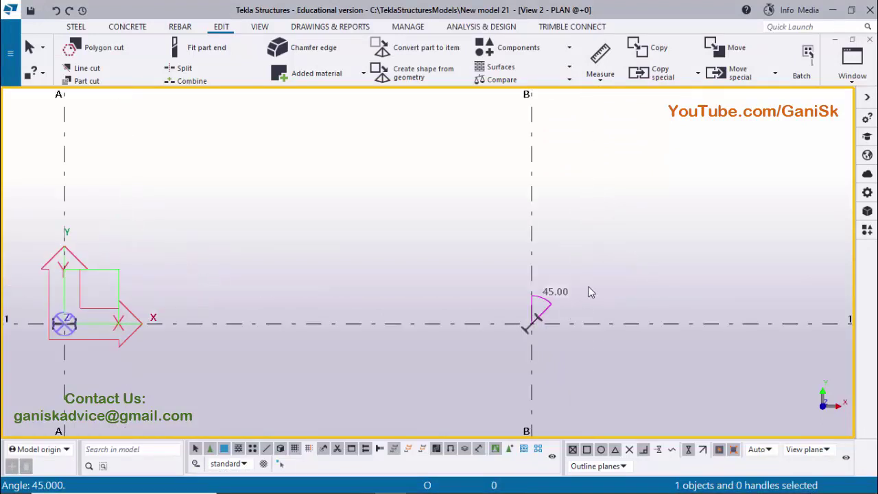
pyautogui.click(852, 58)
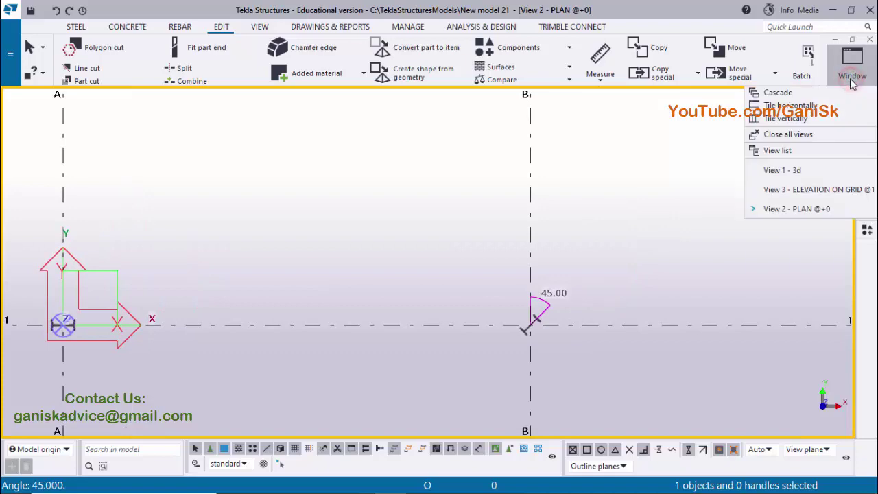
pyautogui.click(802, 175)
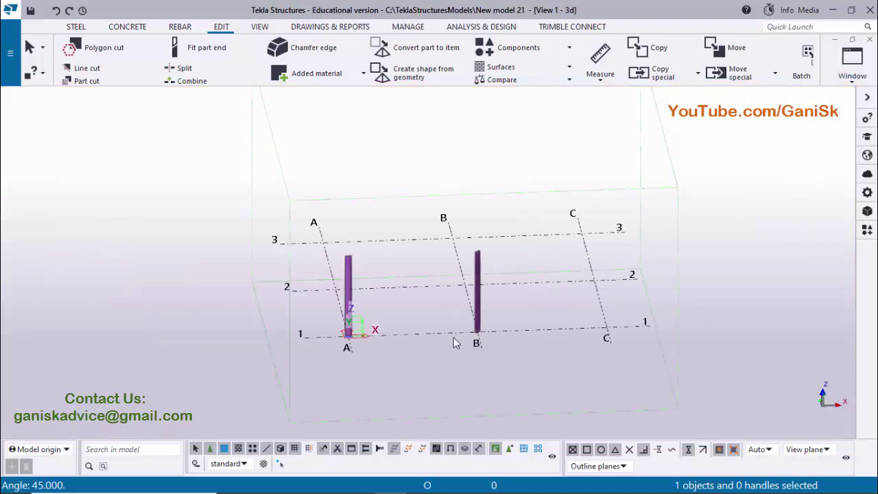
pyautogui.scroll(4, 484, 326)
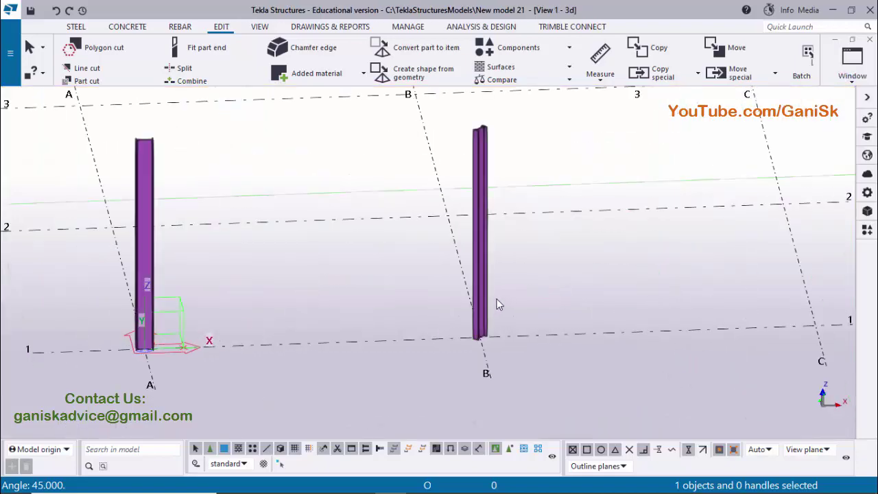
pyautogui.keyDown('ctrl'); pyautogui.moveTo(480, 296); pyautogui.dragTo(481, 281, button='middle'); pyautogui.keyUp('ctrl')
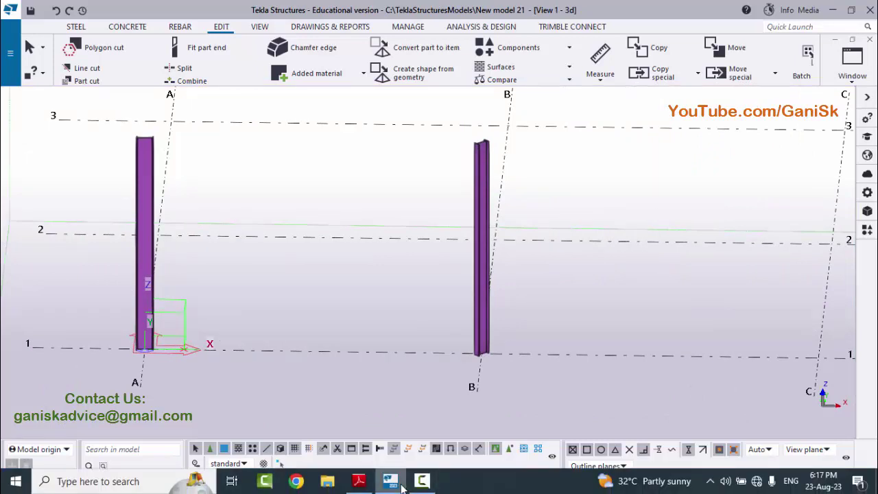
# Step: Check the ISMB250 column's height in the PDF drawing and return to the model in Tekla Structures
pyautogui.click(358, 481)
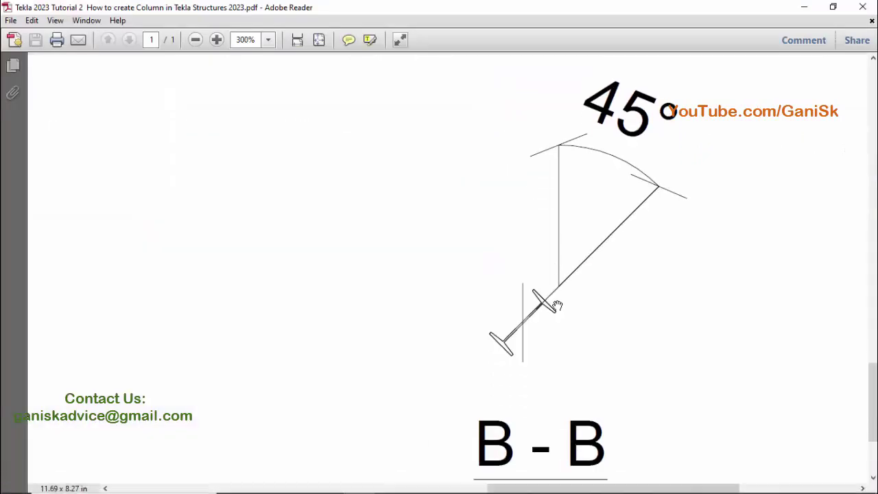
pyautogui.keyDown('ctrl'); pyautogui.scroll(-6, 553, 304); pyautogui.keyUp('ctrl')
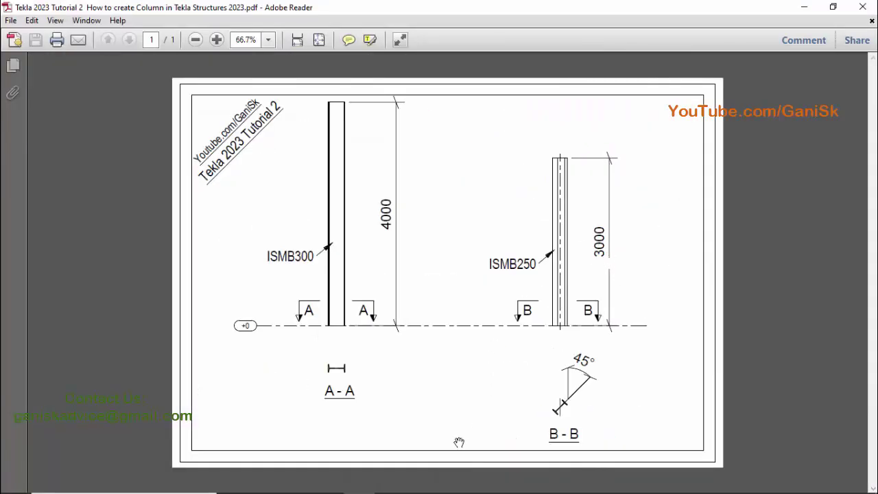
pyautogui.click(390, 481)
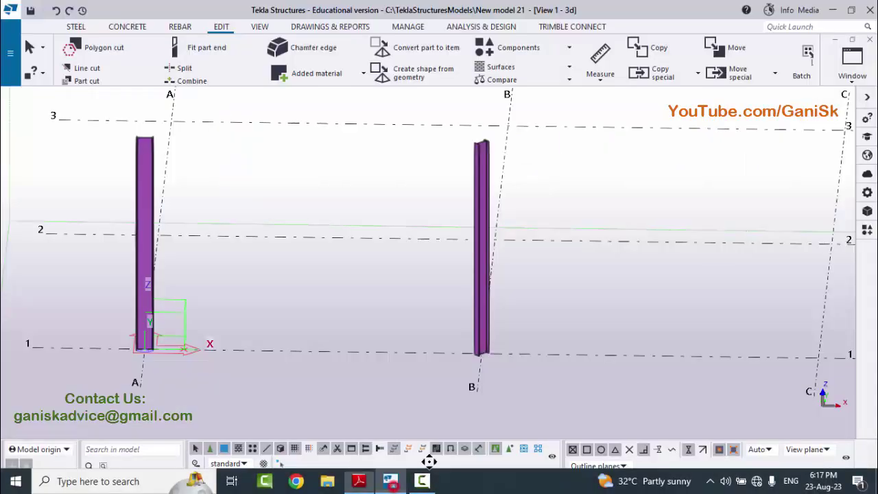
# Step: Set the top level of the ISMB250 column at B-1 to 3000 mm, then close its properties and deselect it
pyautogui.keyDown('ctrl'); pyautogui.moveTo(476, 290); pyautogui.dragTo(471, 230, button='middle'); pyautogui.keyUp('ctrl')
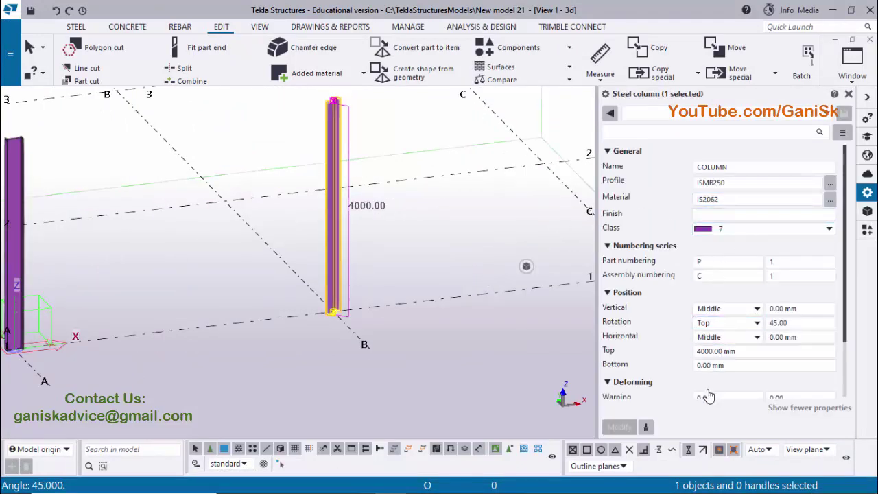
pyautogui.click(755, 351)
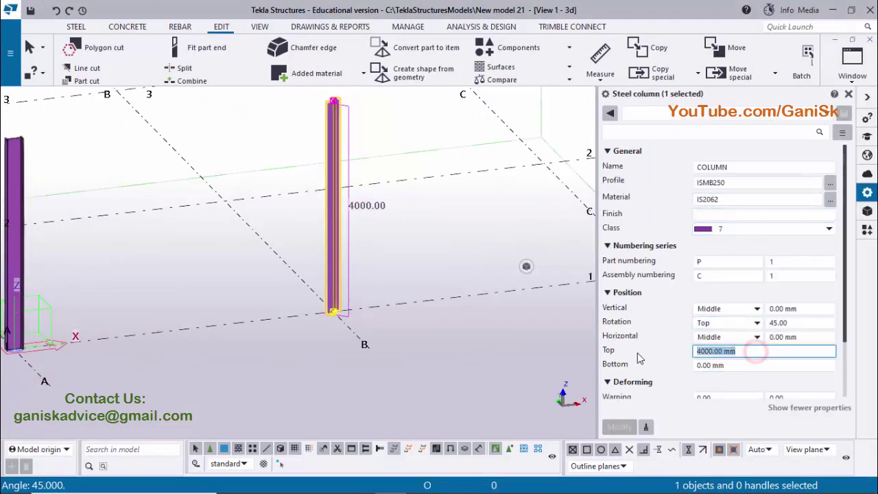
pyautogui.write('3000')
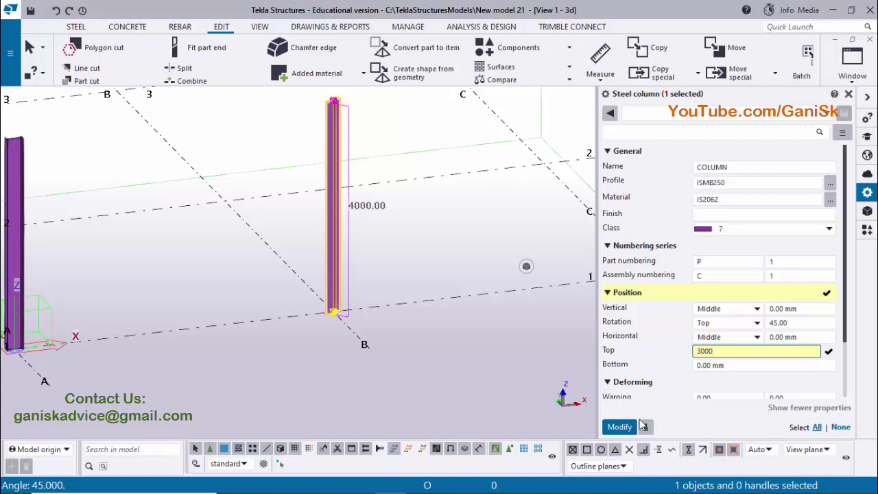
pyautogui.click(637, 425)
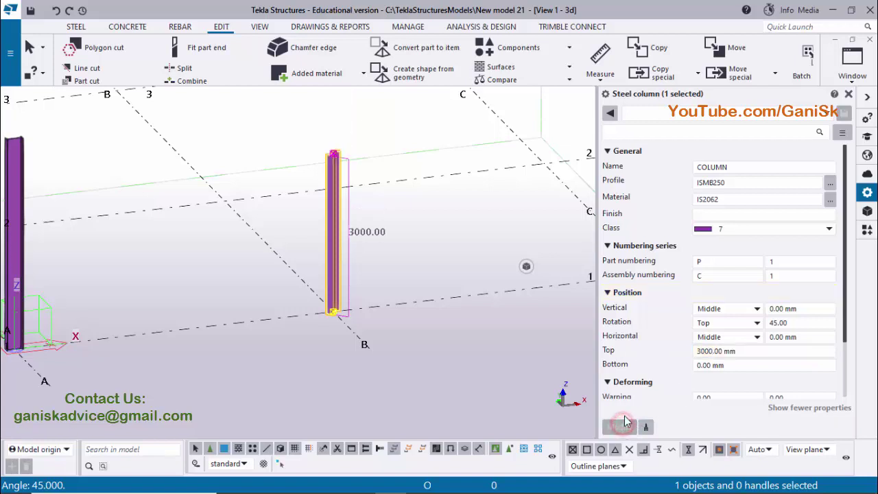
pyautogui.click(848, 94)
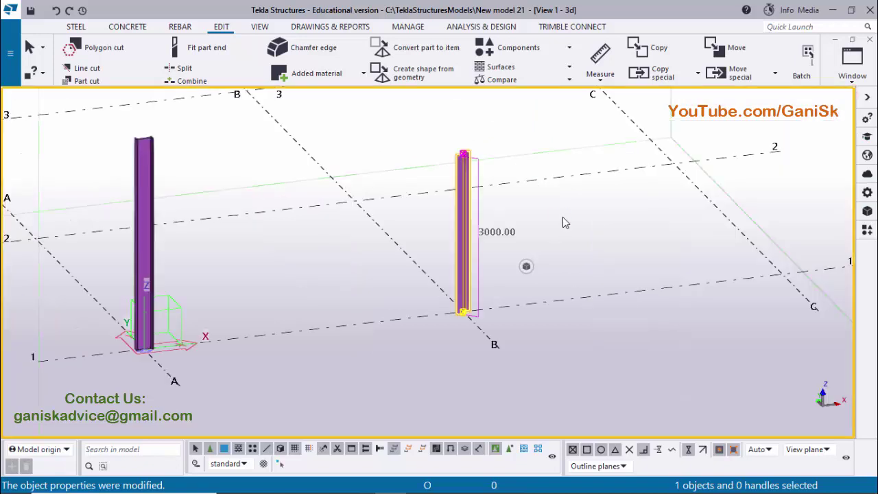
pyautogui.click(567, 214)
# Step: Redraw the 3D view and clear the angle measurement at B-1 from the PLAN @+0 view
pyautogui.rightClick(569, 213)
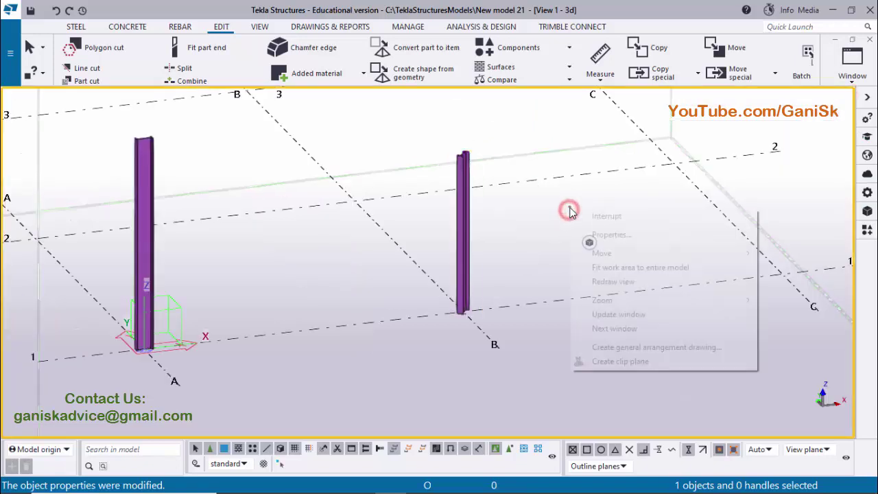
pyautogui.click(602, 281)
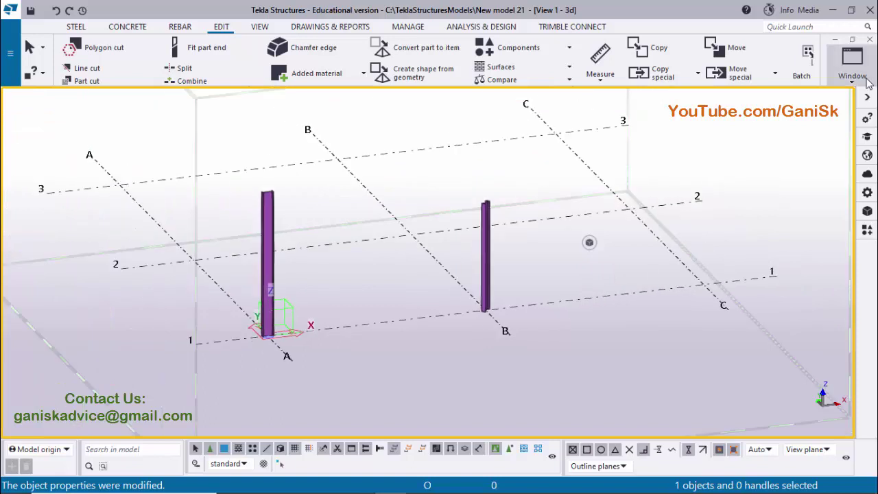
pyautogui.click(852, 62)
pyautogui.click(818, 210)
pyautogui.scroll(5, 566, 297)
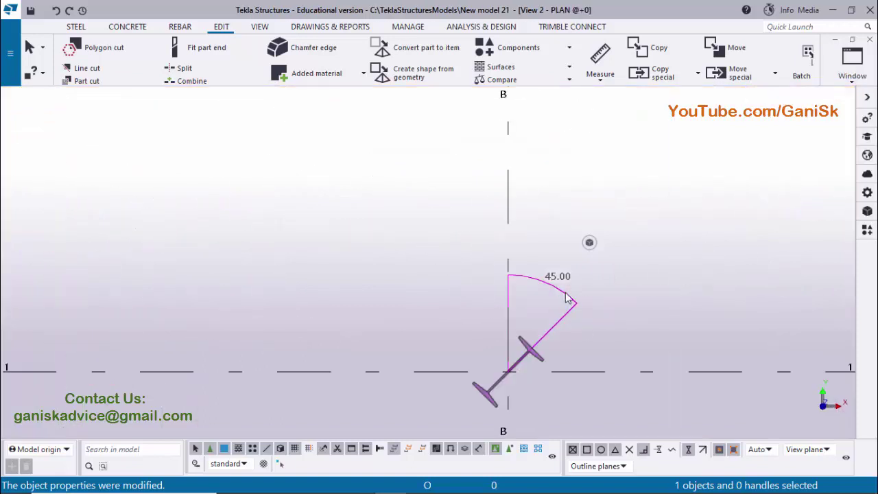
pyautogui.rightClick(682, 167)
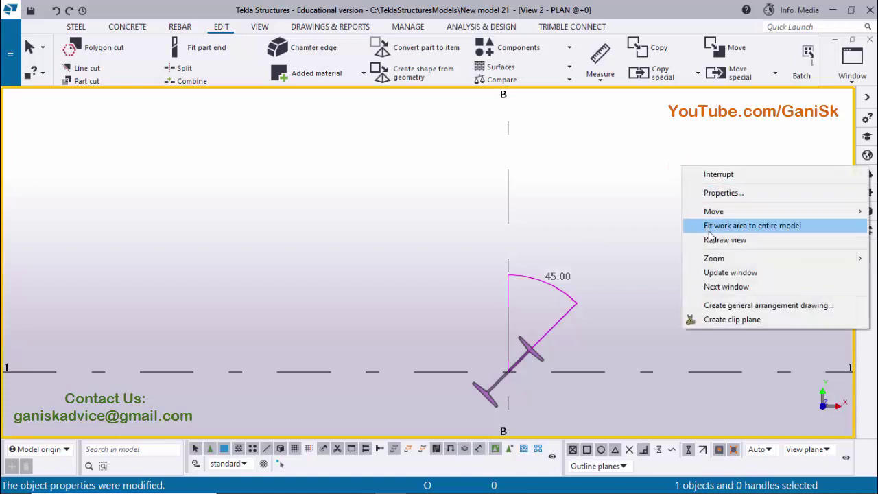
pyautogui.click(713, 240)
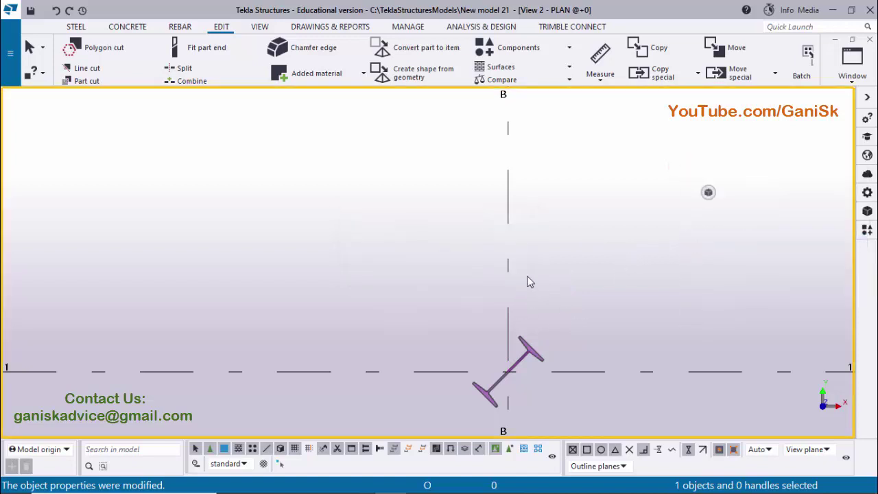
# Step: Open the elevation on grid 1 and examine the B-1 column's top against the grid levels
pyautogui.scroll(-5, 556, 299)
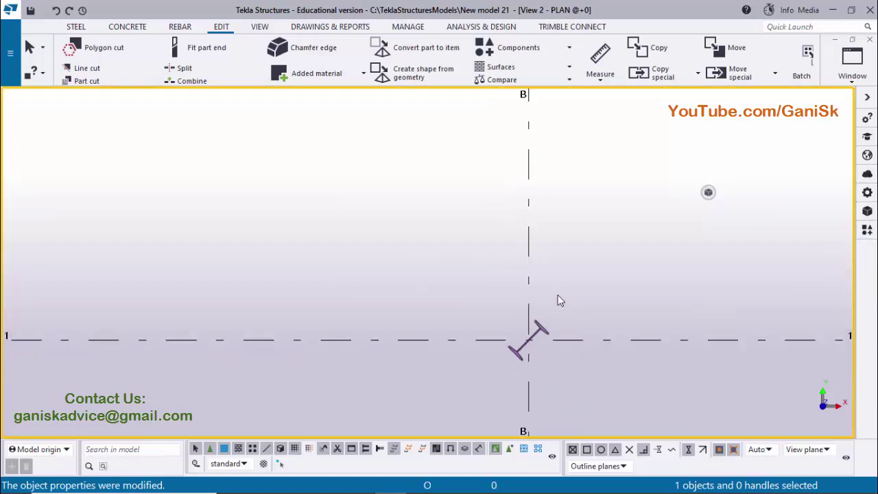
pyautogui.scroll(-3, 564, 288)
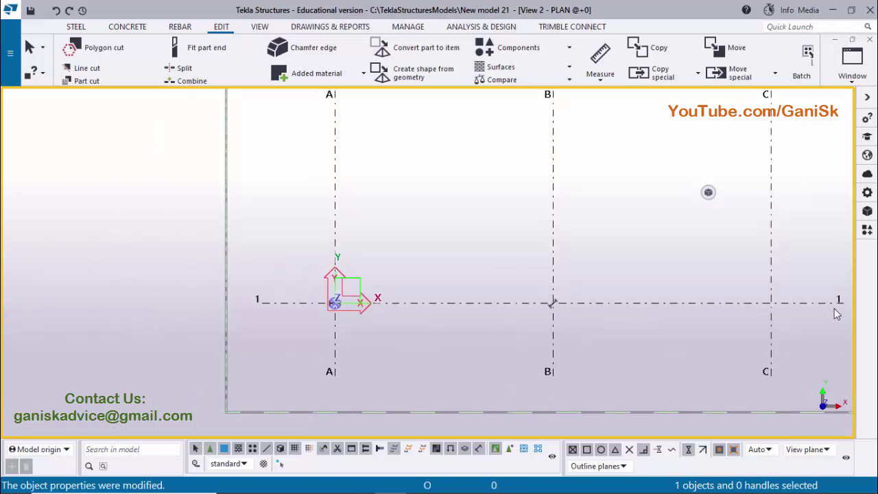
pyautogui.click(853, 66)
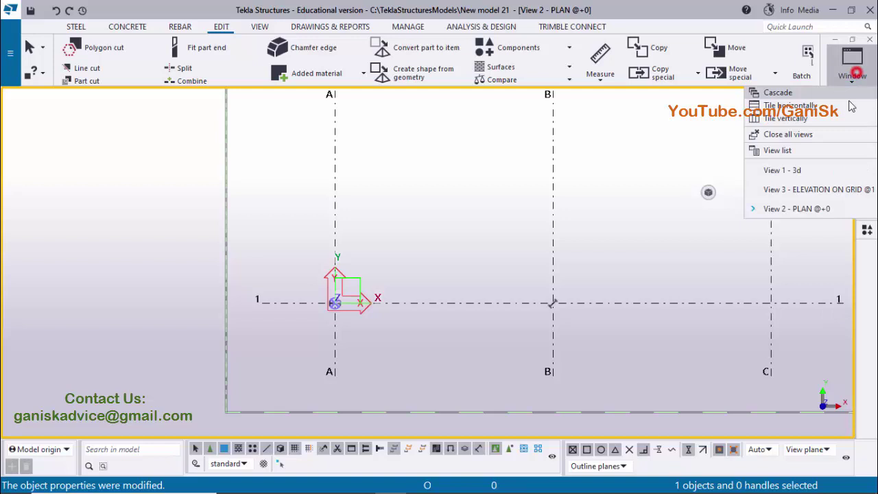
pyautogui.click(828, 188)
pyautogui.scroll(-2, 514, 266)
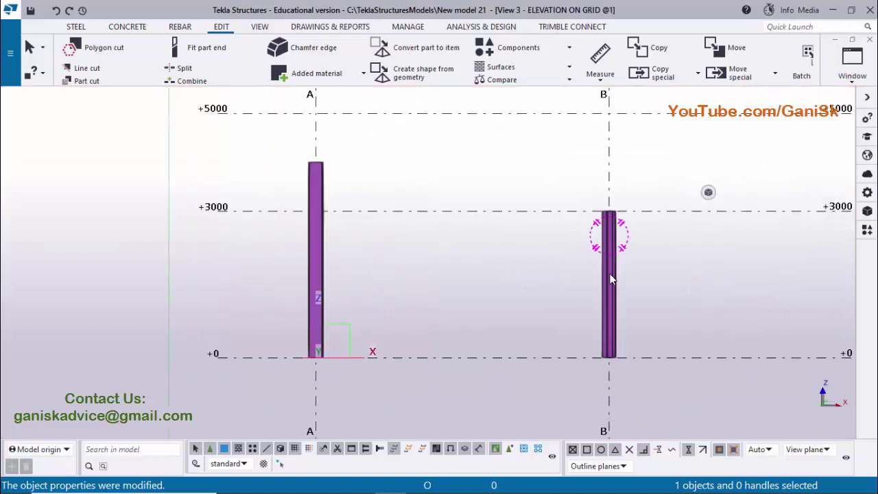
pyautogui.scroll(2, 594, 295)
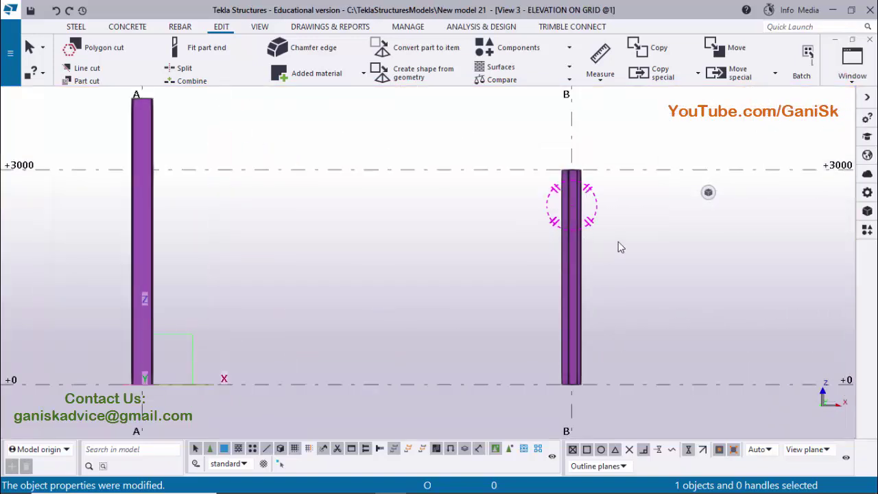
pyautogui.scroll(-2, 620, 247)
pyautogui.scroll(1, 323, 209)
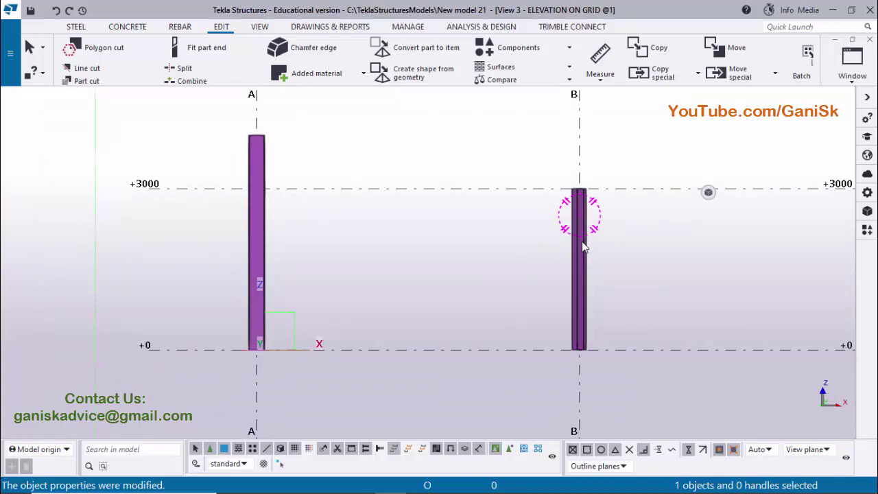
# Step: Measure the B-1 column's height from its base at level +0 to its top at level +3000, and end the command
pyautogui.click(607, 79)
pyautogui.click(609, 148)
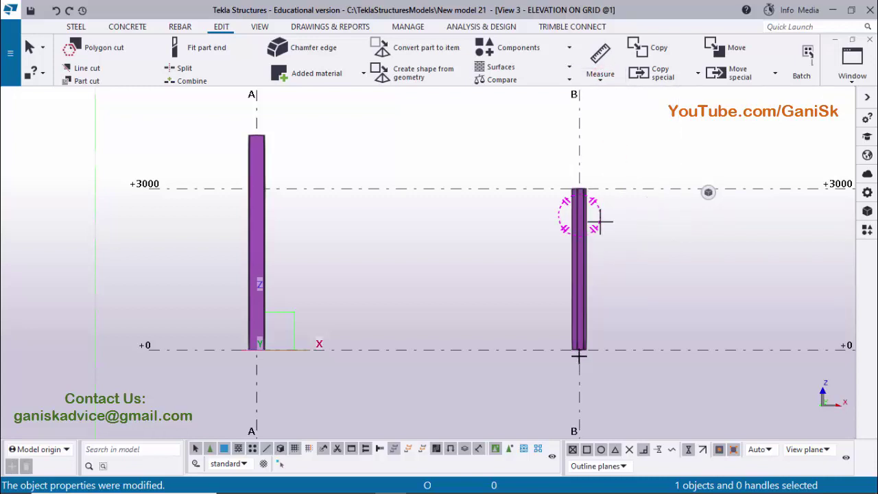
pyautogui.scroll(3, 579, 352)
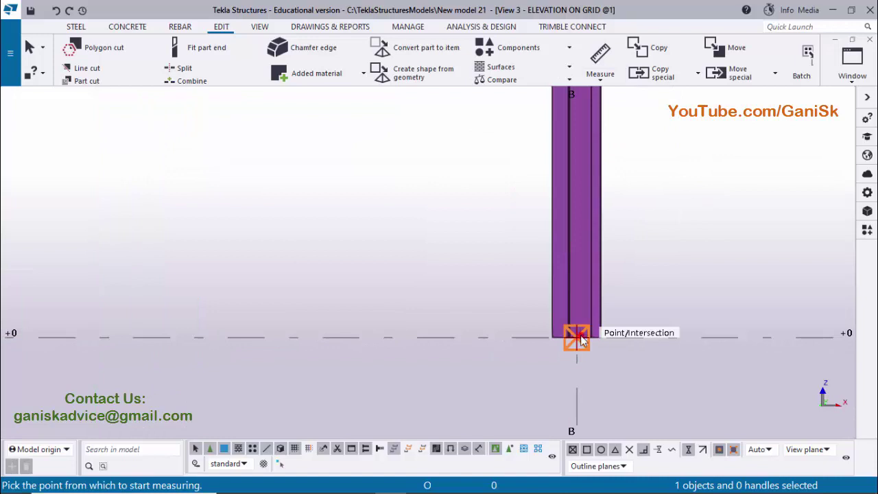
pyautogui.click(577, 347)
pyautogui.scroll(-3, 580, 346)
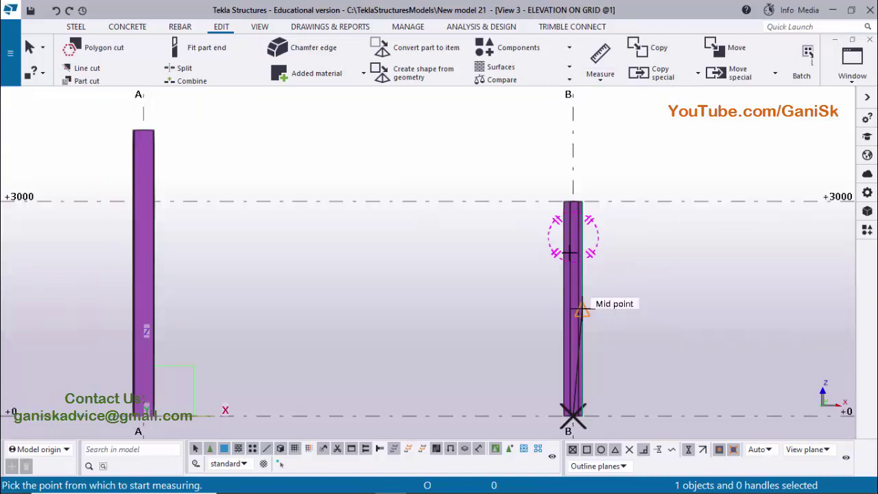
pyautogui.scroll(3, 568, 243)
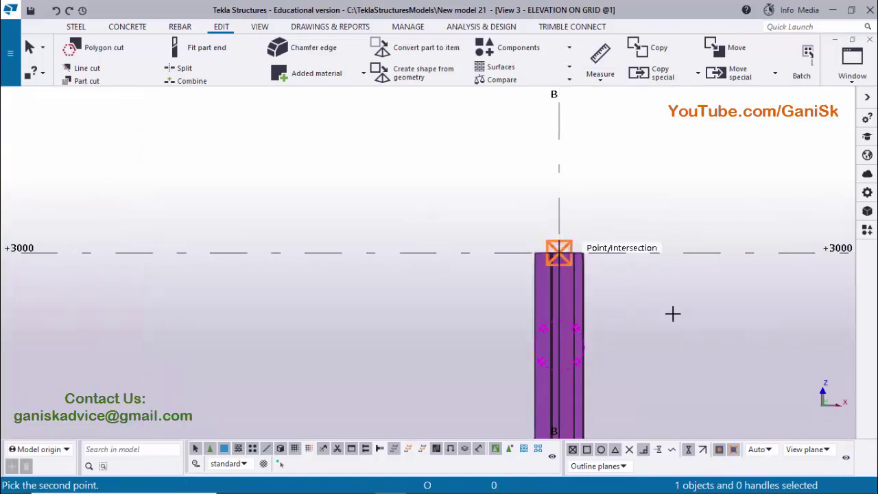
pyautogui.scroll(-1, 669, 312)
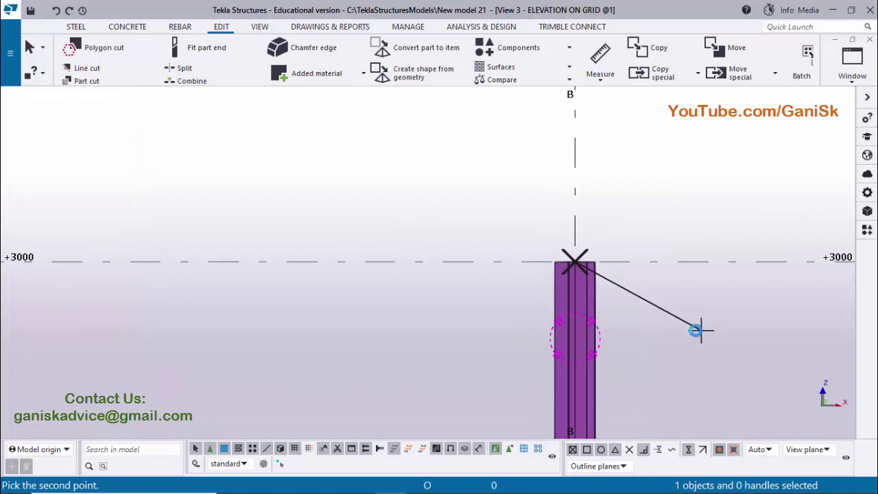
pyautogui.click(697, 330)
pyautogui.click(714, 192)
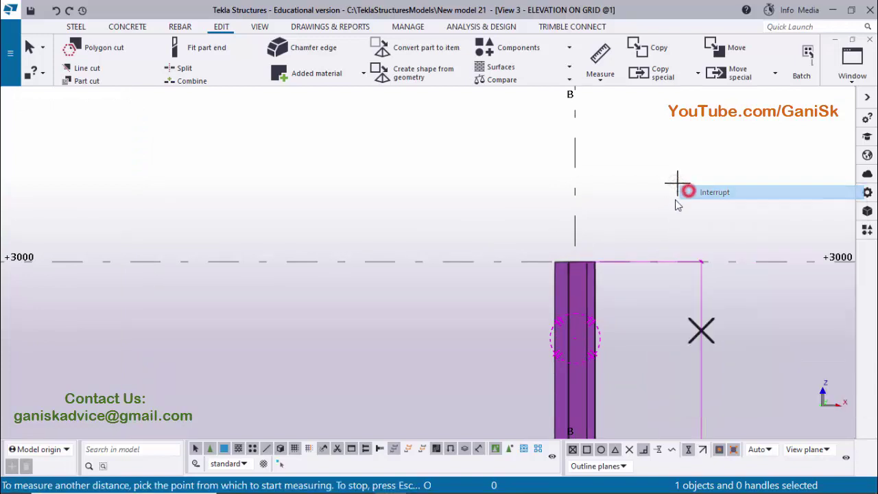
# Step: Check the B-1 column's full height dimension in the grid 1 elevation and redraw the view to clear it
pyautogui.scroll(-2, 700, 282)
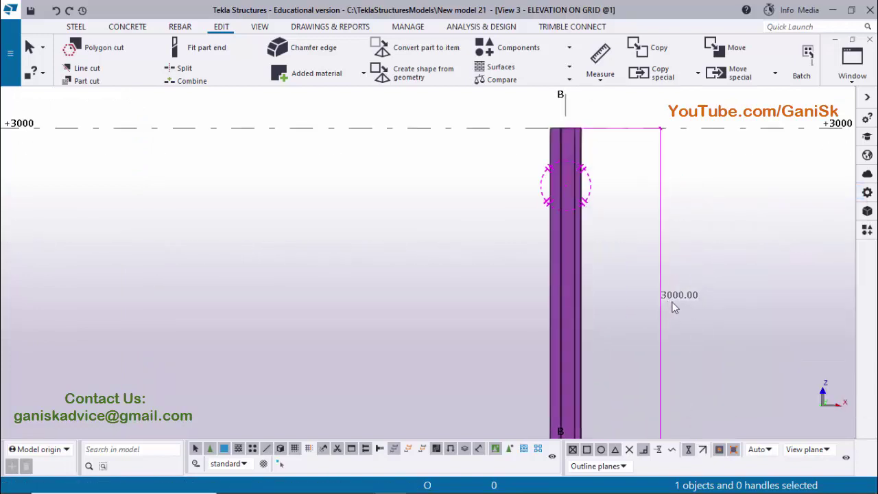
pyautogui.scroll(-2, 673, 302)
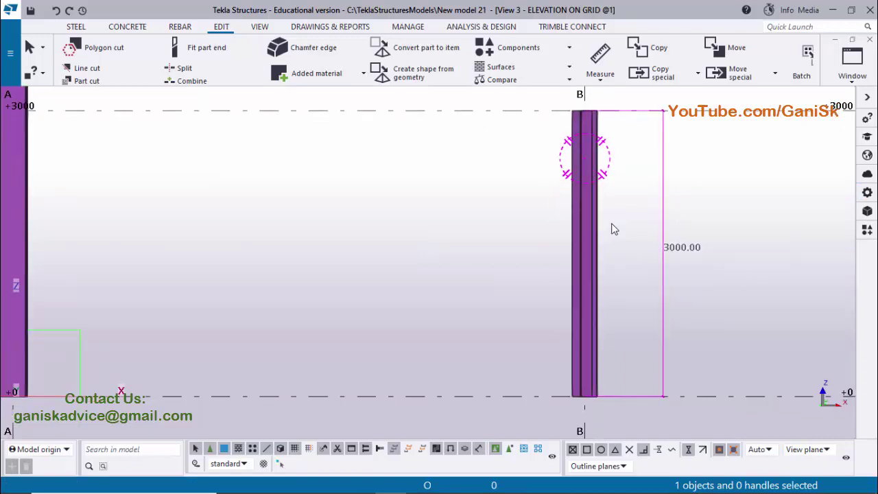
pyautogui.moveTo(614, 229); pyautogui.dragTo(611, 248, button='middle')
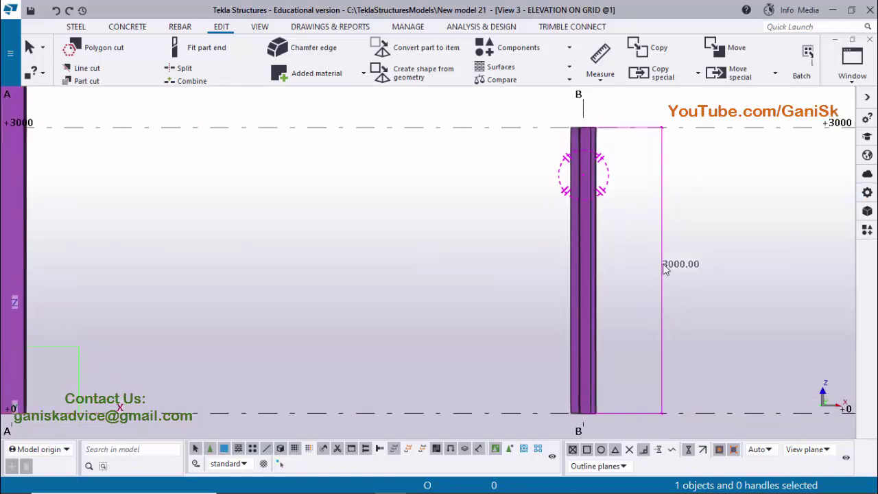
pyautogui.moveTo(711, 265); pyautogui.dragTo(583, 279, button='middle')
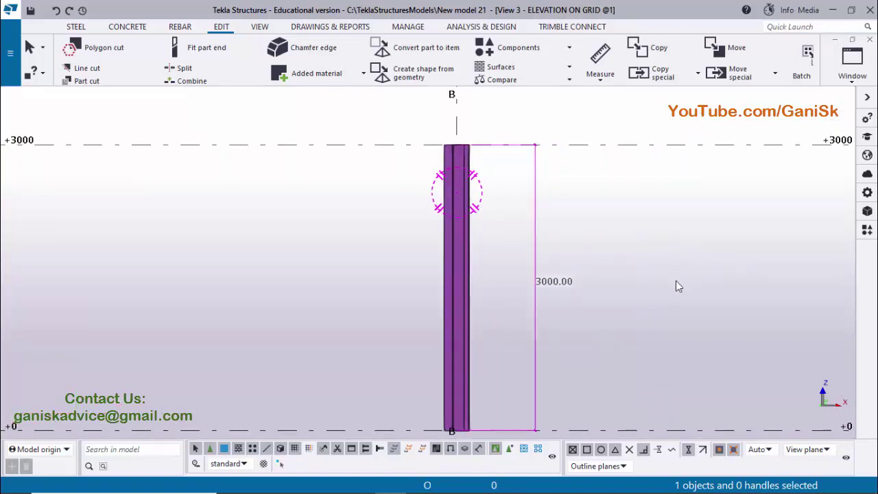
pyautogui.rightClick(677, 257)
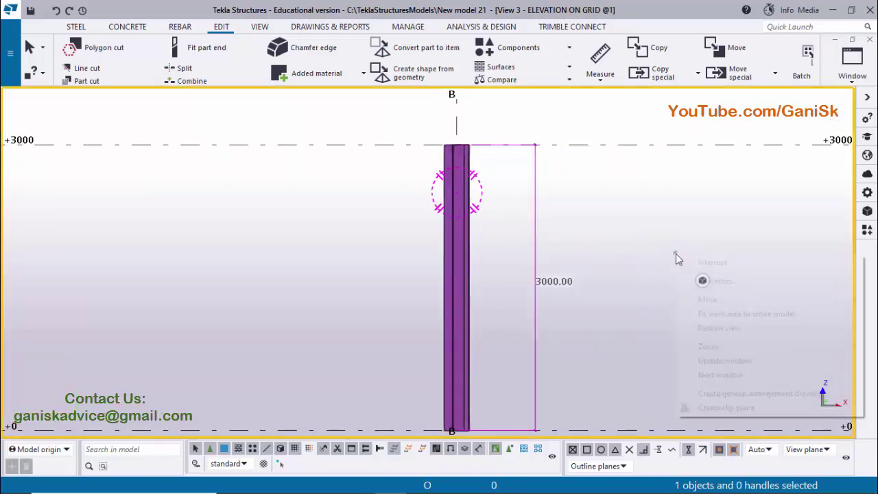
pyautogui.click(708, 328)
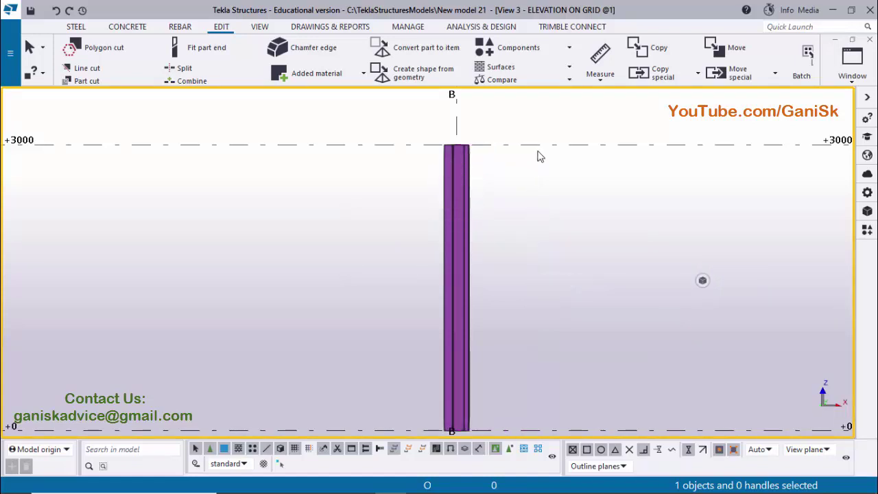
pyautogui.scroll(-4, 546, 250)
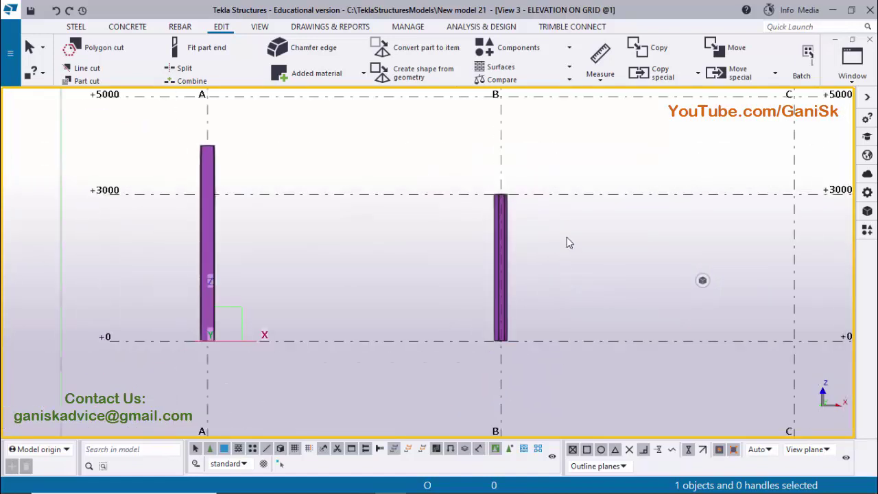
# Step: Return to the 3D view and inspect the B-1 column by rotating the model about the column's base
pyautogui.click(843, 75)
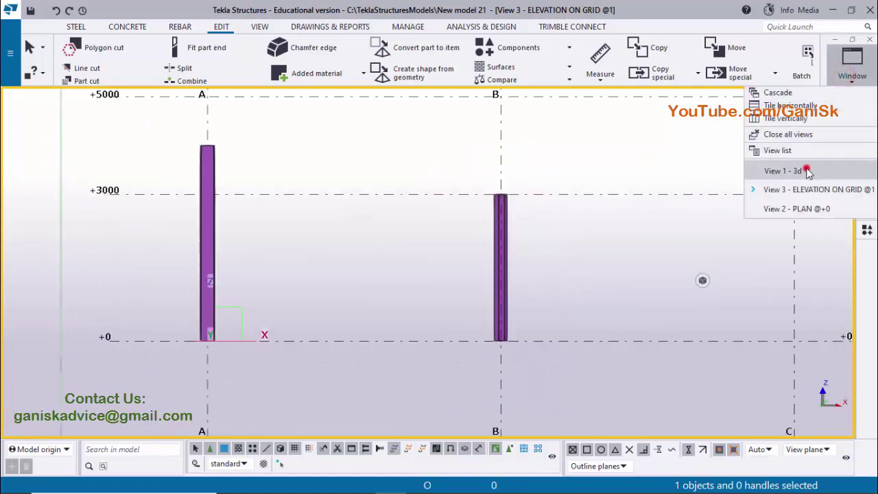
pyautogui.click(781, 170)
pyautogui.keyDown('ctrl'); pyautogui.moveTo(472, 300); pyautogui.dragTo(487, 337, button='middle'); pyautogui.keyUp('ctrl')
pyautogui.scroll(2, 411, 324)
pyautogui.scroll(6, 521, 343)
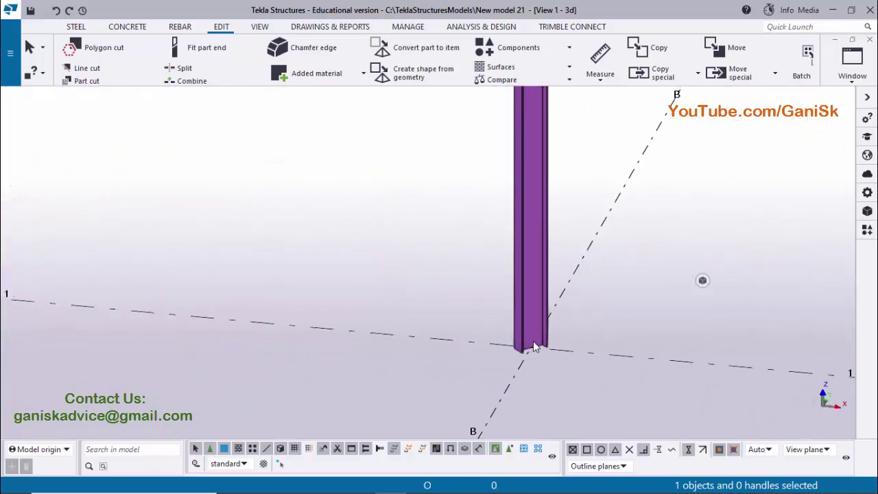
pyautogui.hotkey('ctrl', 'c')
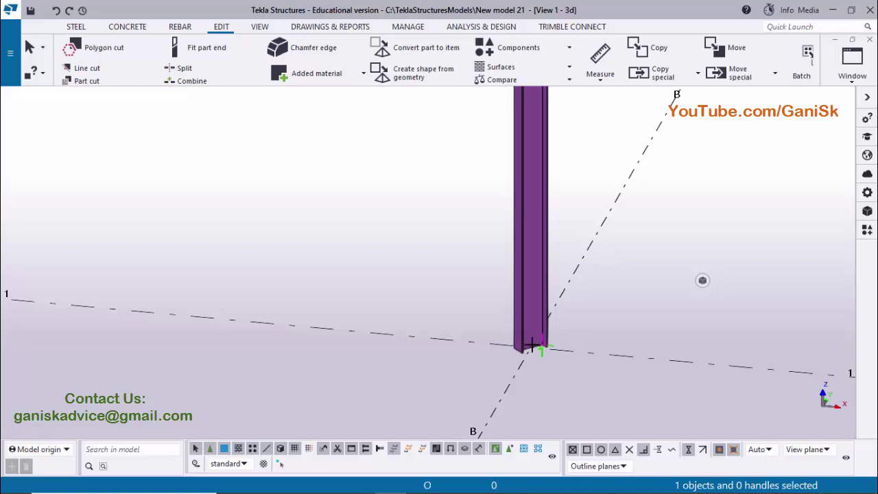
pyautogui.click(531, 348)
pyautogui.scroll(-5, 541, 353)
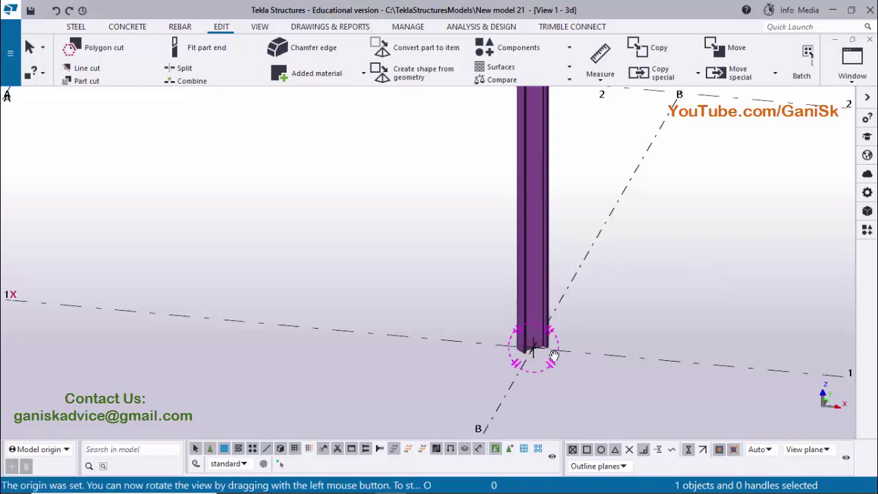
pyautogui.moveTo(542, 356); pyautogui.dragTo(550, 284)
pyautogui.scroll(-5, 602, 347)
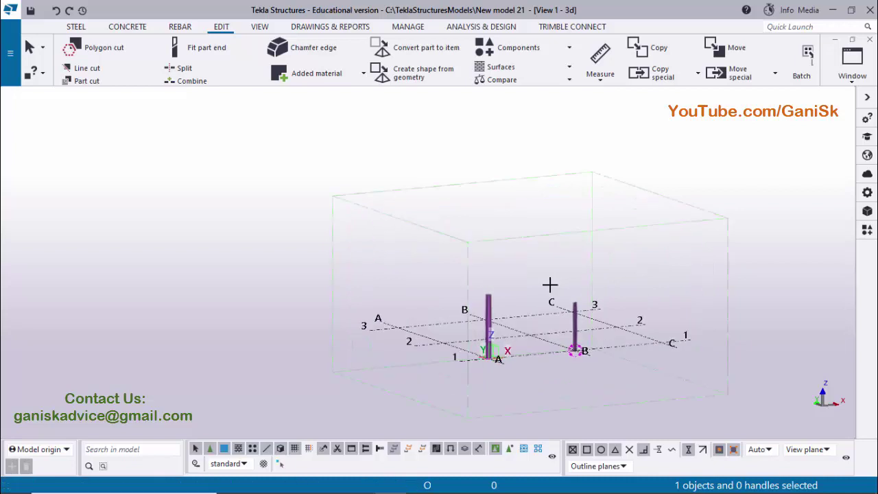
pyautogui.scroll(-1, 570, 278)
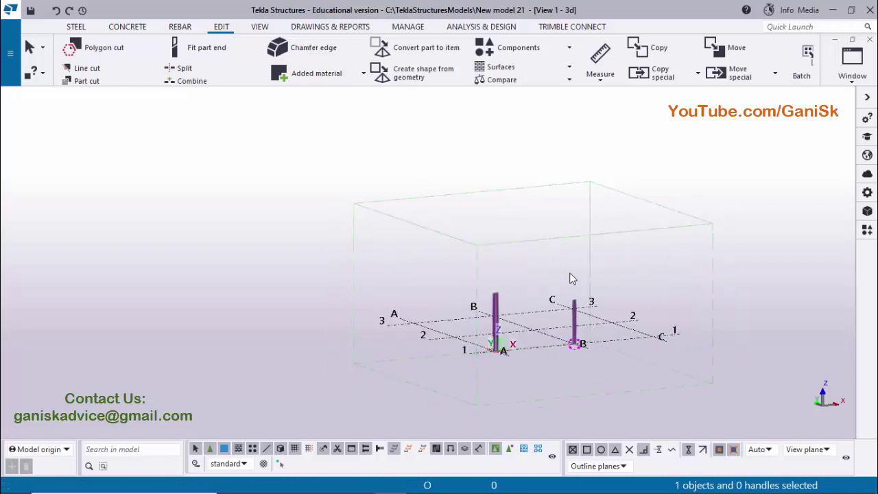
# Step: Fit the 3D view's work area to the entire model and examine both columns together
pyautogui.rightClick(625, 151)
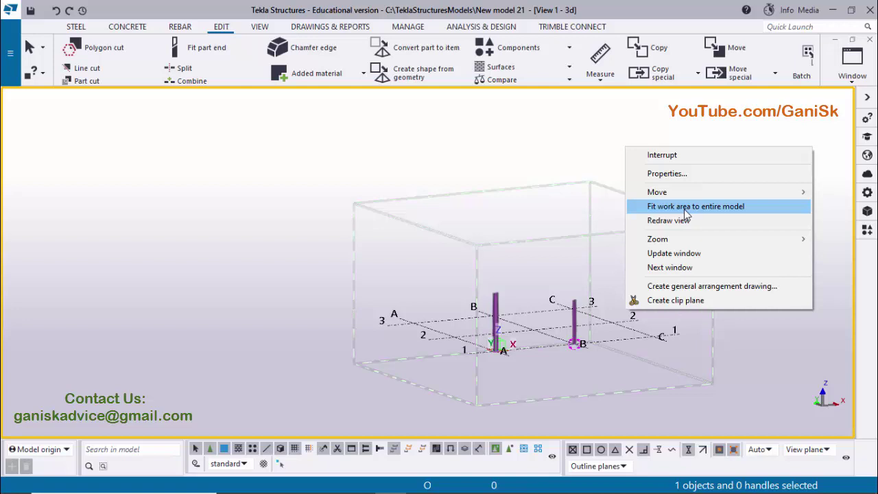
pyautogui.click(682, 207)
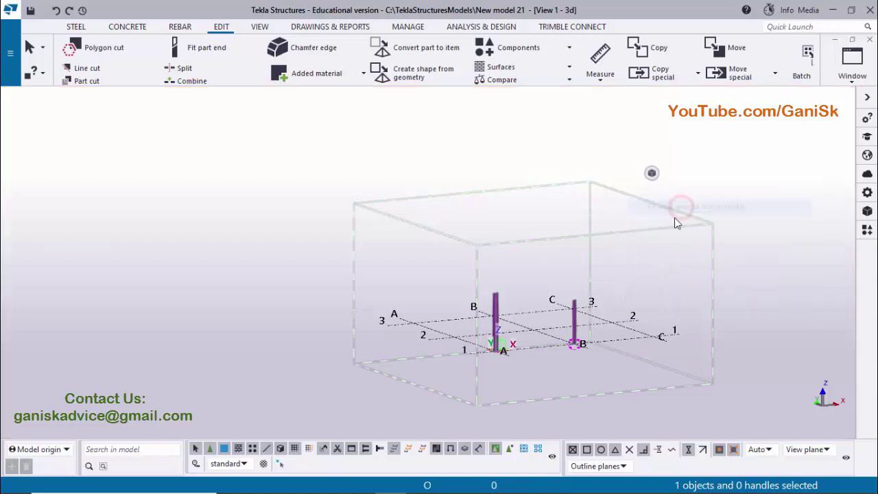
pyautogui.scroll(2, 428, 271)
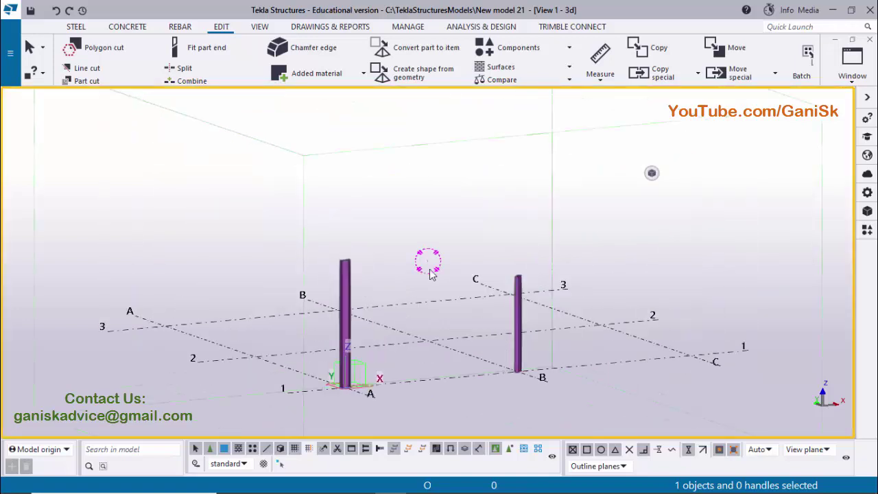
pyautogui.scroll(-4, 440, 270)
pyautogui.keyDown('ctrl'); pyautogui.moveTo(440, 271); pyautogui.dragTo(544, 302, button='middle'); pyautogui.keyUp('ctrl')
pyautogui.scroll(4, 453, 311)
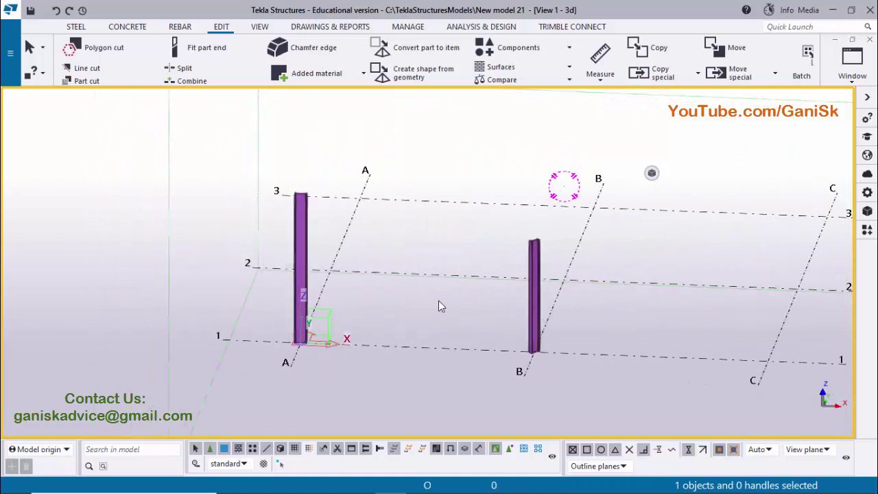
# Step: Switch to the PDF drawing in Adobe Reader to compare both columns with the model, and return to Tekla Structures
pyautogui.click(71, 26)
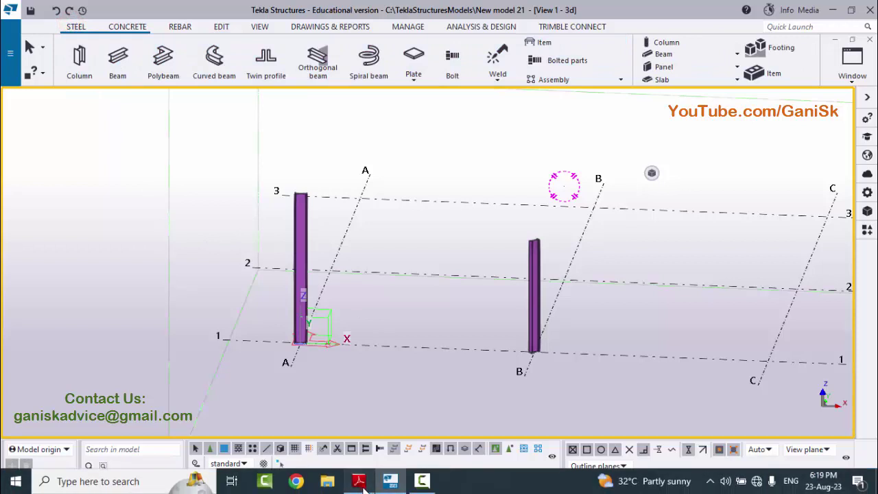
pyautogui.click(360, 482)
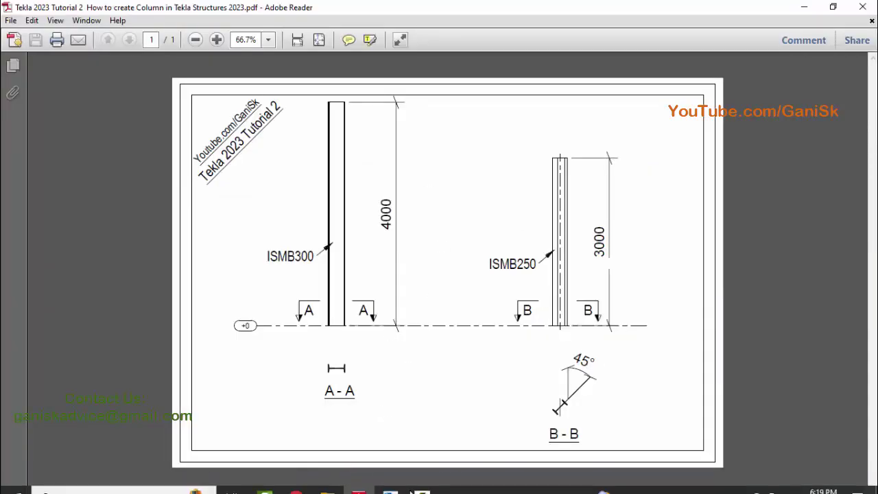
pyautogui.click(391, 481)
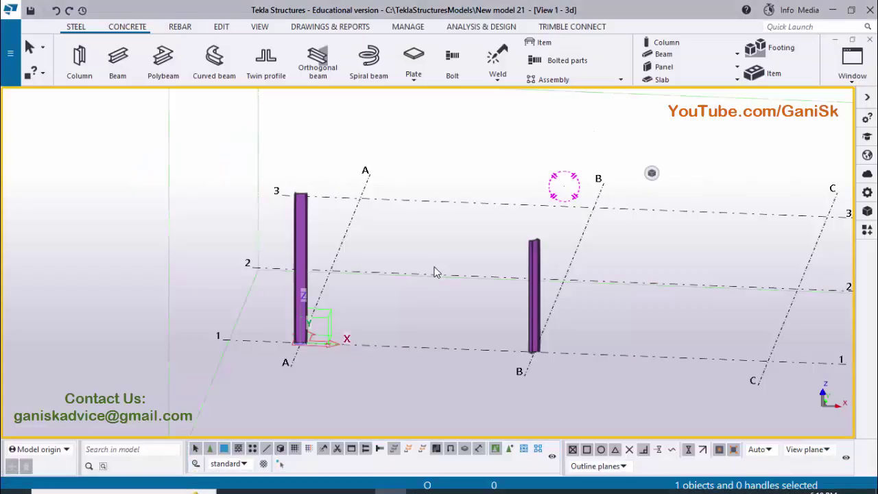